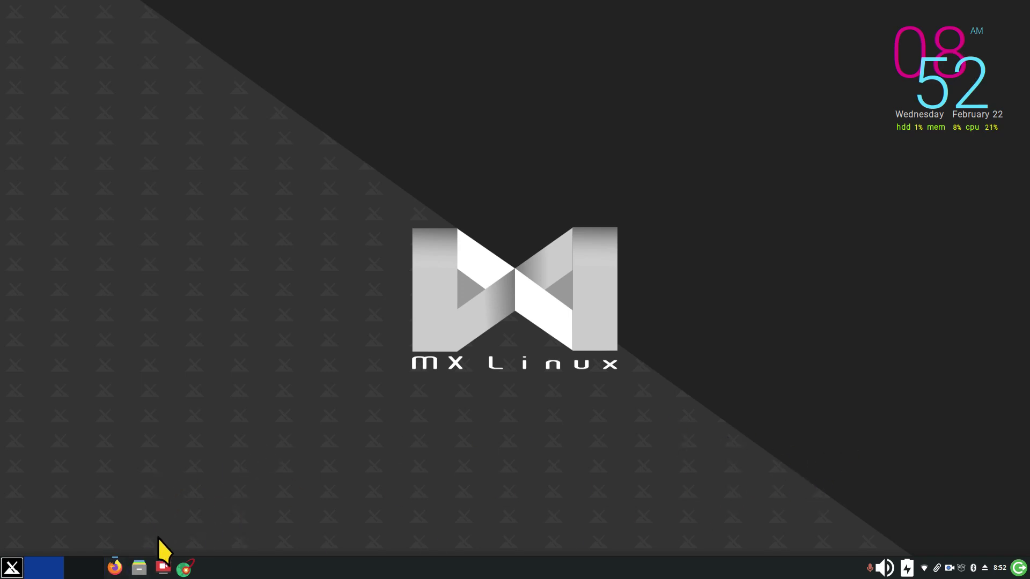
# Step: Restore the Firefox window from the taskbar, shift it left and enlarge it
pyautogui.click(114, 566)
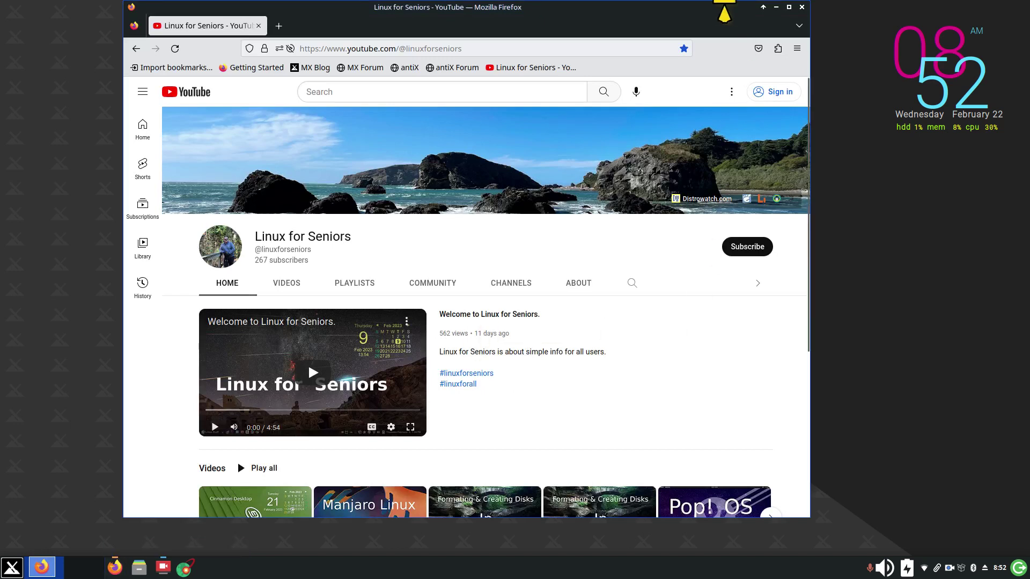
pyautogui.moveTo(695, 11); pyautogui.dragTo(622, 12)
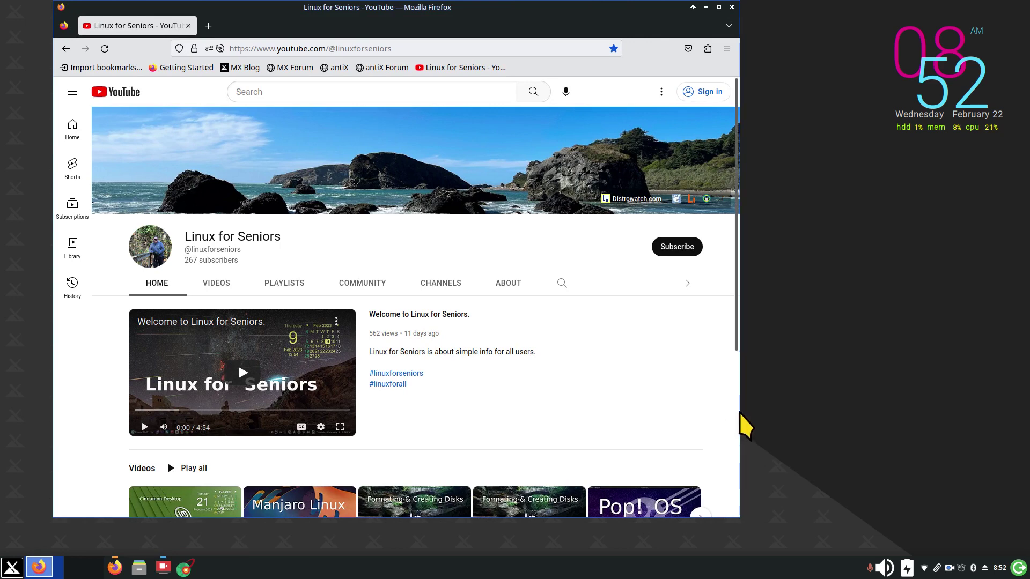
pyautogui.rightClick(594, 6)
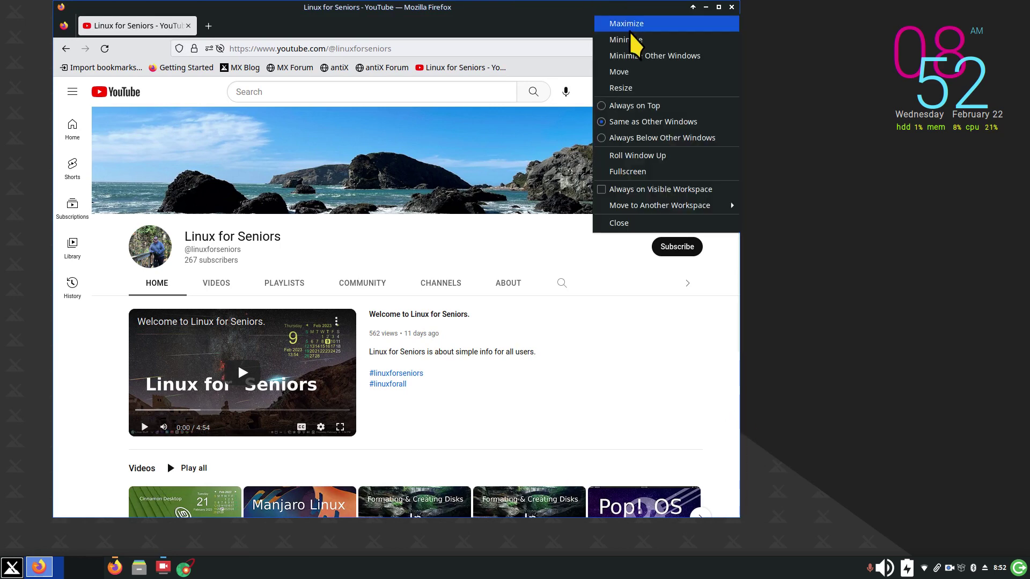
pyautogui.click(620, 88)
pyautogui.click(872, 522)
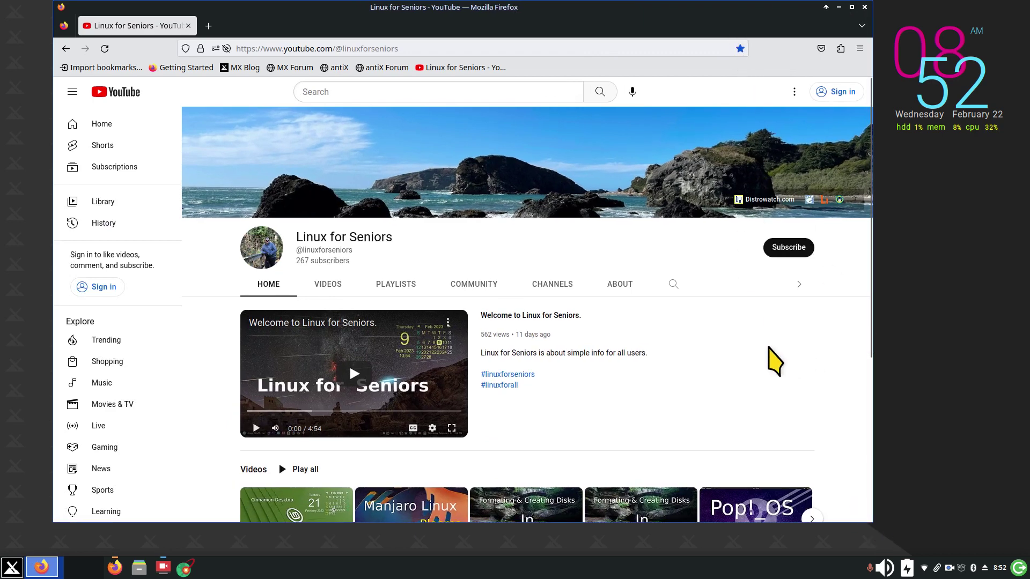
# Step: On the About page, highlight 'my intent is on making simple' and 'Linux is for any age'
pyautogui.click(621, 285)
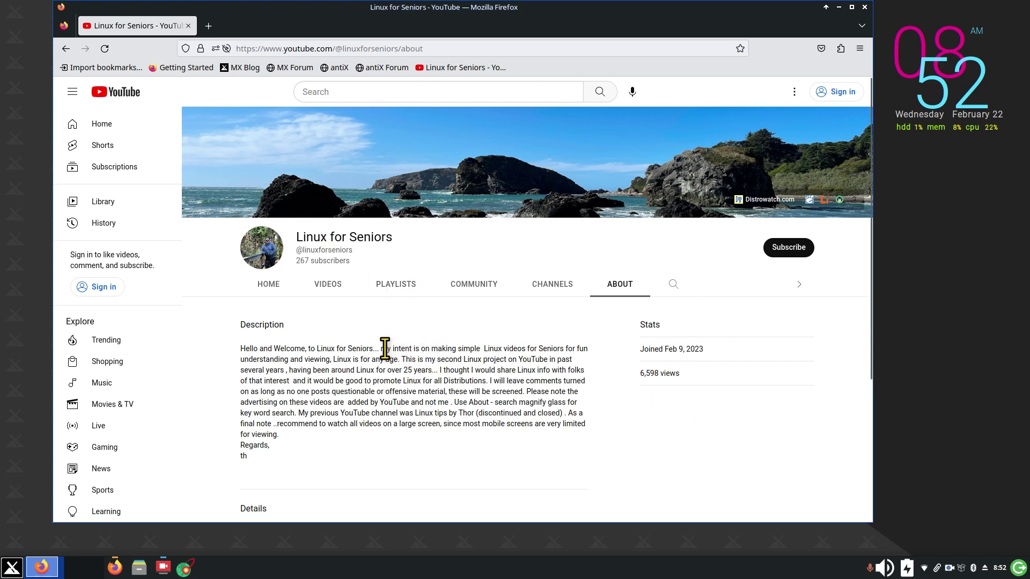
pyautogui.moveTo(381, 349); pyautogui.dragTo(488, 349)
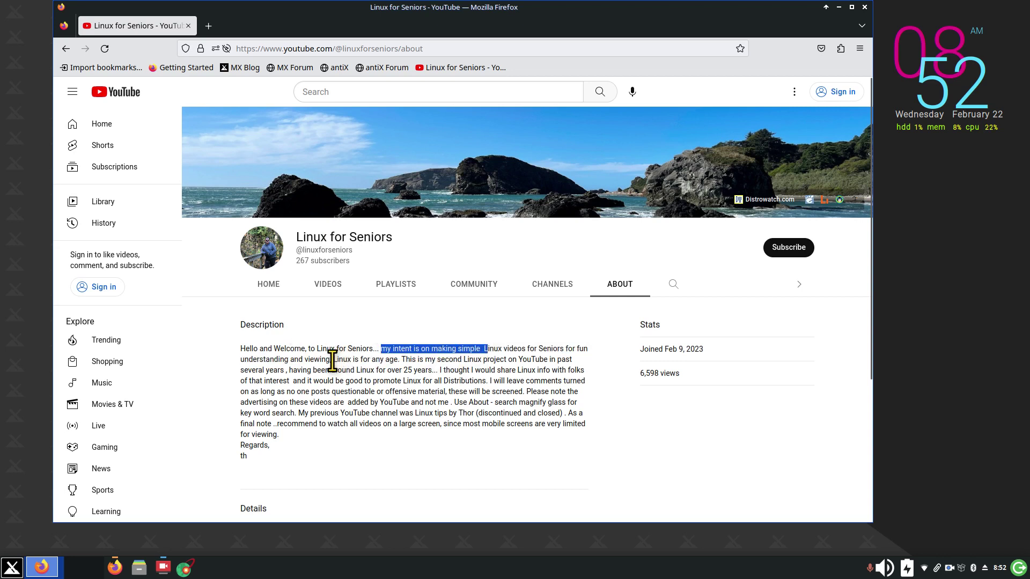
pyautogui.moveTo(332, 360); pyautogui.dragTo(401, 360)
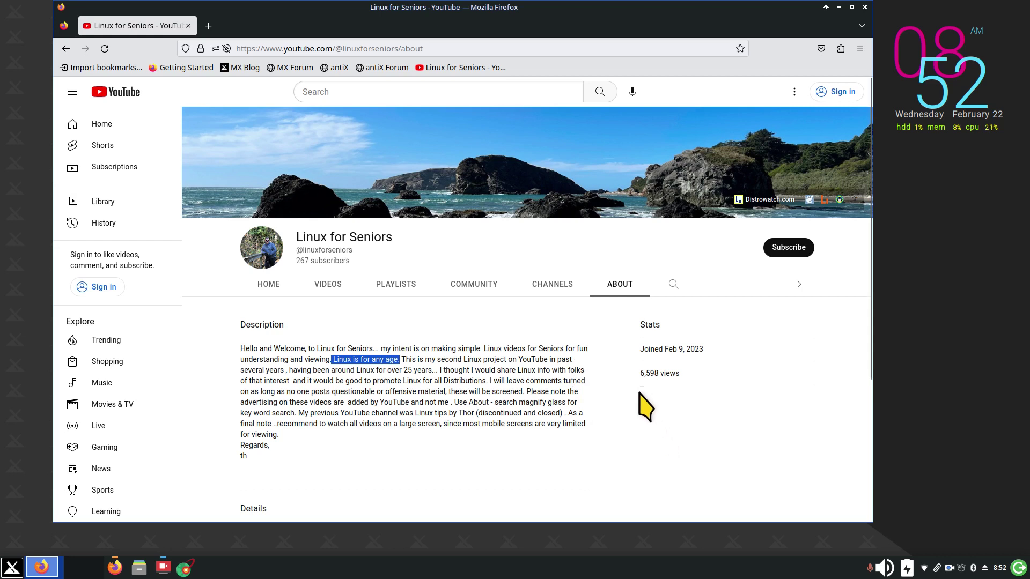
pyautogui.scroll(-3, 643, 406)
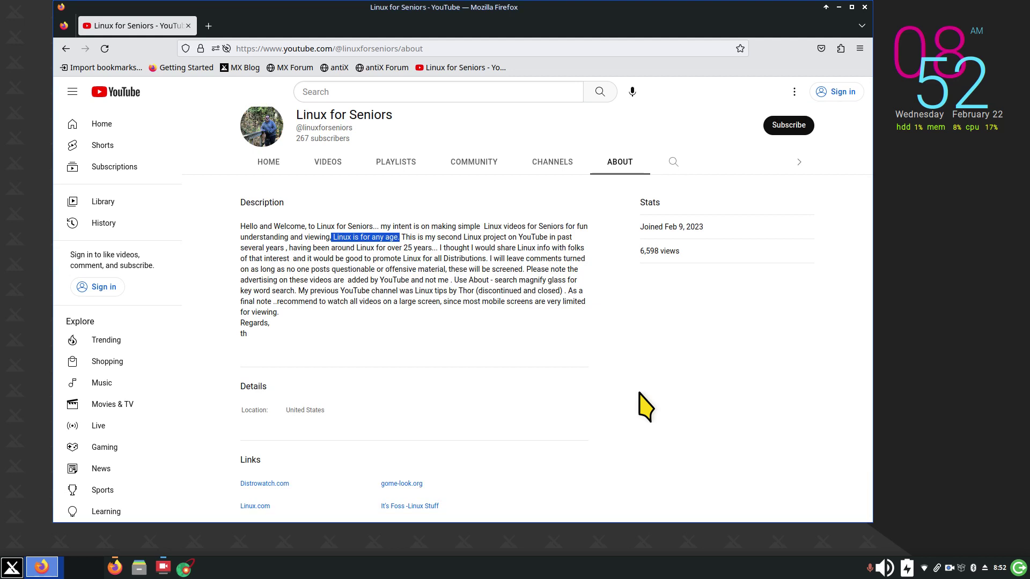
pyautogui.scroll(1, 642, 406)
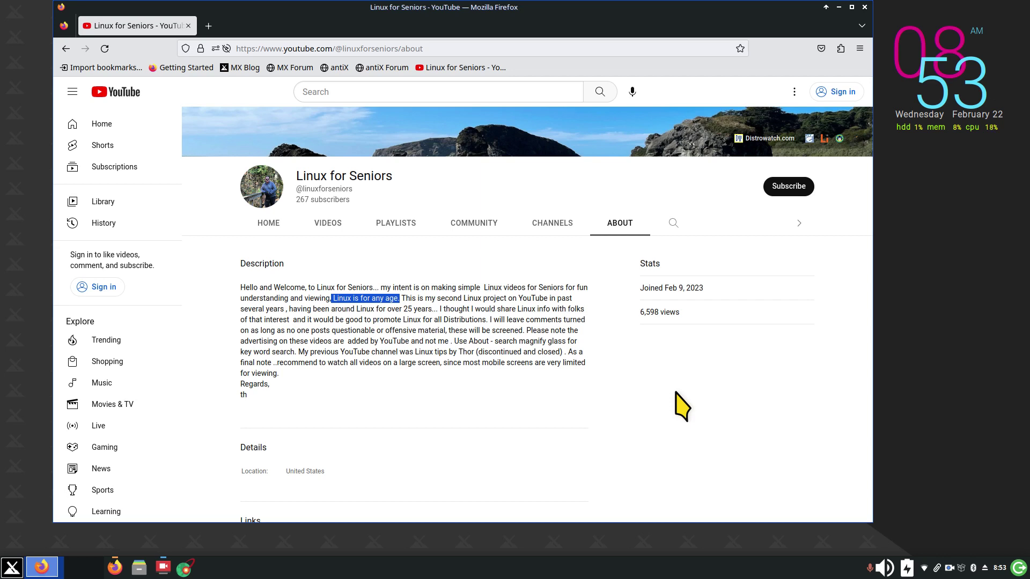
# Step: Highlight 'having been around Linux for over 25 years', then the large-screen viewing recommendation
pyautogui.moveTo(289, 309); pyautogui.dragTo(434, 309)
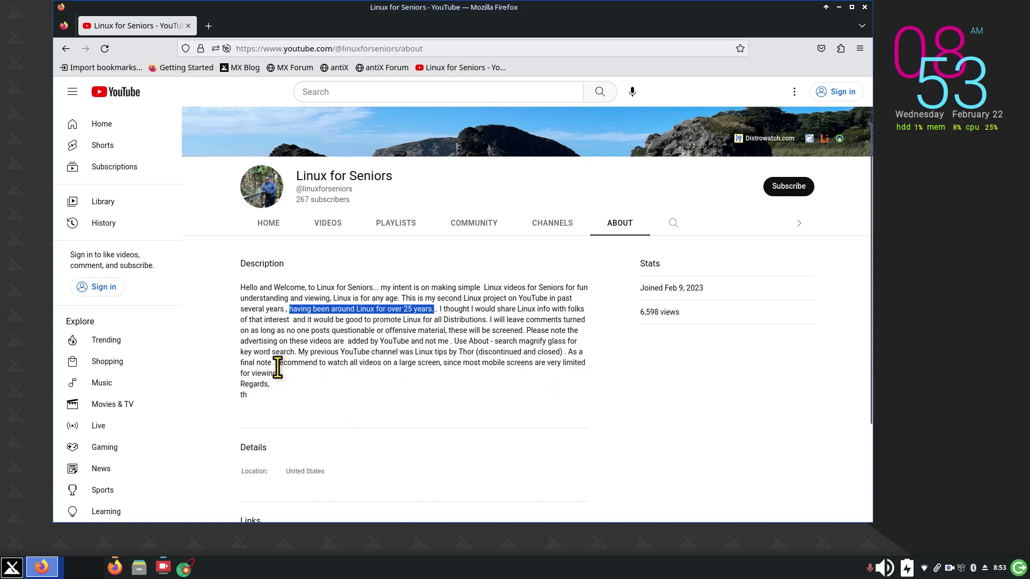
pyautogui.moveTo(277, 363); pyautogui.dragTo(592, 377)
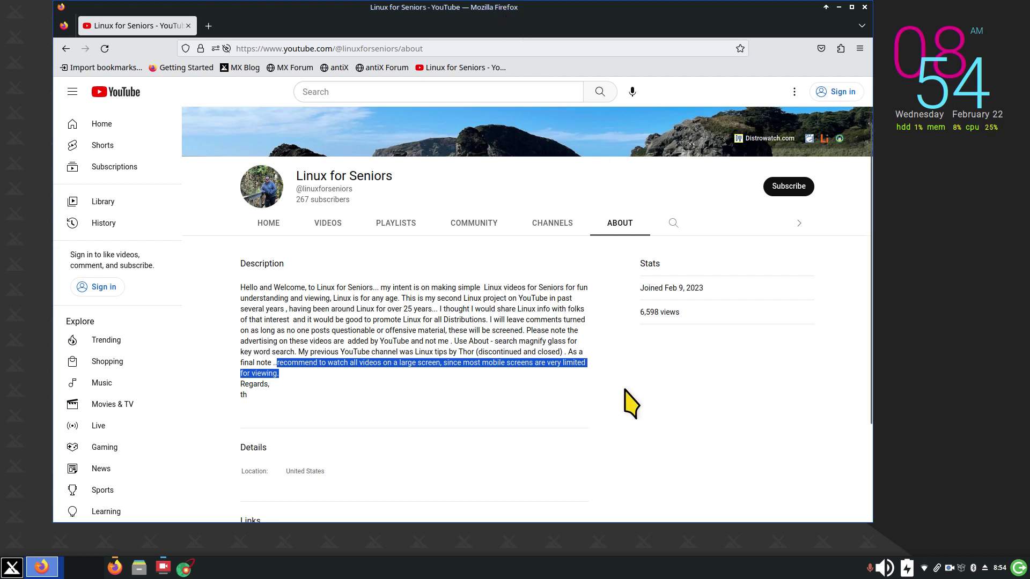
# Step: Zoom the page to 140%, then 110%, then 40%, and back to 110%
pyautogui.hotkey('ctrl', '+')
pyautogui.hotkey('ctrl', '+')
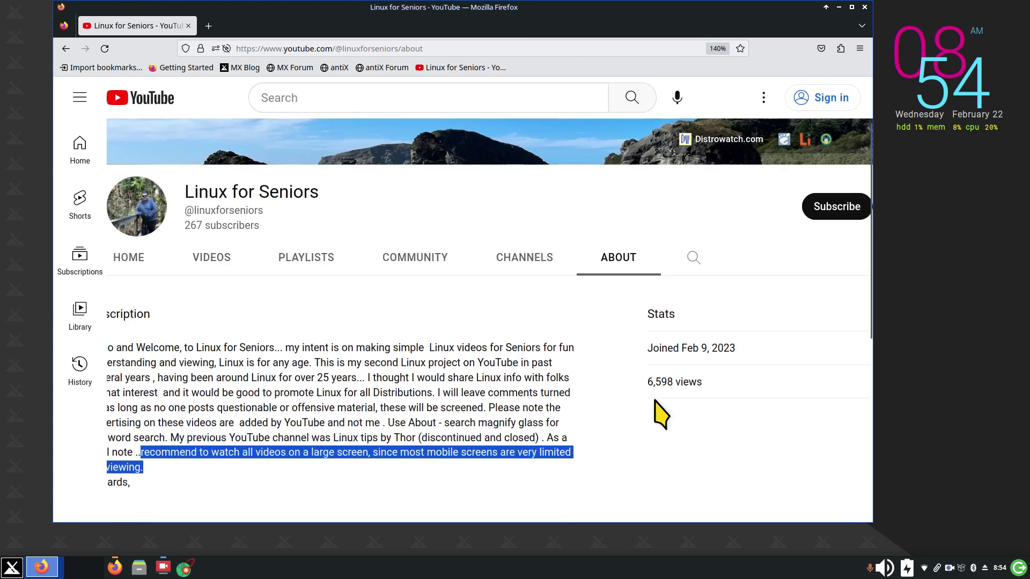
pyautogui.hotkey('ctrl', '-')
pyautogui.hotkey('ctrl', '-')
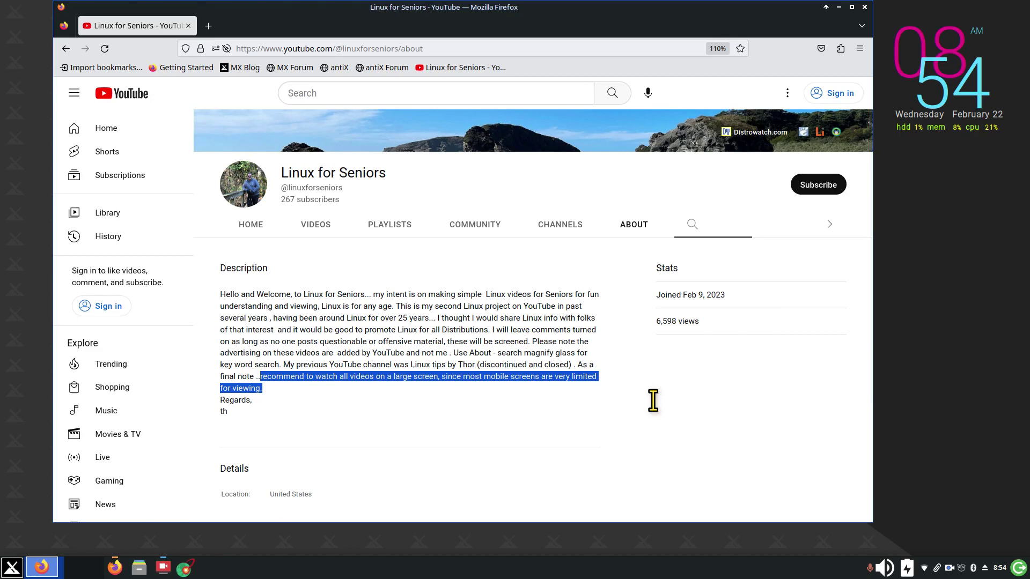
pyautogui.hotkey('ctrl', '-')
pyautogui.hotkey('ctrl', '-')
pyautogui.hotkey('ctrl', '-')
pyautogui.hotkey('ctrl', '-')
pyautogui.hotkey('ctrl', '-')
pyautogui.hotkey('ctrl', '-')
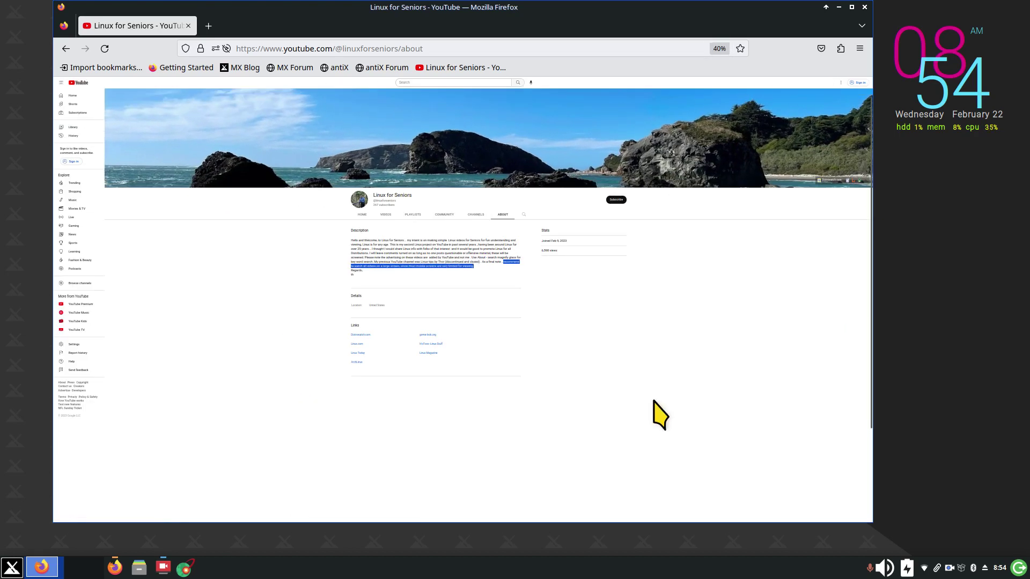
pyautogui.hotkey('ctrl', '+')
pyautogui.hotkey('ctrl', '+')
pyautogui.hotkey('ctrl', '+')
pyautogui.hotkey('ctrl', '+')
pyautogui.hotkey('ctrl', '+')
pyautogui.hotkey('ctrl', '+')
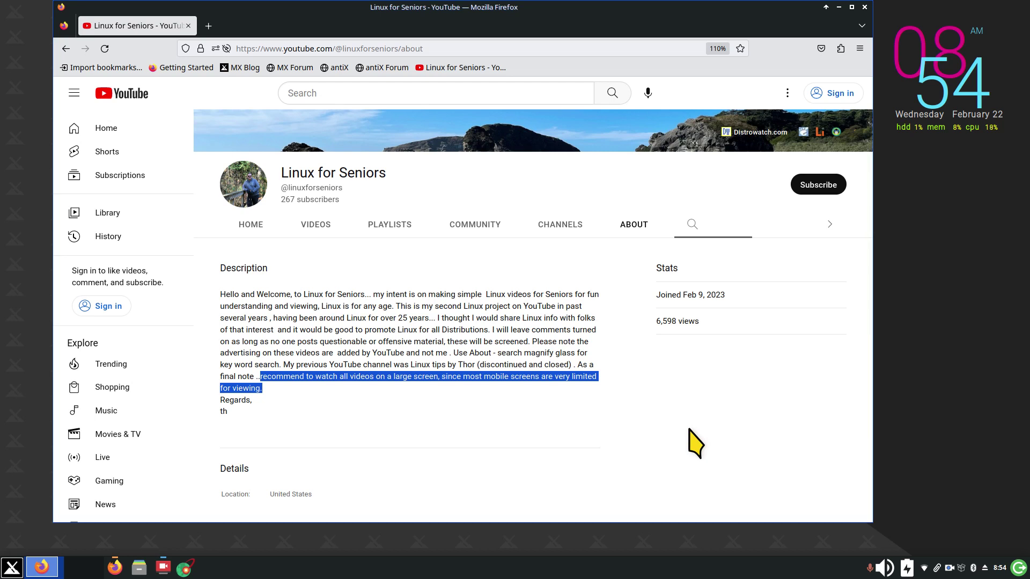
# Step: Clear the description highlight and scroll through the Details and Links sections and back up
pyautogui.click(695, 398)
pyautogui.scroll(-3, 659, 410)
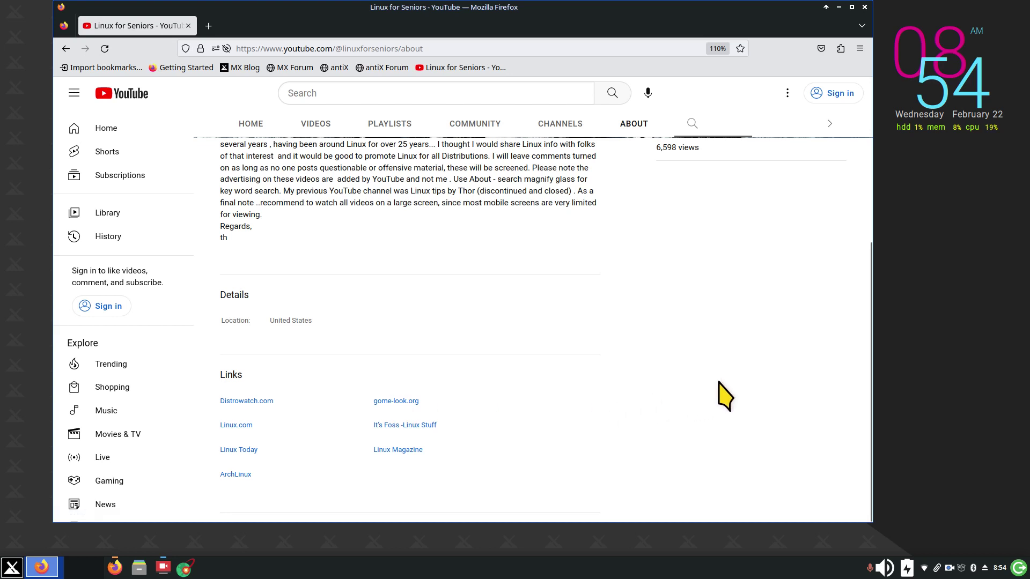
pyautogui.scroll(3, 722, 411)
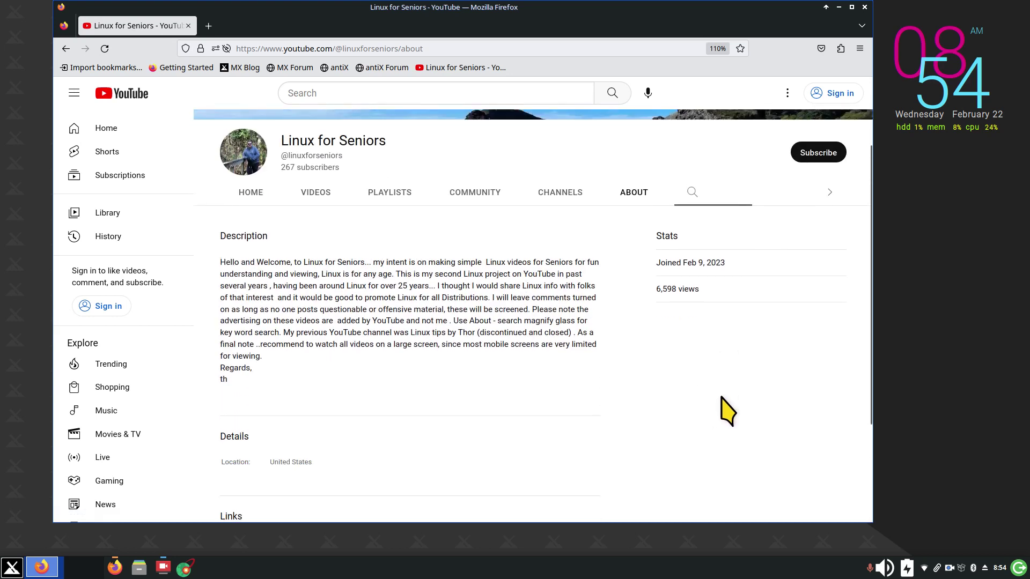
pyautogui.scroll(2, 687, 423)
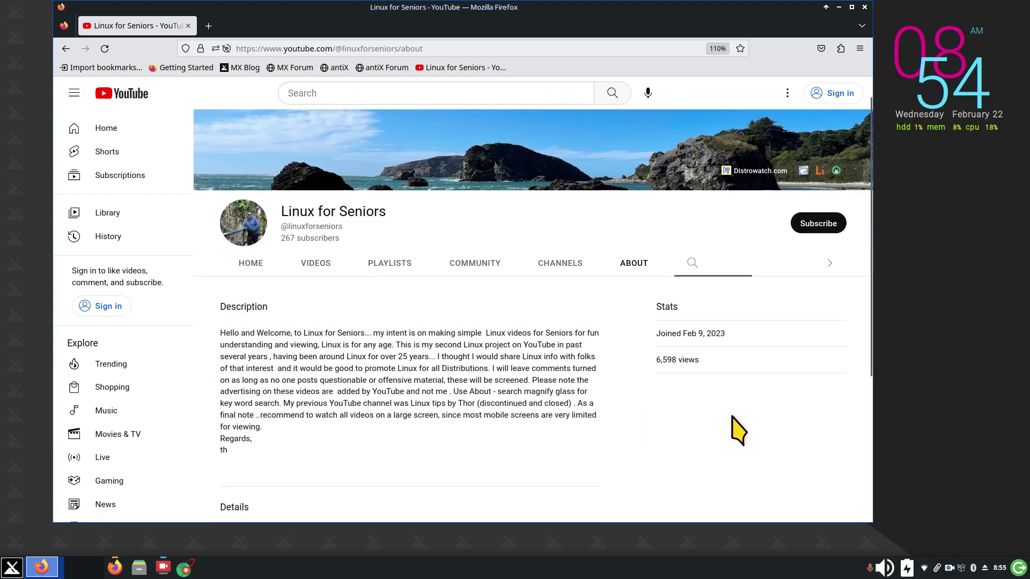
pyautogui.scroll(-2, 710, 421)
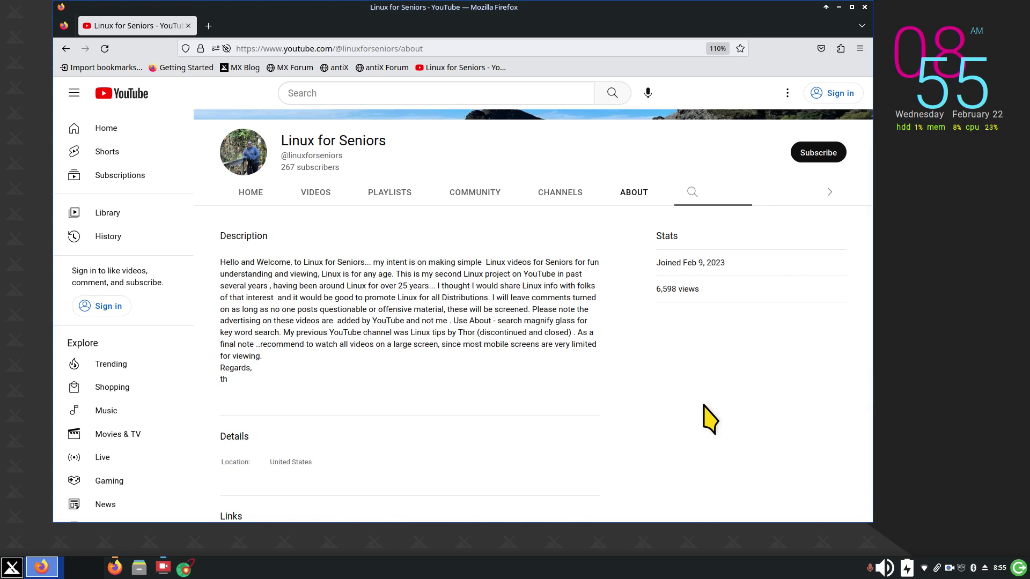
pyautogui.scroll(-4, 704, 381)
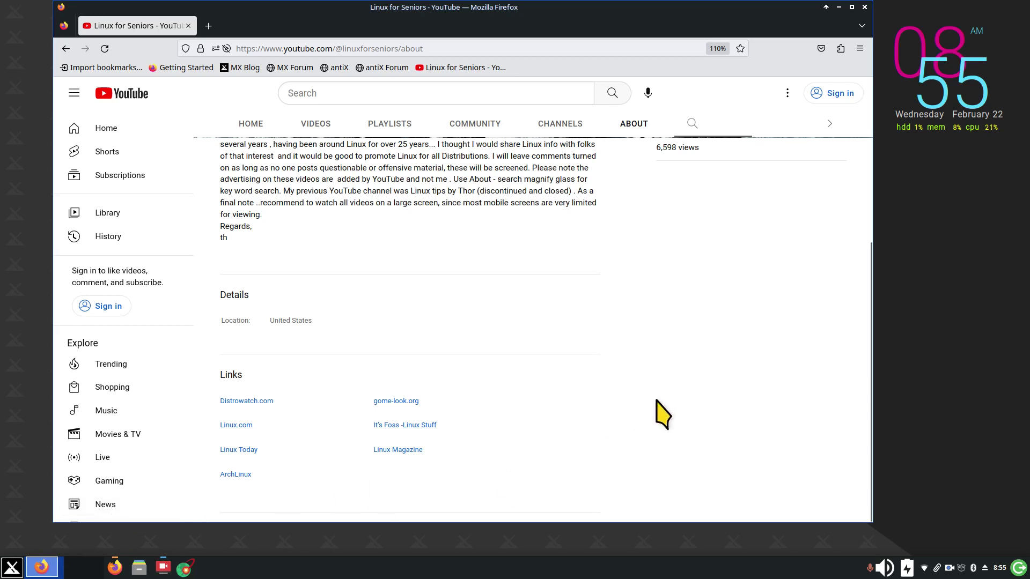
pyautogui.scroll(2, 686, 412)
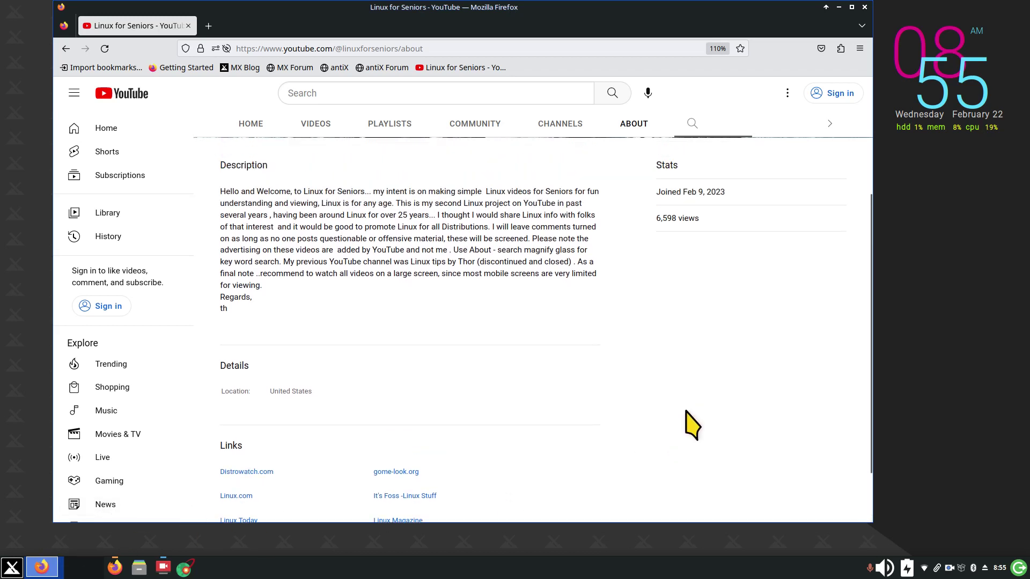
pyautogui.scroll(-2, 686, 411)
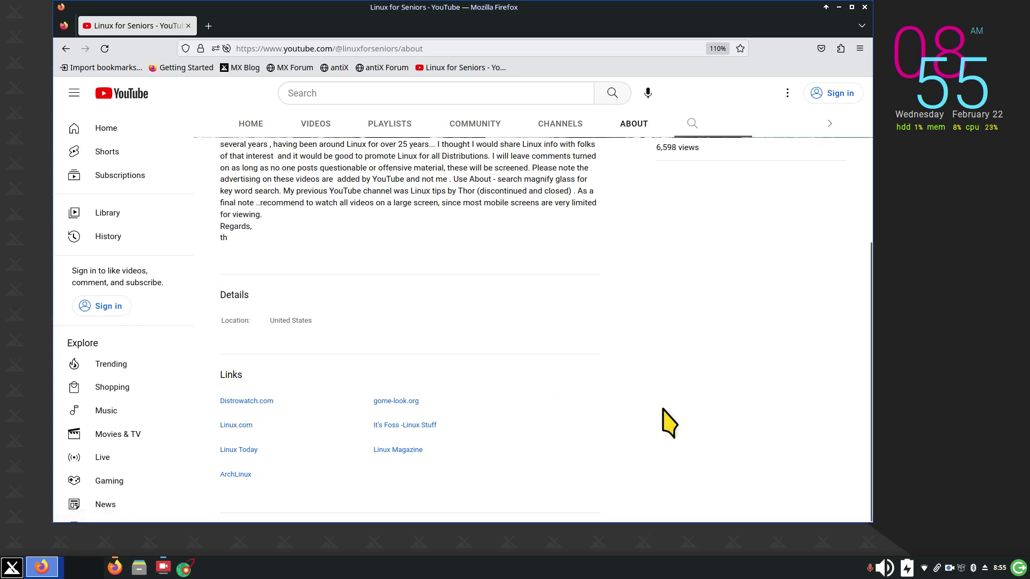
pyautogui.scroll(5, 671, 423)
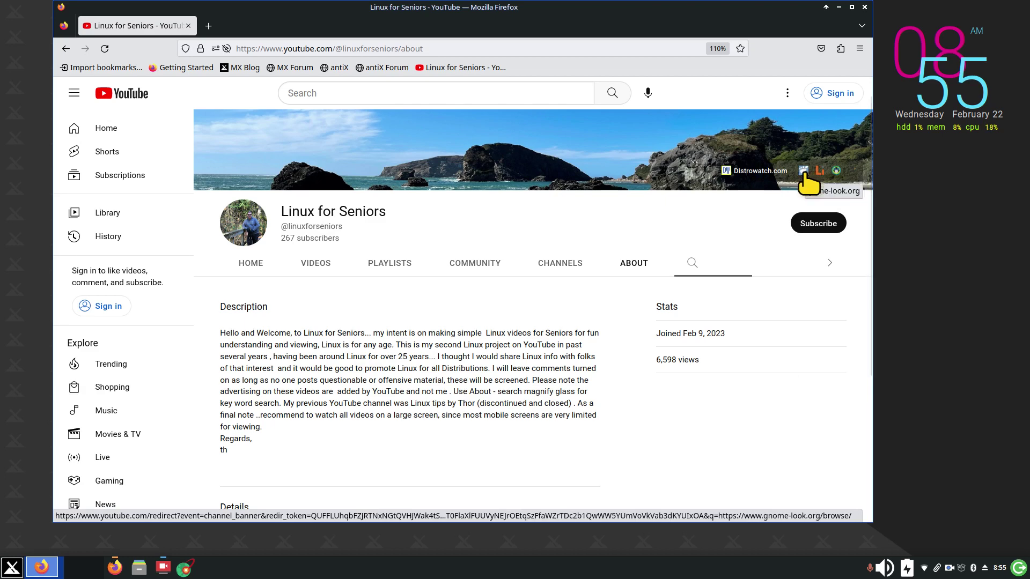
pyautogui.scroll(-5, 760, 370)
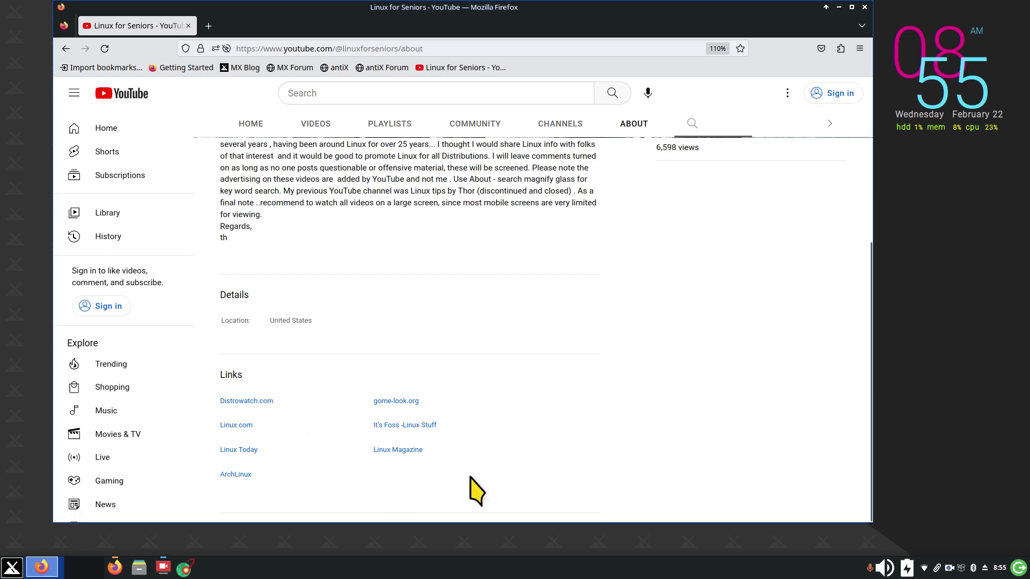
pyautogui.scroll(5, 730, 383)
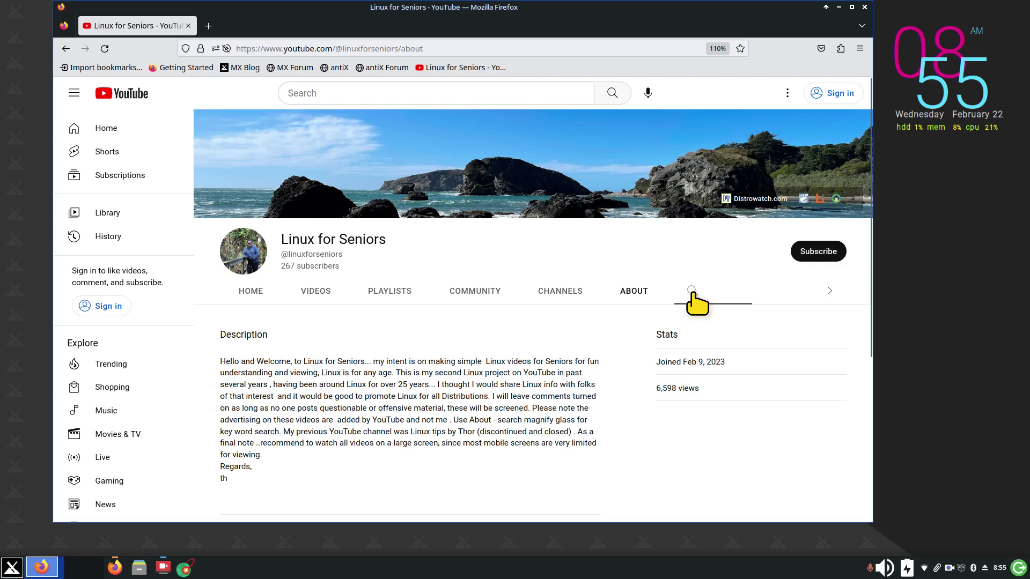
# Step: Glance at the channel's uploaded Videos, then go back to its About page
pyautogui.click(316, 295)
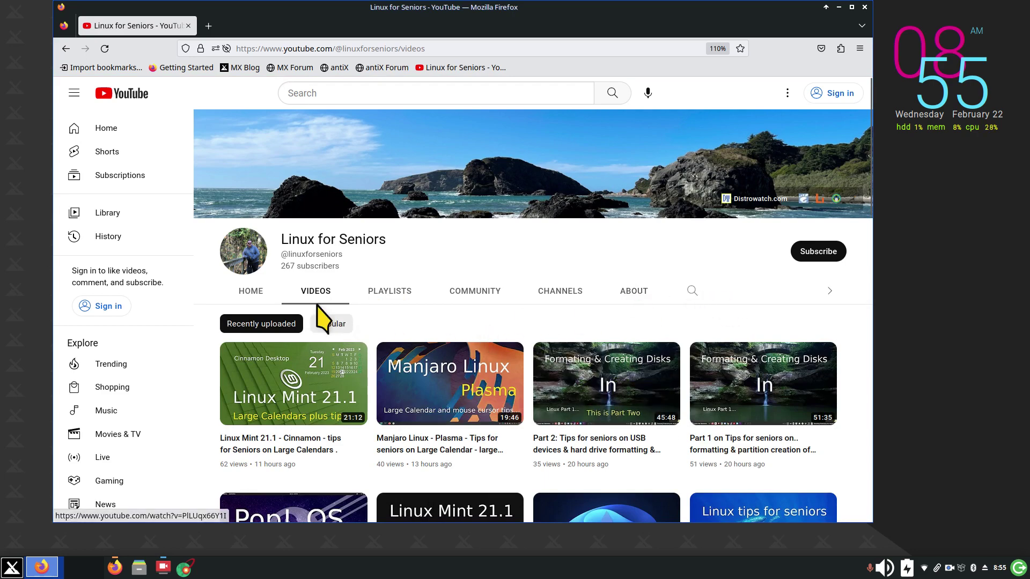
pyautogui.scroll(-8, 563, 335)
pyautogui.scroll(7, 564, 340)
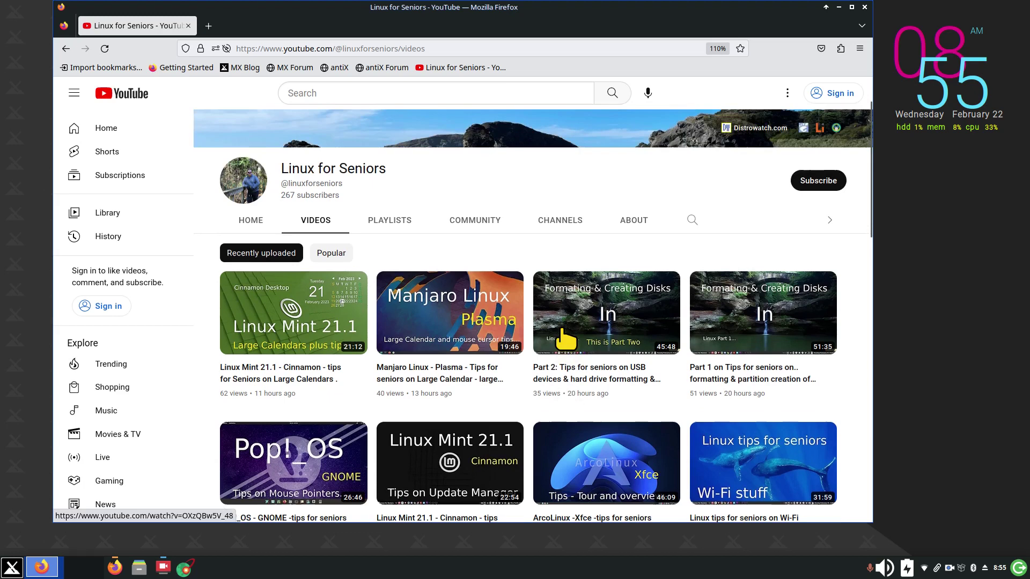
pyautogui.scroll(1, 562, 338)
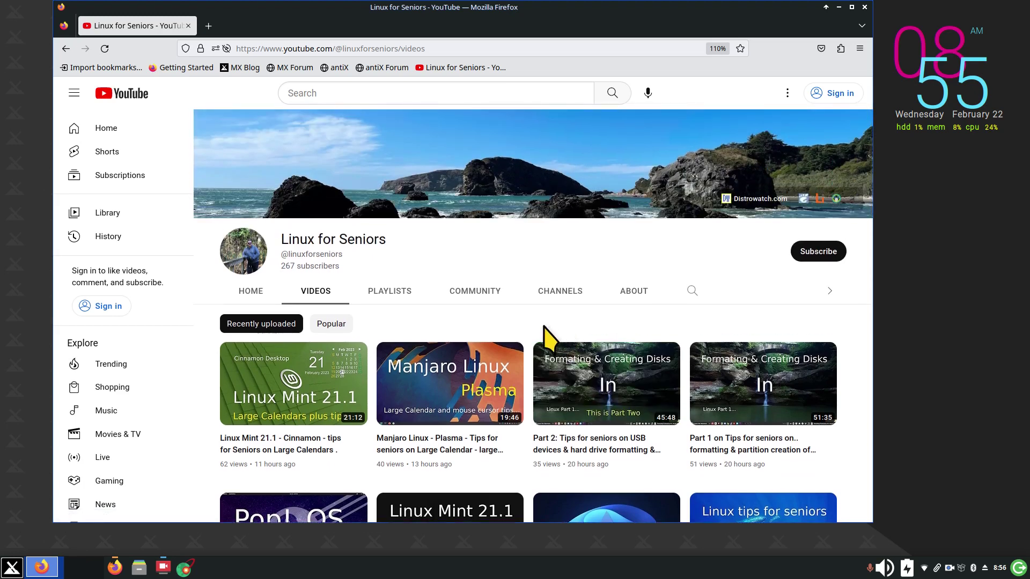
pyautogui.click(634, 295)
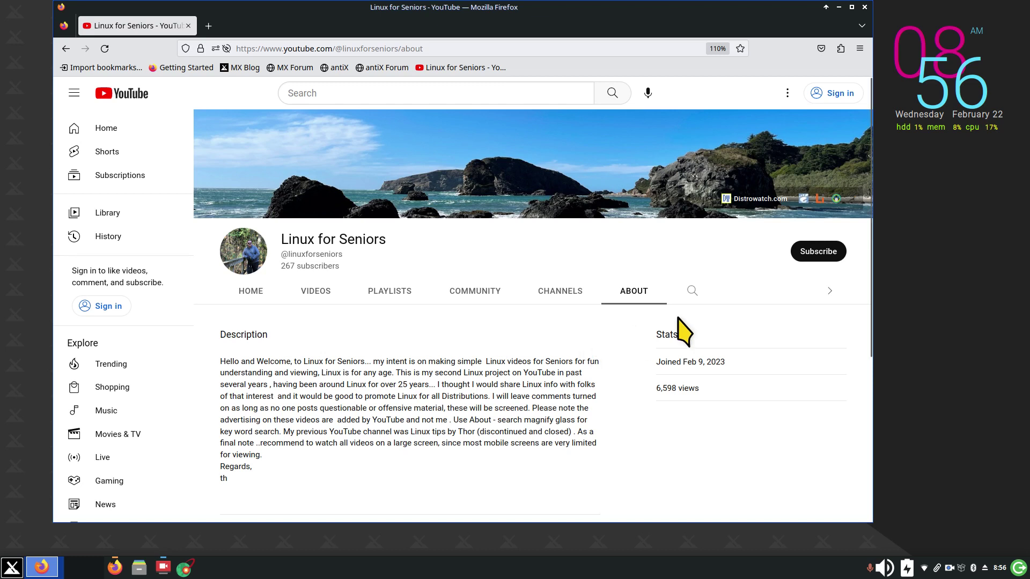
# Step: Search the channel for 'mouse' and scroll through the mouse-pointer tip results
pyautogui.click(692, 290)
pyautogui.write('mouse')
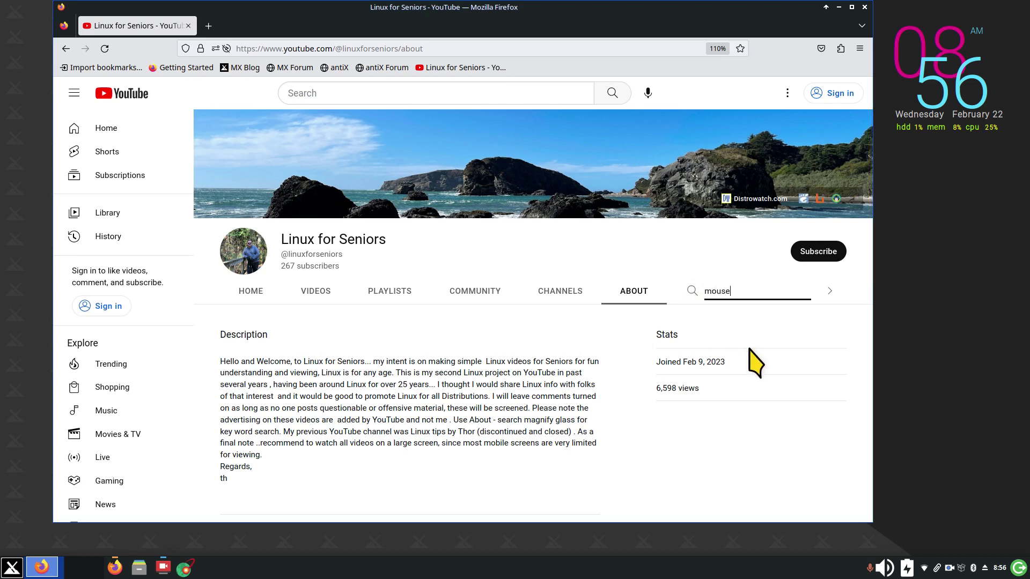
pyautogui.press('Return')
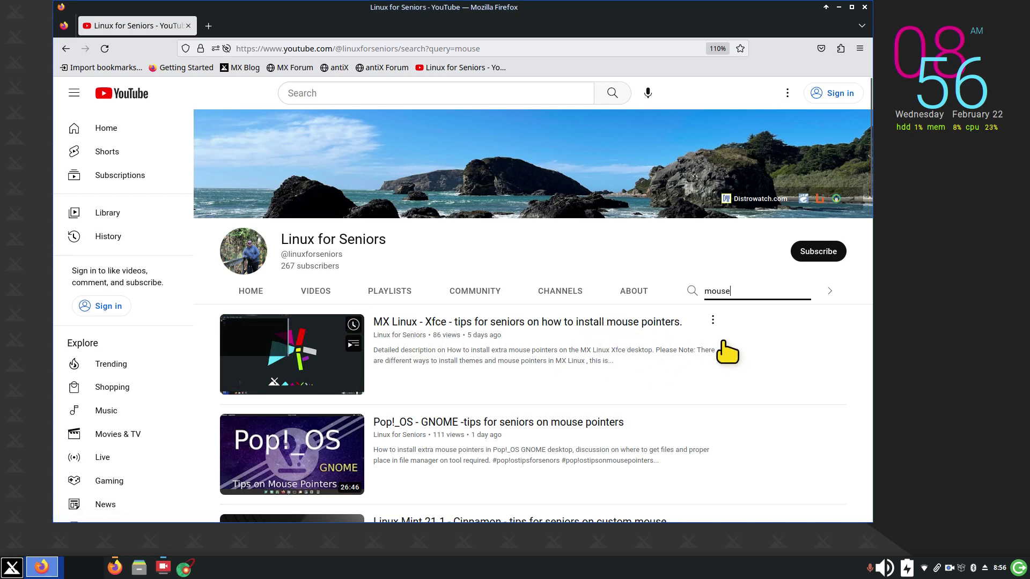
pyautogui.scroll(-3, 687, 370)
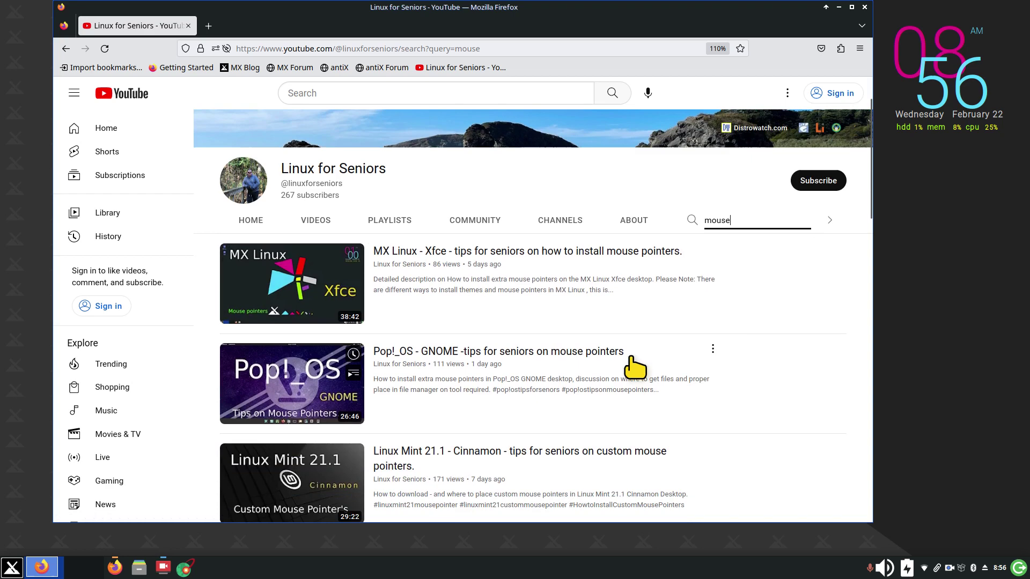
pyautogui.scroll(-3, 708, 395)
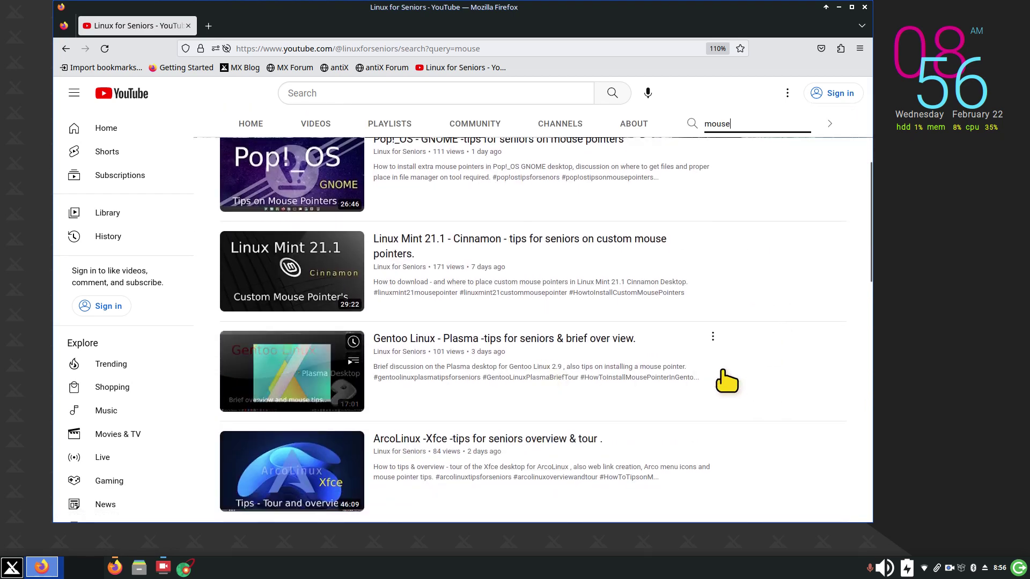
pyautogui.scroll(-1, 697, 379)
pyautogui.scroll(5, 740, 408)
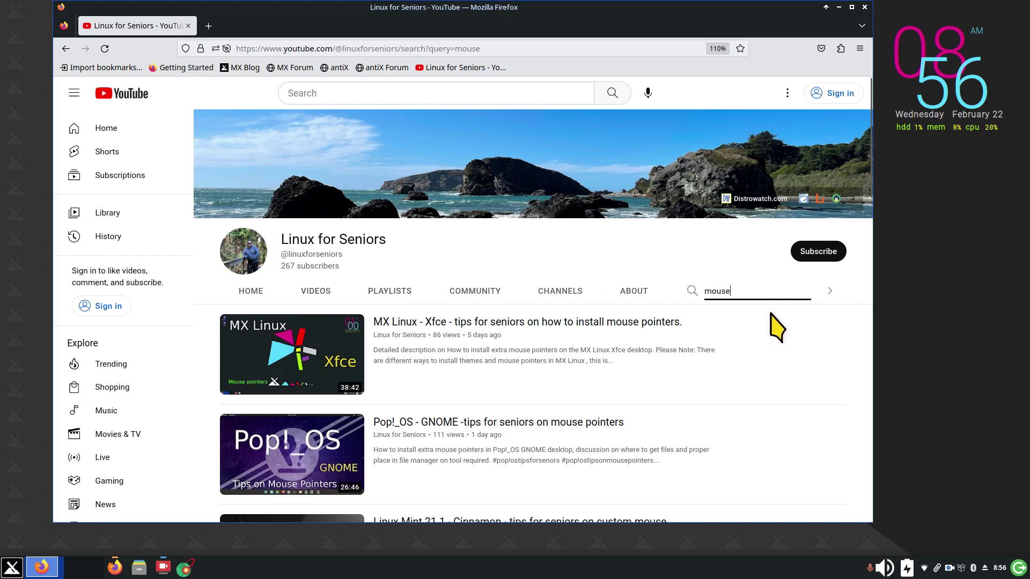
# Step: View the channel's Community post with Firefox maximized to full screen
pyautogui.click(468, 292)
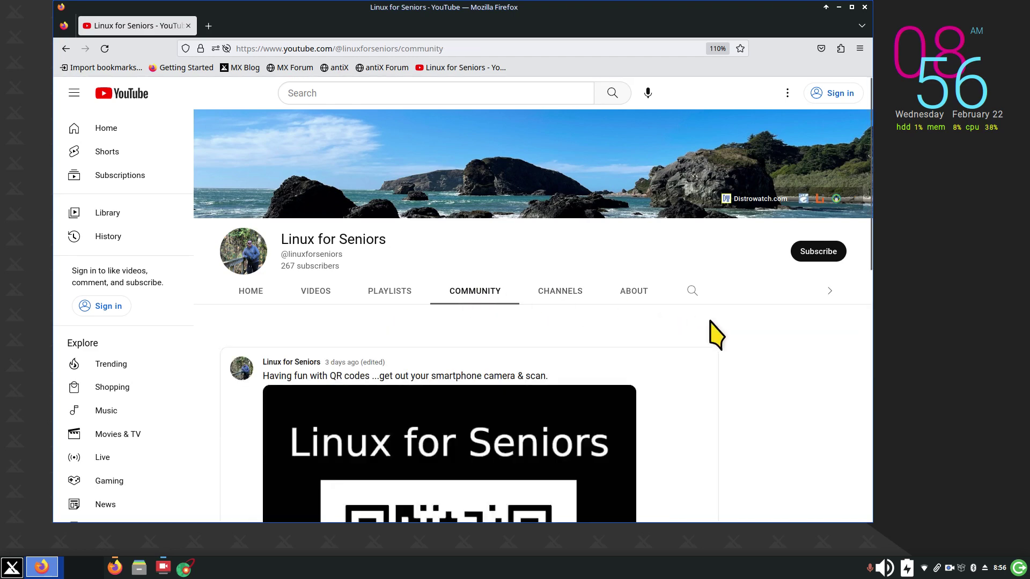
pyautogui.scroll(-4, 717, 336)
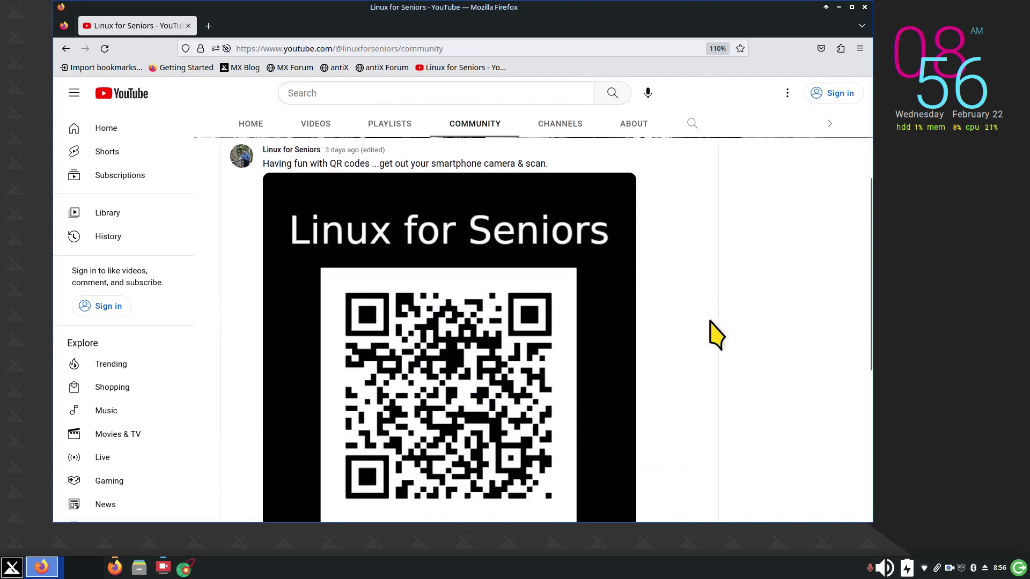
pyautogui.scroll(-1, 717, 336)
pyautogui.scroll(1, 708, 333)
pyautogui.doubleClick(709, 6)
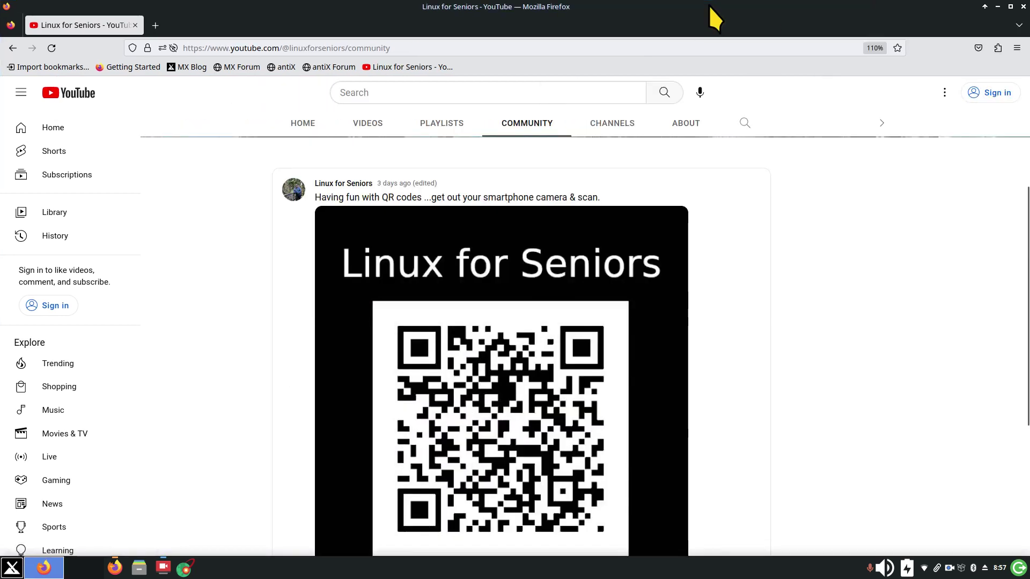
pyautogui.scroll(-1, 805, 345)
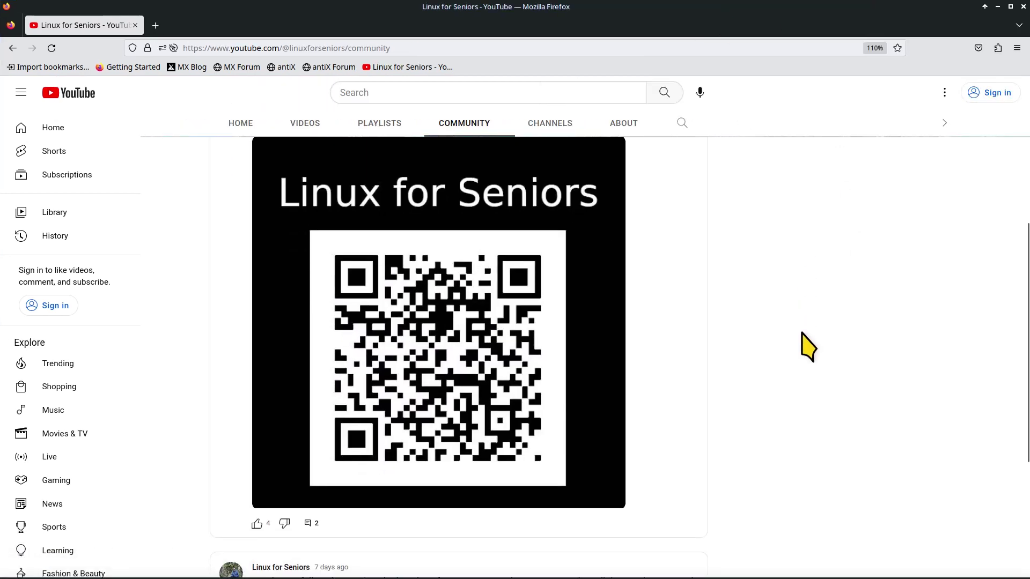
pyautogui.scroll(1, 805, 346)
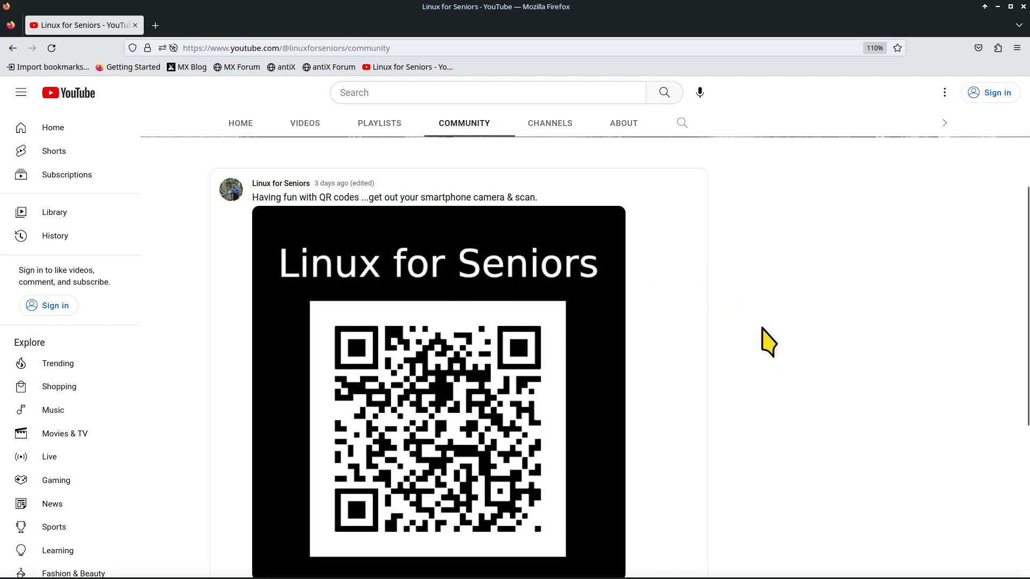
pyautogui.scroll(3, 832, 346)
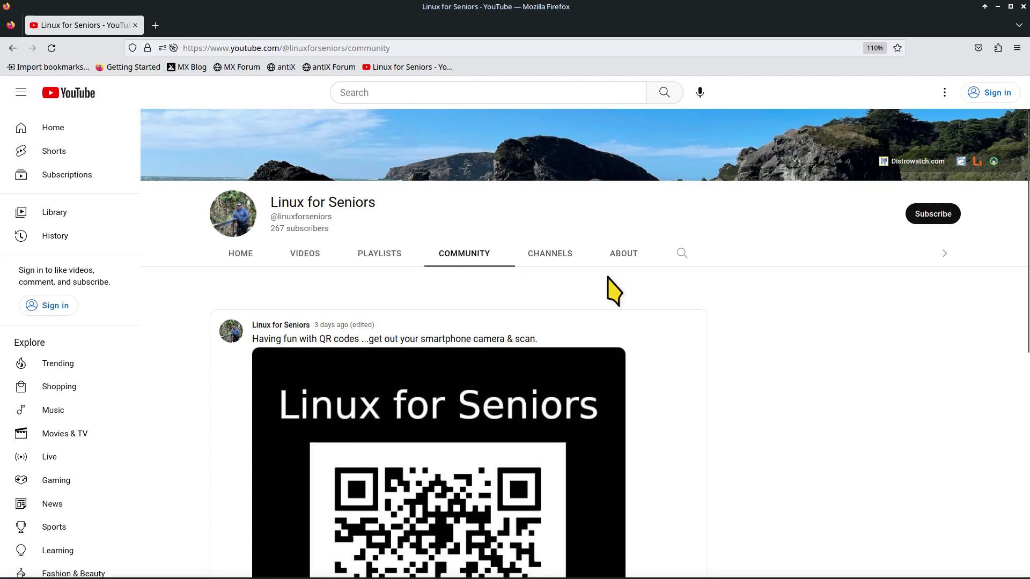
# Step: Back on About, briefly highlight 'Linux is for any', then close Firefox
pyautogui.click(617, 255)
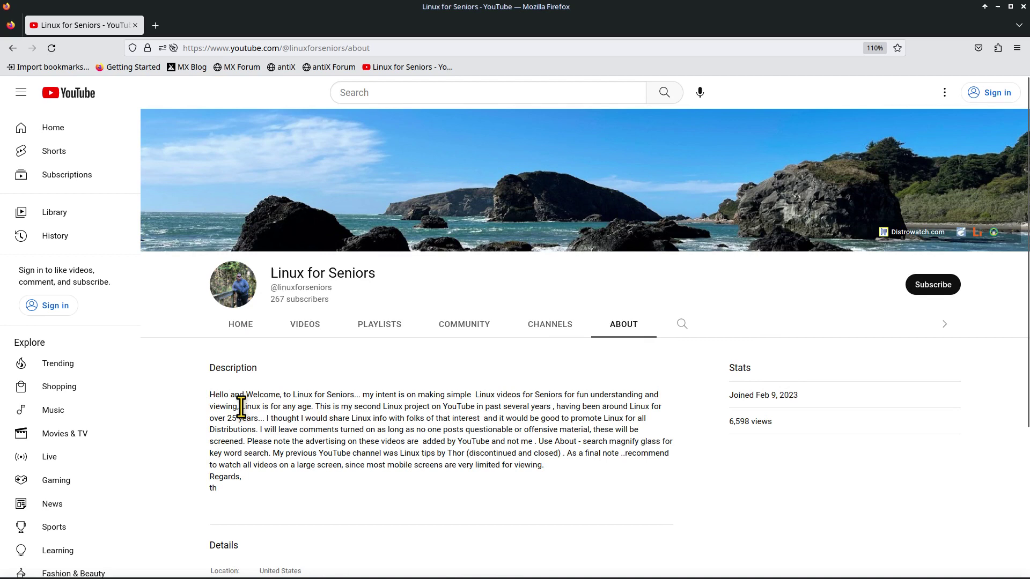
pyautogui.moveTo(241, 406); pyautogui.dragTo(301, 405)
pyautogui.click(782, 486)
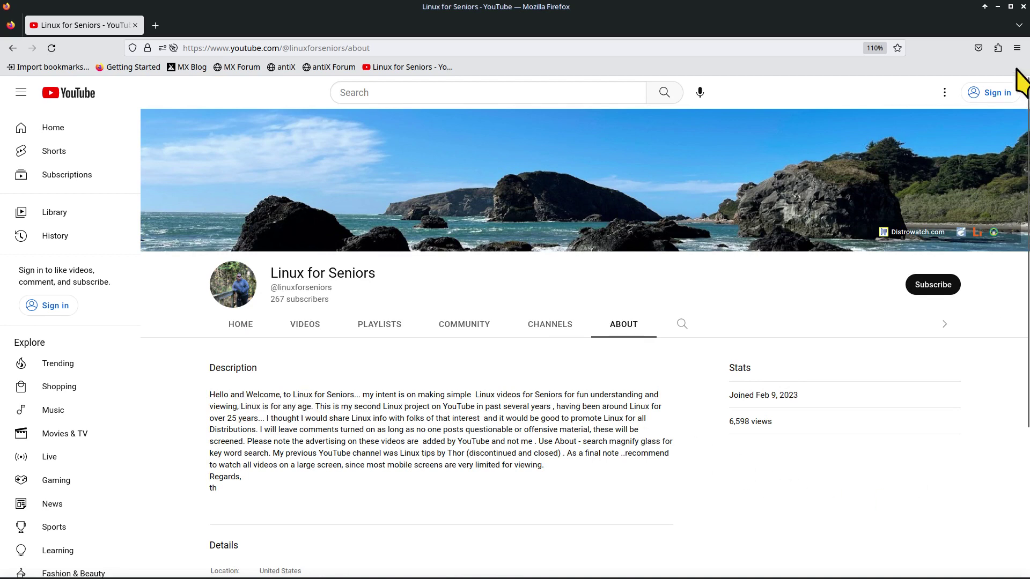
pyautogui.click(1022, 7)
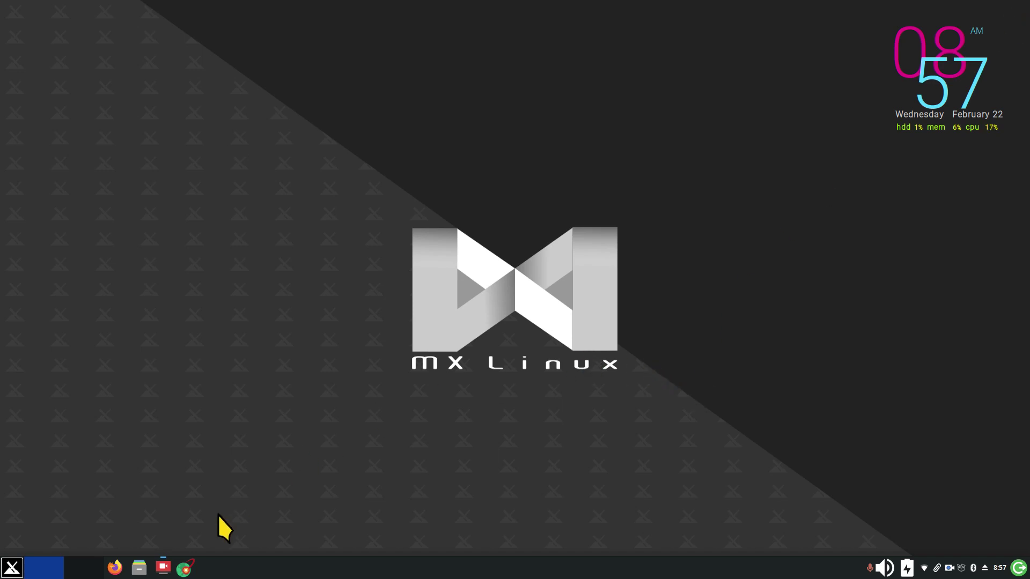
# Step: Launch Xfce Terminal, centre it on screen and run neofetch
pyautogui.click(11, 566)
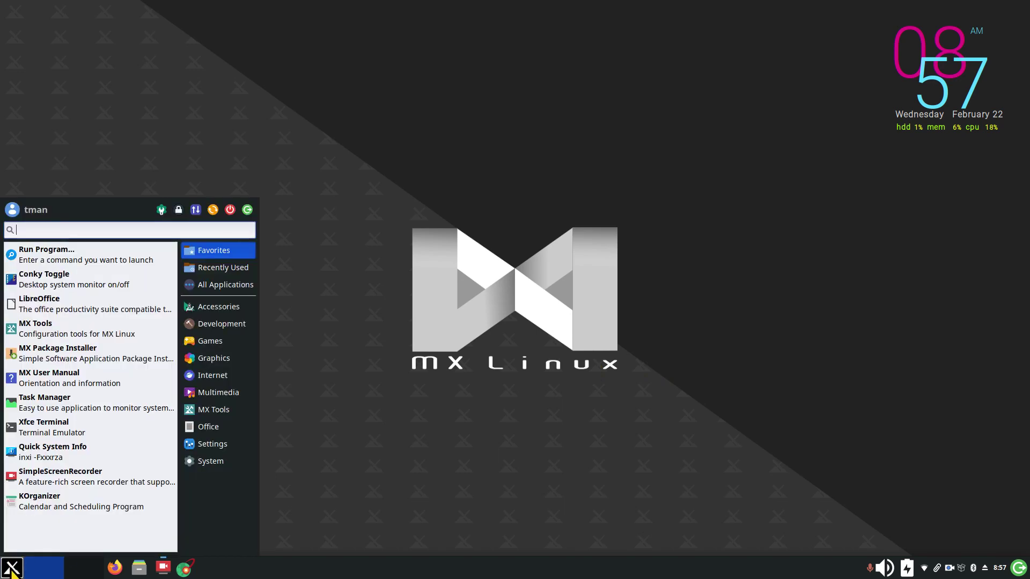
pyautogui.click(64, 428)
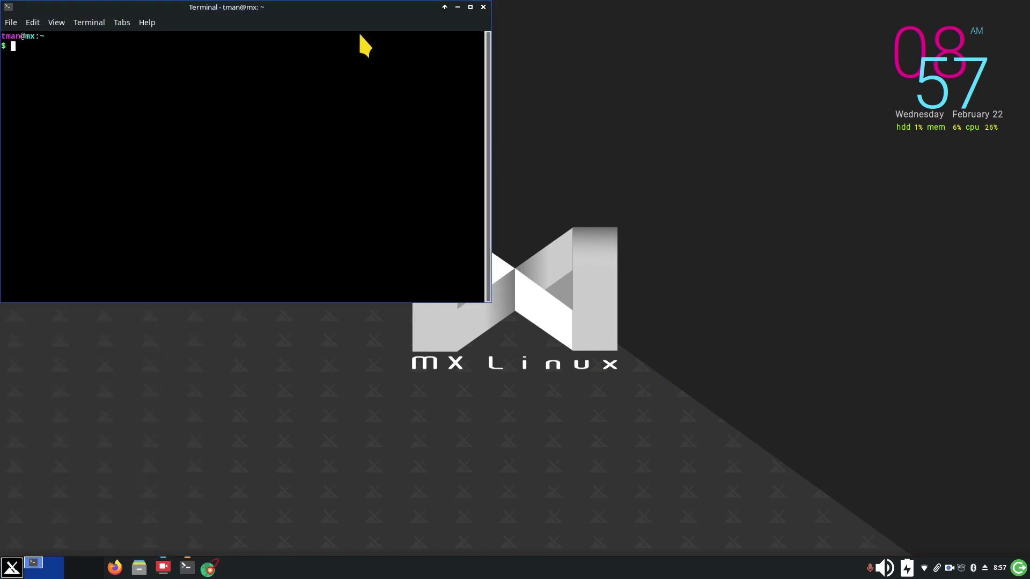
pyautogui.moveTo(346, 9); pyautogui.dragTo(643, 193)
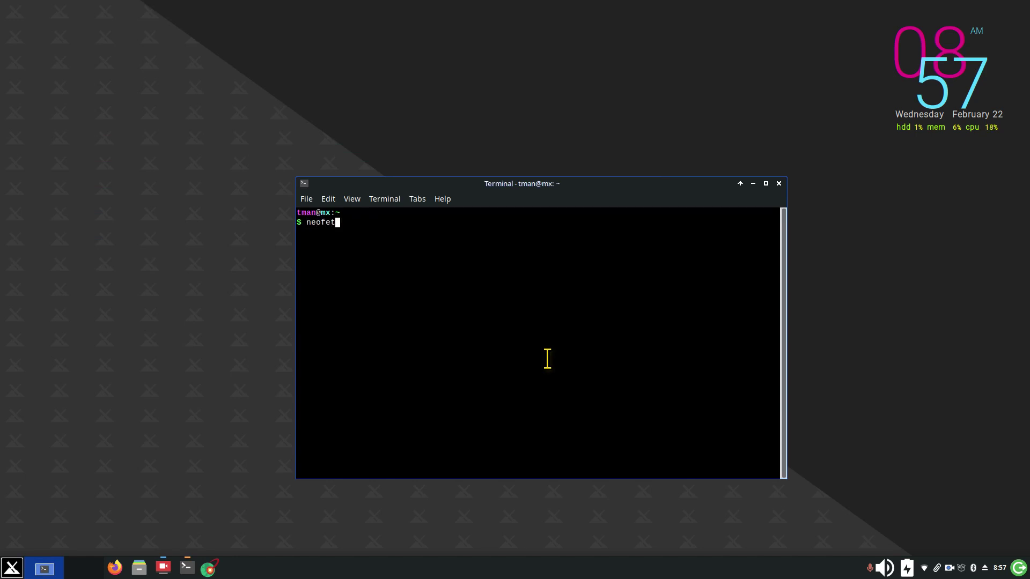
pyautogui.press('Return')
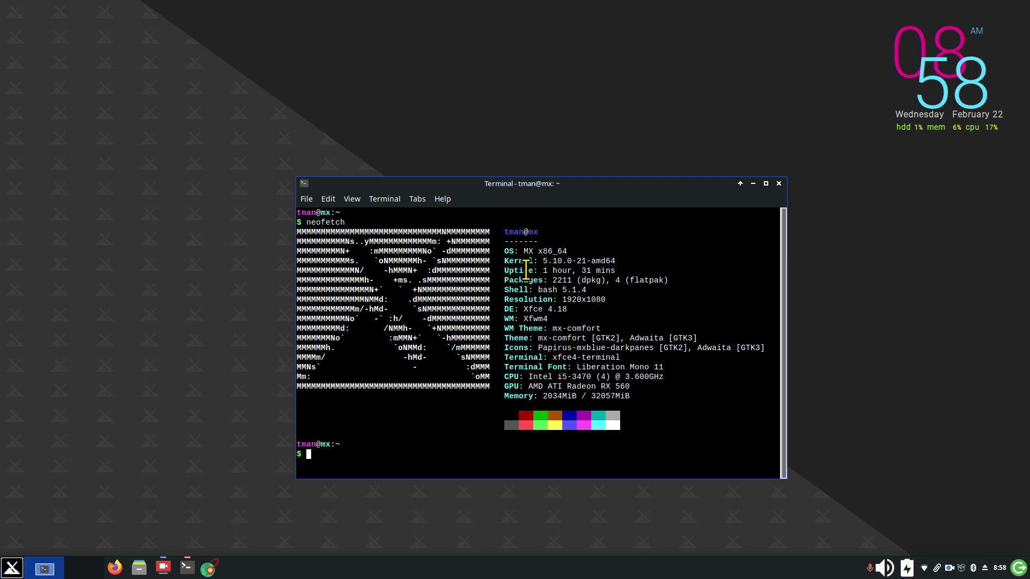
# Step: Highlight the MX x86_64 OS name and Xfce 4.18 lines, then close the terminal
pyautogui.moveTo(524, 251); pyautogui.dragTo(560, 250)
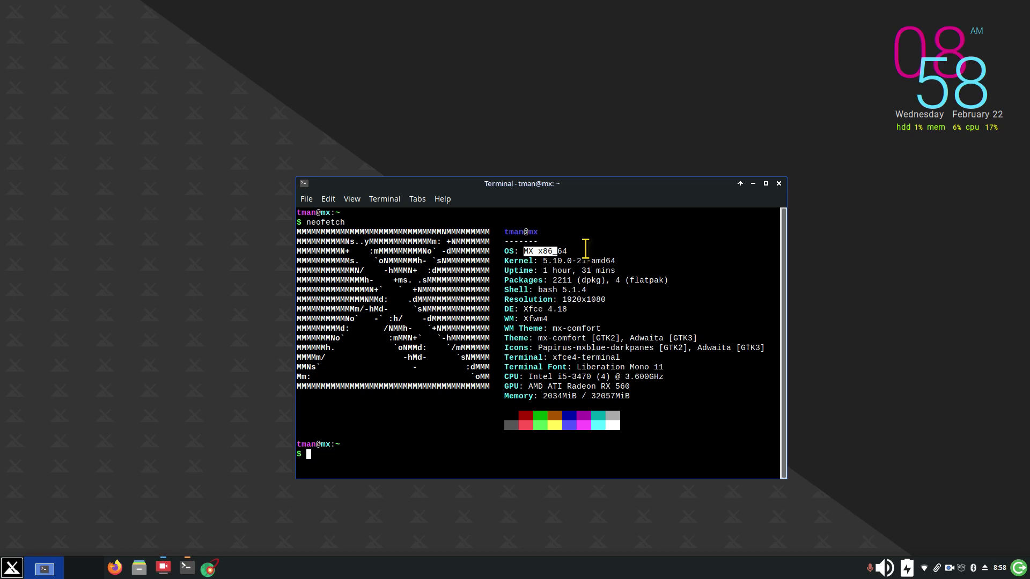
pyautogui.moveTo(524, 309); pyautogui.dragTo(582, 311)
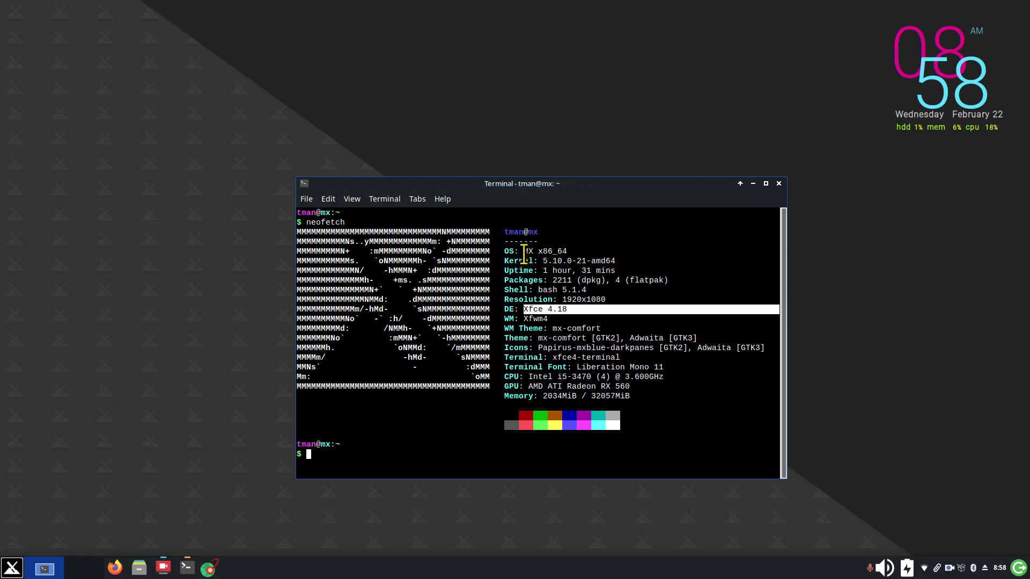
pyautogui.moveTo(524, 255); pyautogui.dragTo(560, 255)
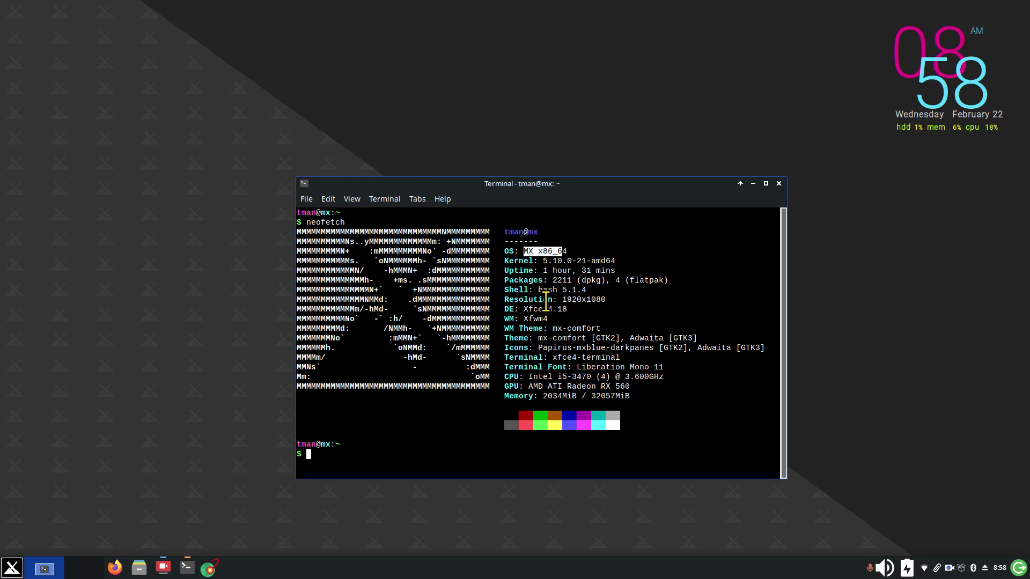
pyautogui.moveTo(523, 310); pyautogui.dragTo(549, 311)
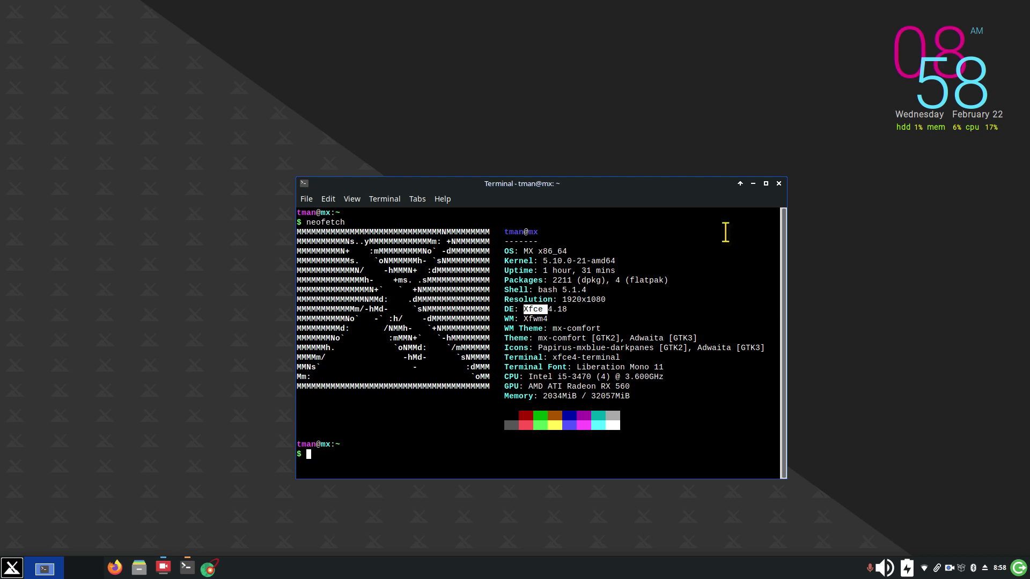
pyautogui.click(779, 184)
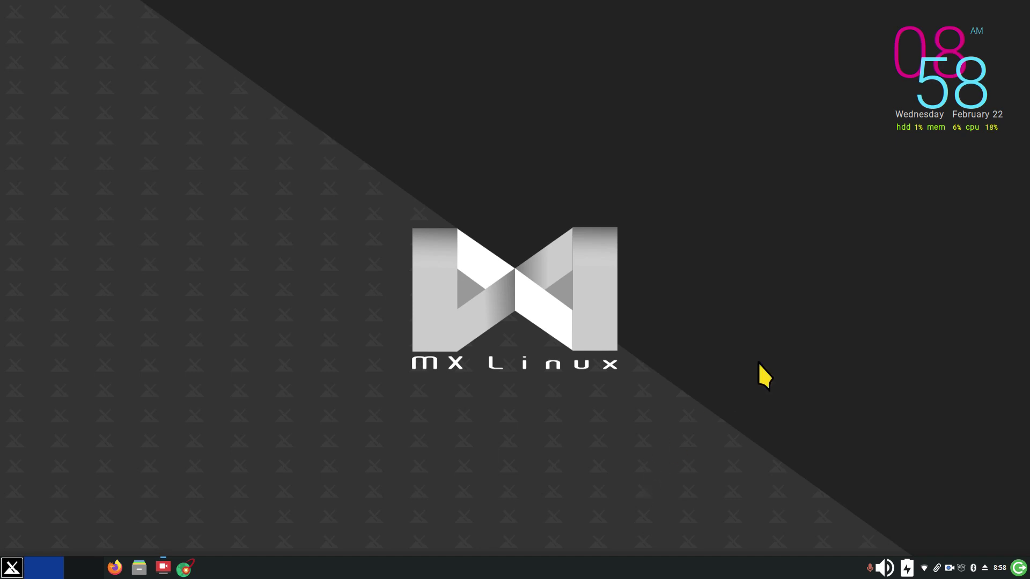
# Step: Check February 2023 in the panel clock, then launch Orage via a 'cal' menu search
pyautogui.click(997, 569)
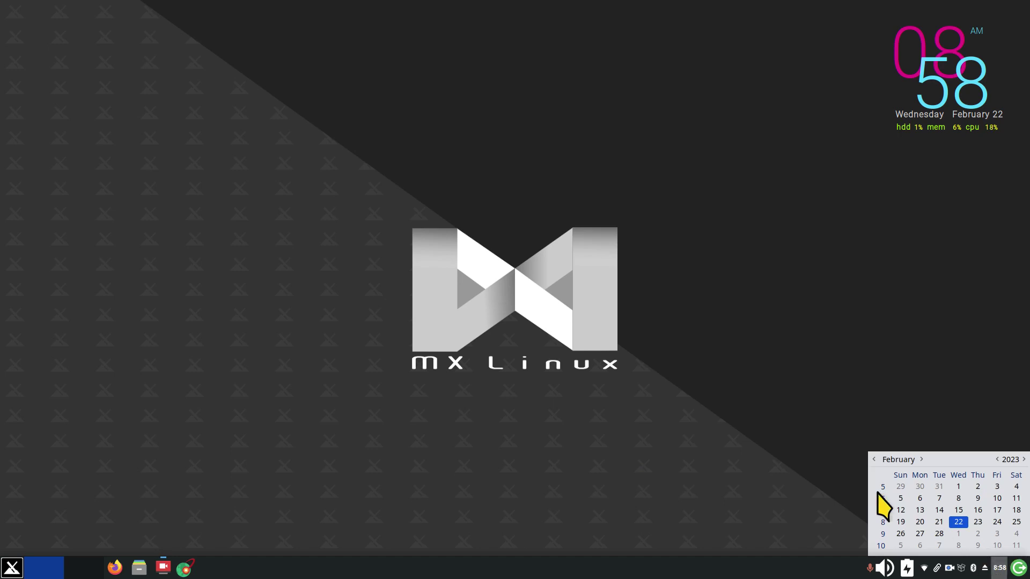
pyautogui.click(674, 478)
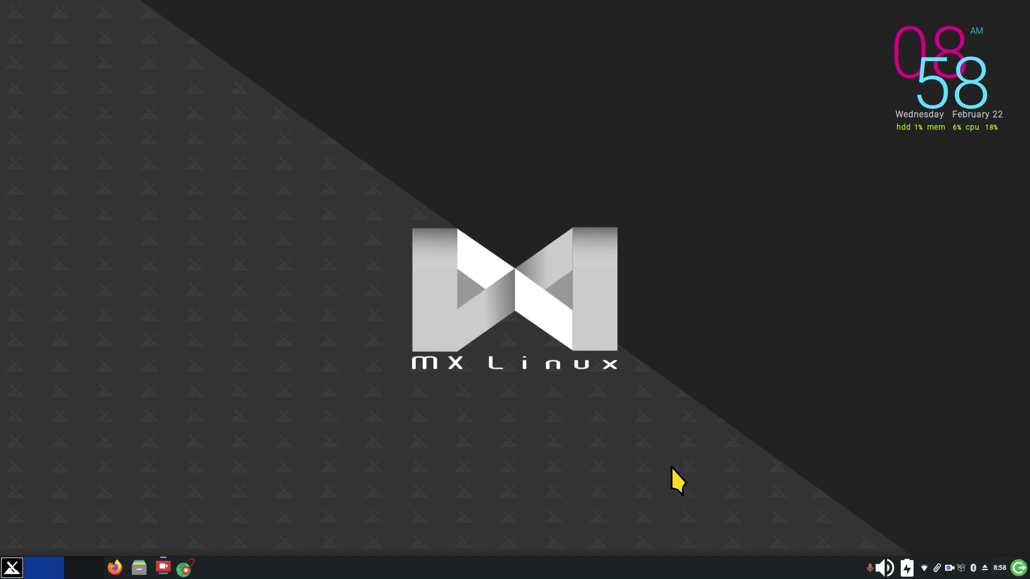
pyautogui.click(11, 570)
pyautogui.click(214, 426)
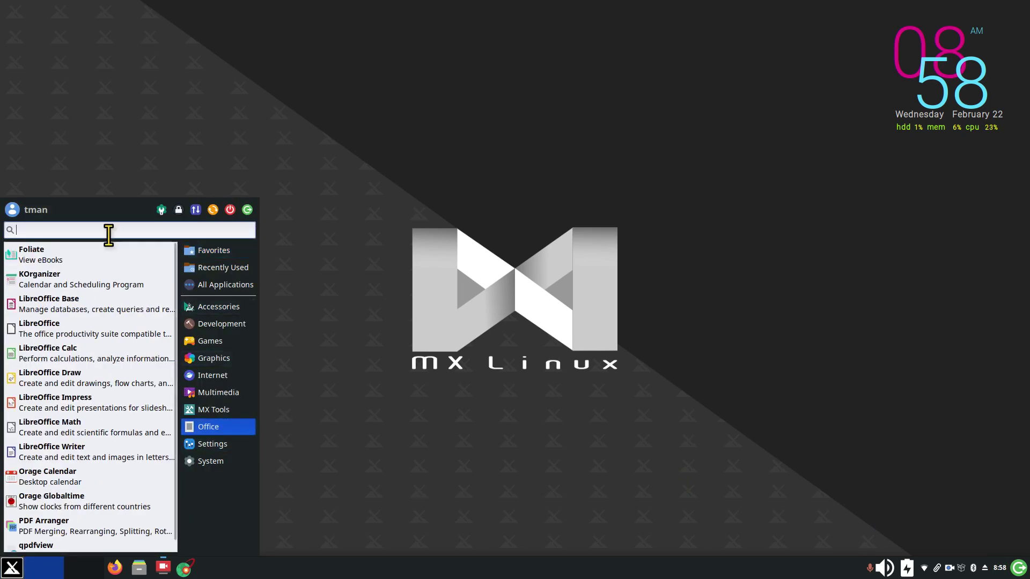
pyautogui.write('cal')
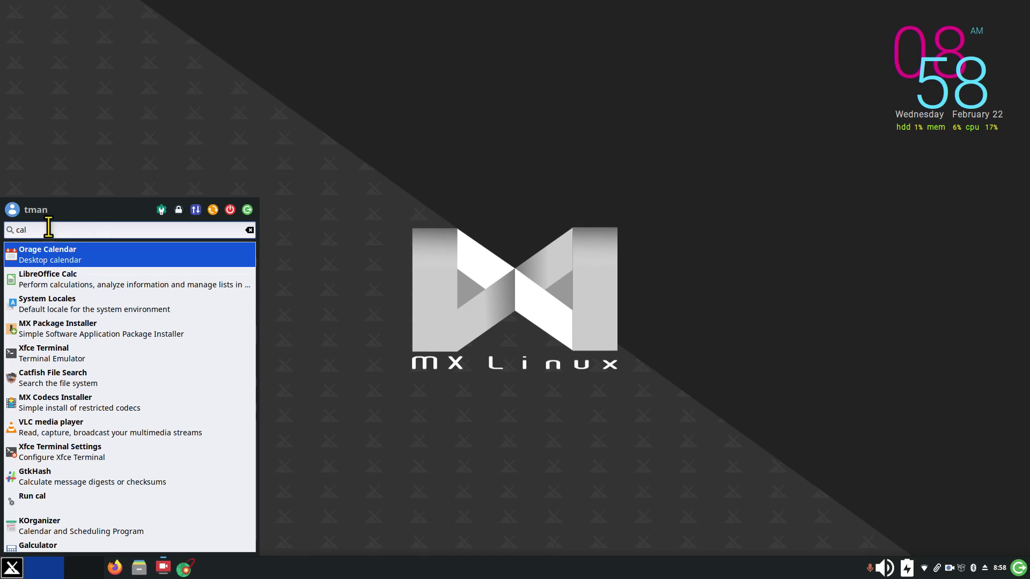
pyautogui.click(65, 256)
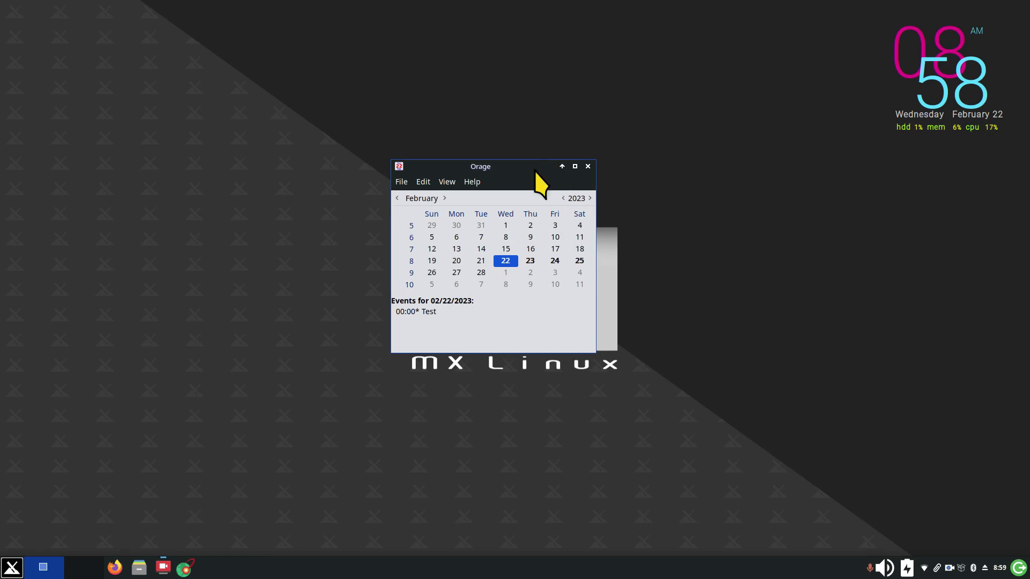
# Step: Enlarge the Orage window, browse its menus and move it up and left
pyautogui.rightClick(531, 166)
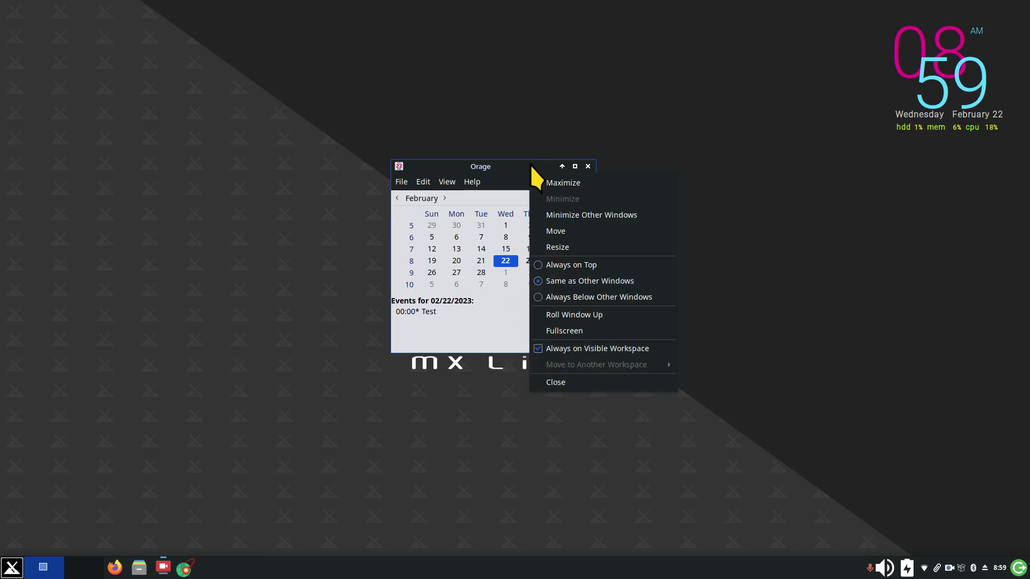
pyautogui.click(569, 246)
pyautogui.click(829, 480)
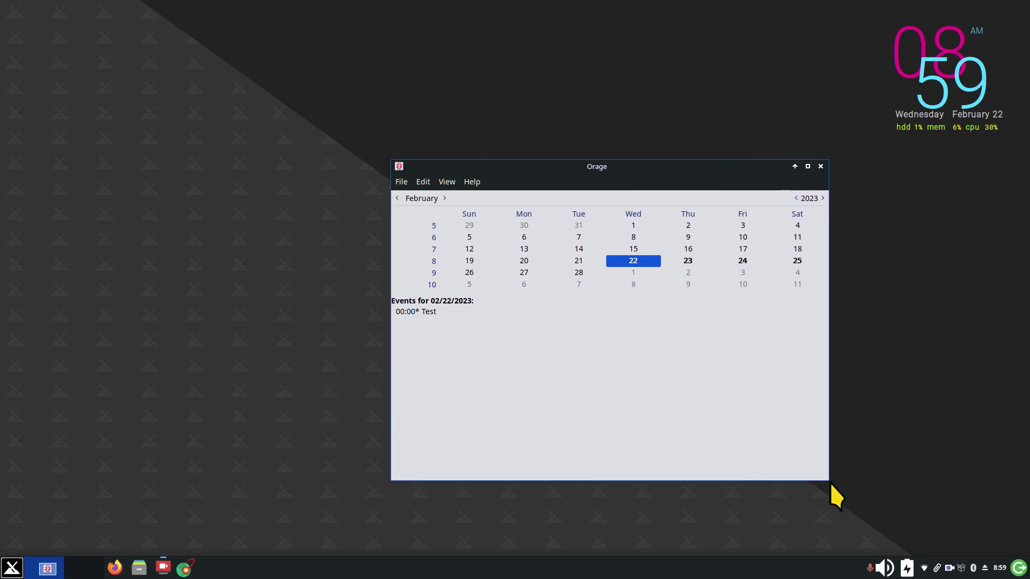
pyautogui.click(447, 184)
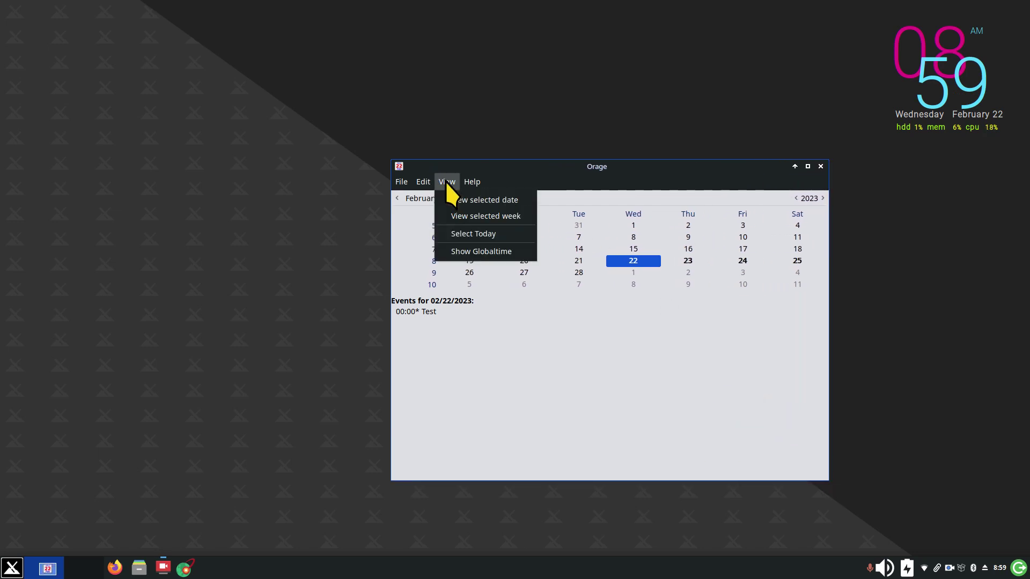
pyautogui.moveTo(413, 182)
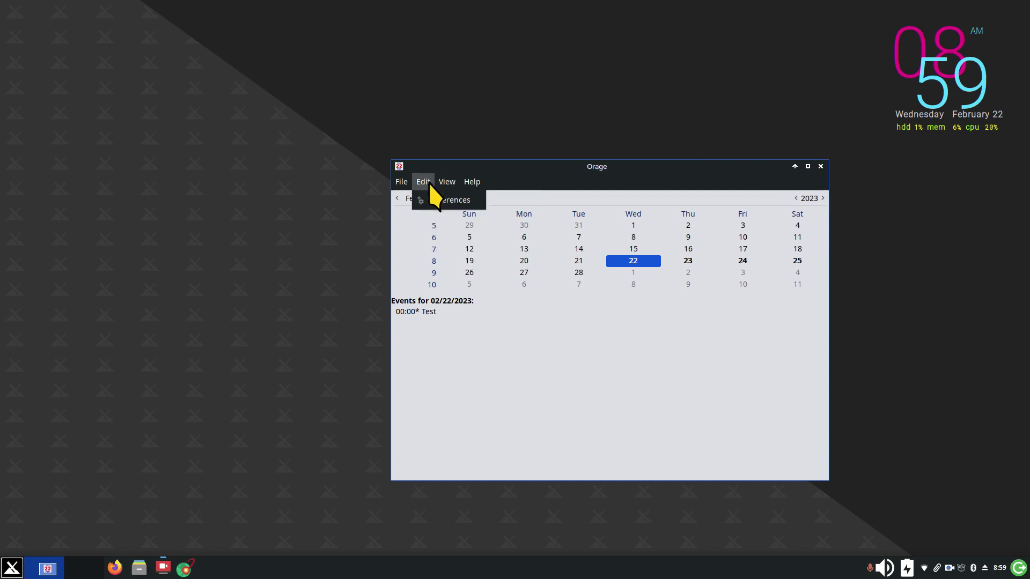
pyautogui.click(698, 179)
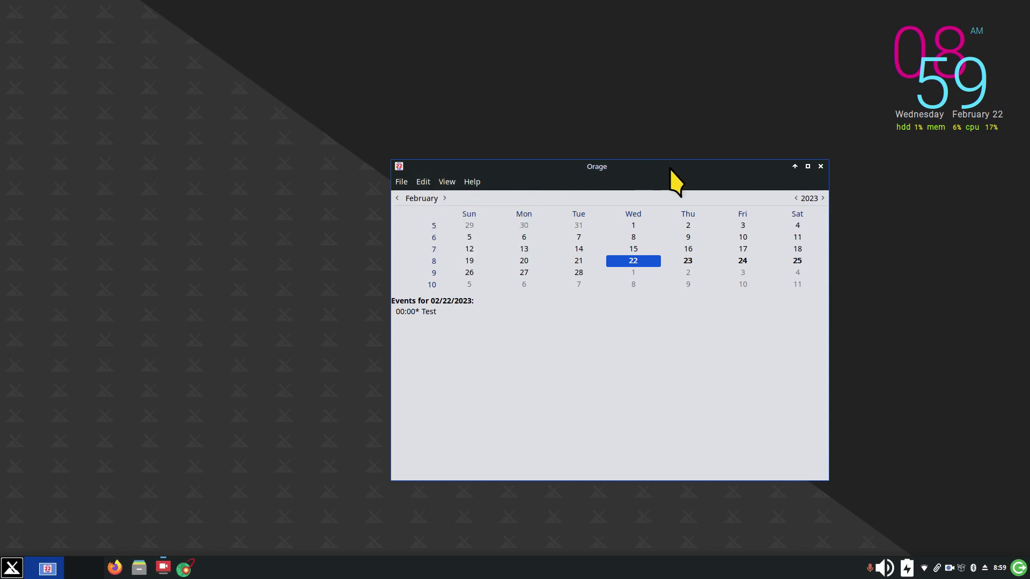
pyautogui.moveTo(670, 169); pyautogui.dragTo(603, 113)
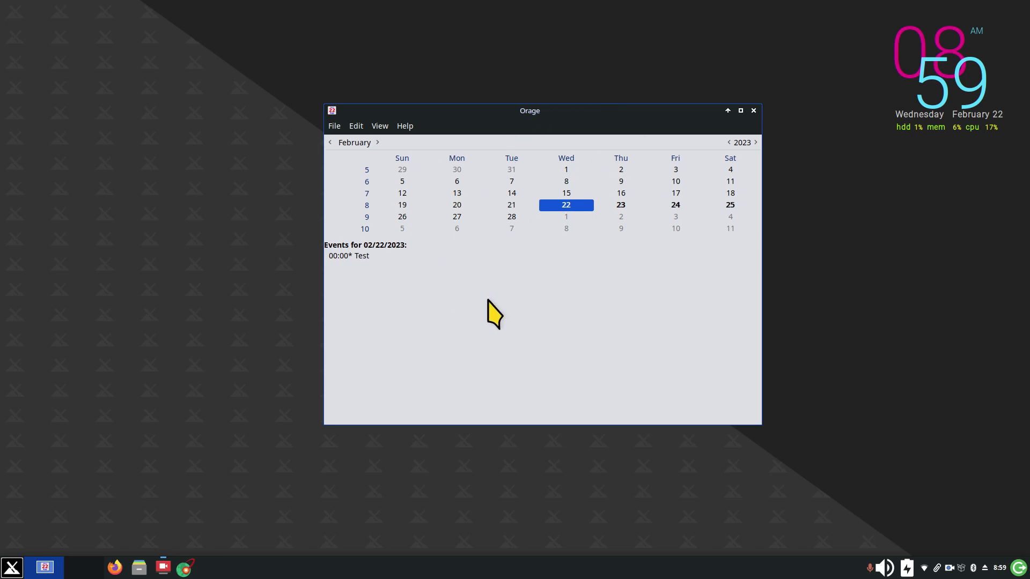
# Step: Open the Settings Manager from the applications menu, then close it
pyautogui.click(8, 573)
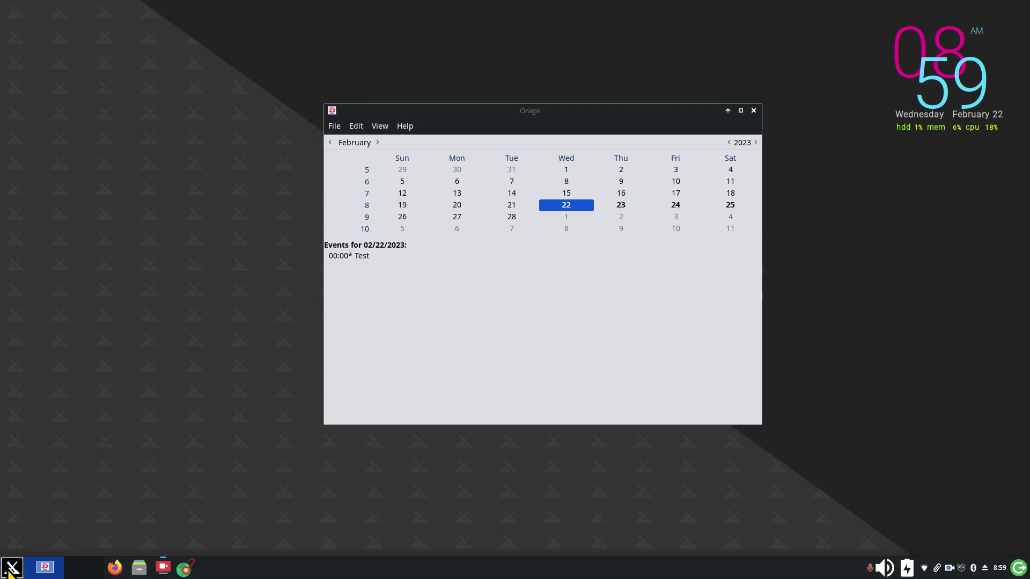
pyautogui.click(161, 210)
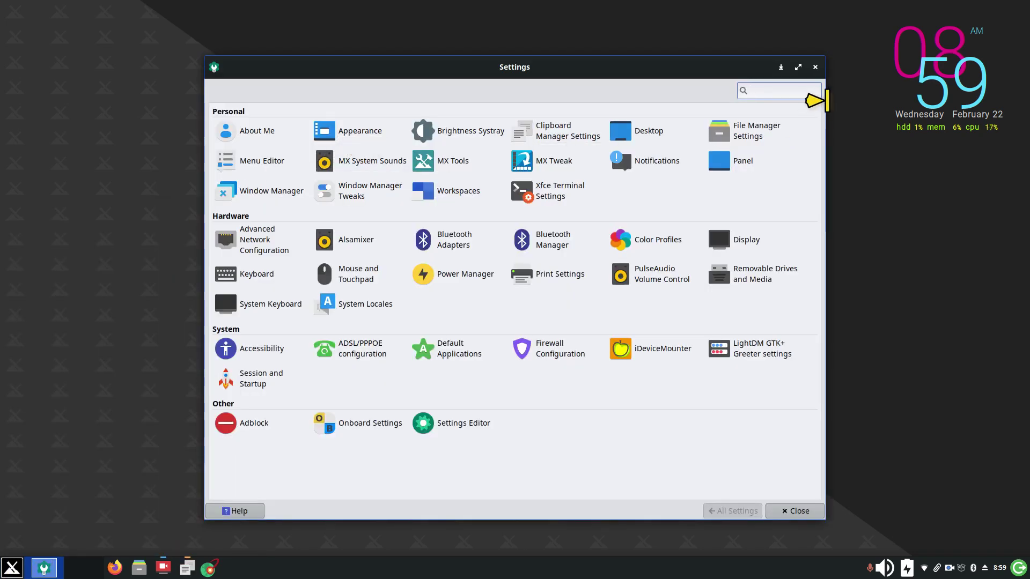
pyautogui.click(815, 67)
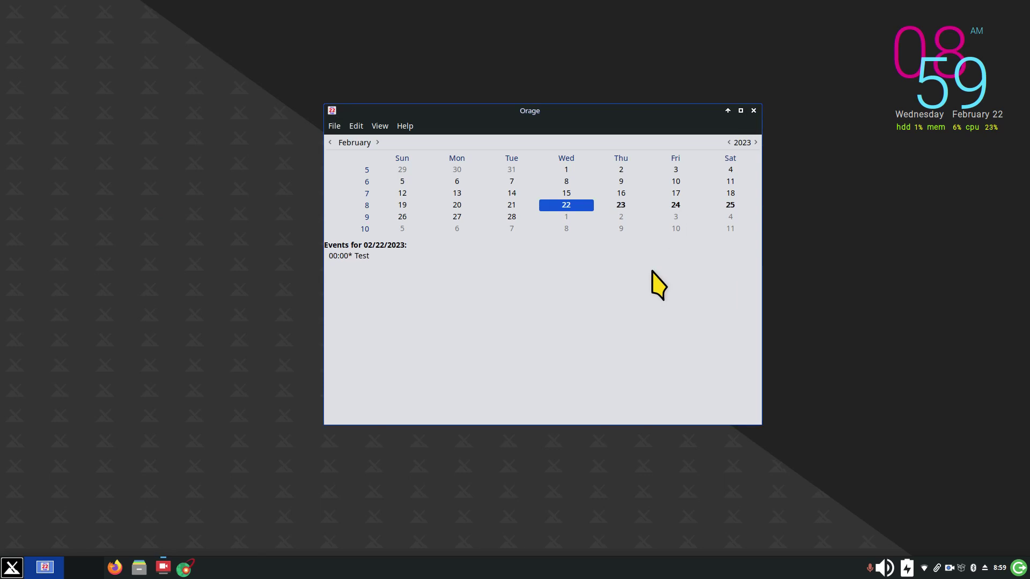
# Step: Move Orage up-left, view its About box (version 4.16.0), then close the calendar
pyautogui.moveTo(589, 108); pyautogui.dragTo(530, 95)
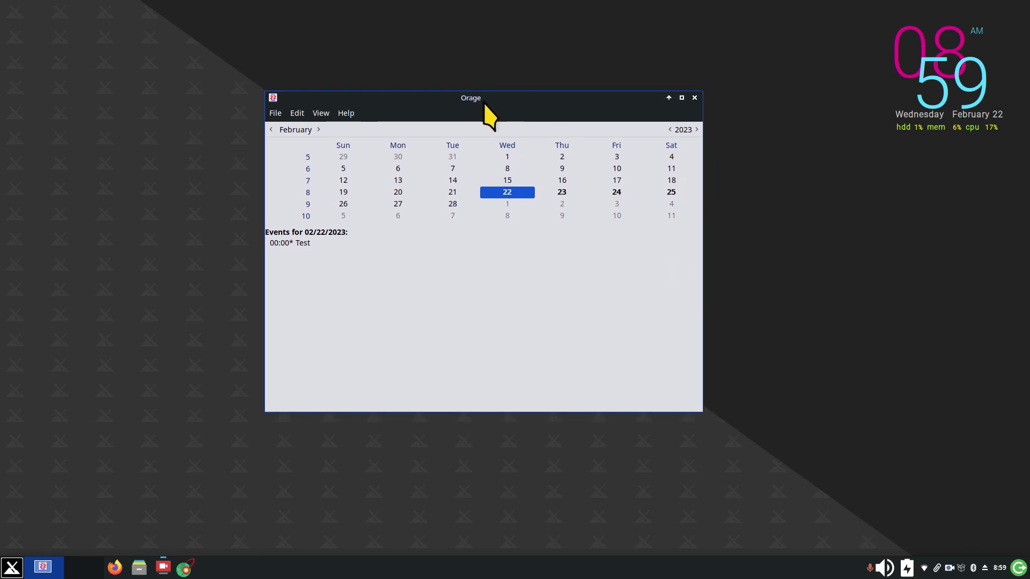
pyautogui.click(345, 112)
pyautogui.click(358, 148)
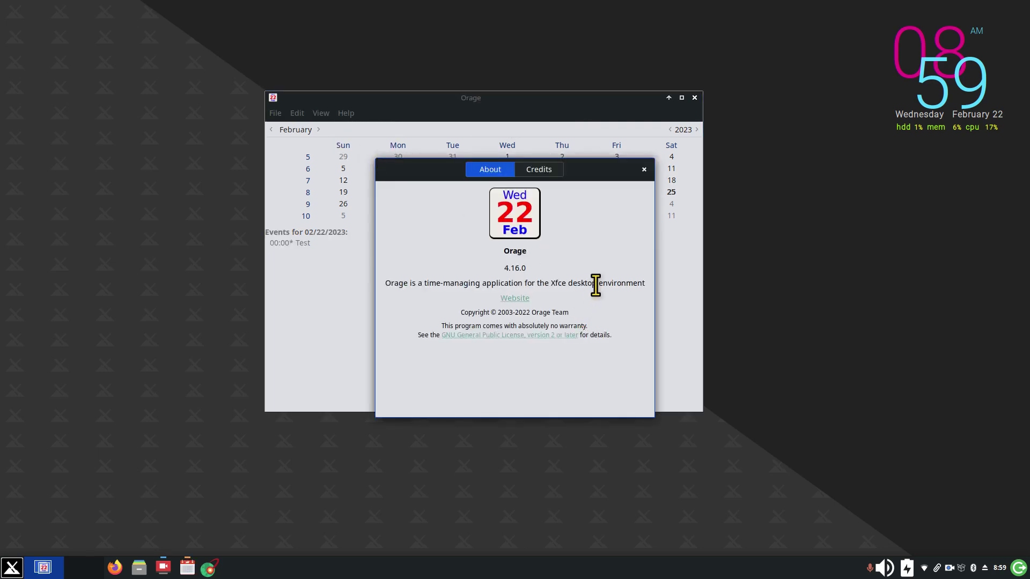
pyautogui.moveTo(548, 283); pyautogui.dragTo(674, 295)
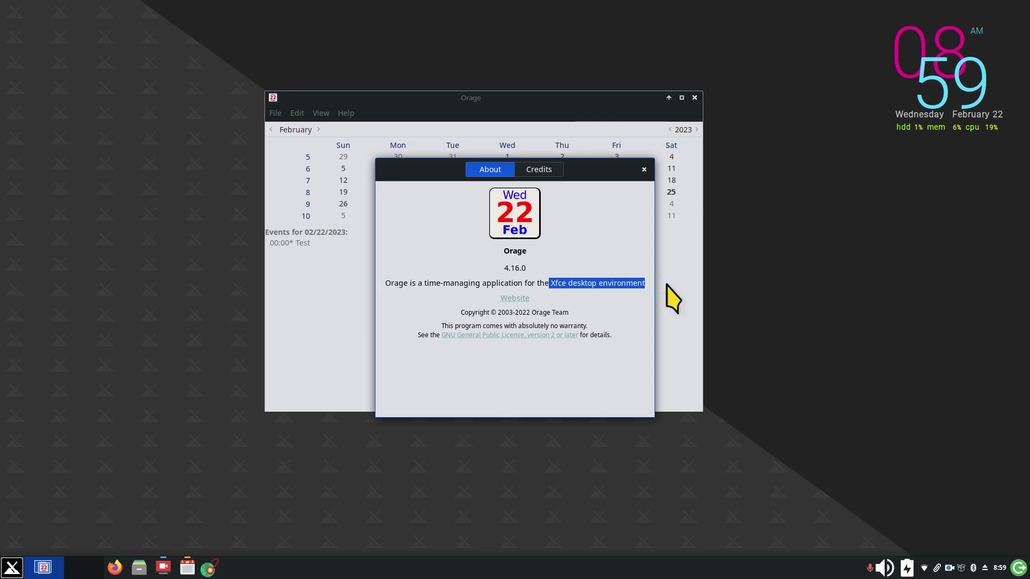
pyautogui.click(645, 168)
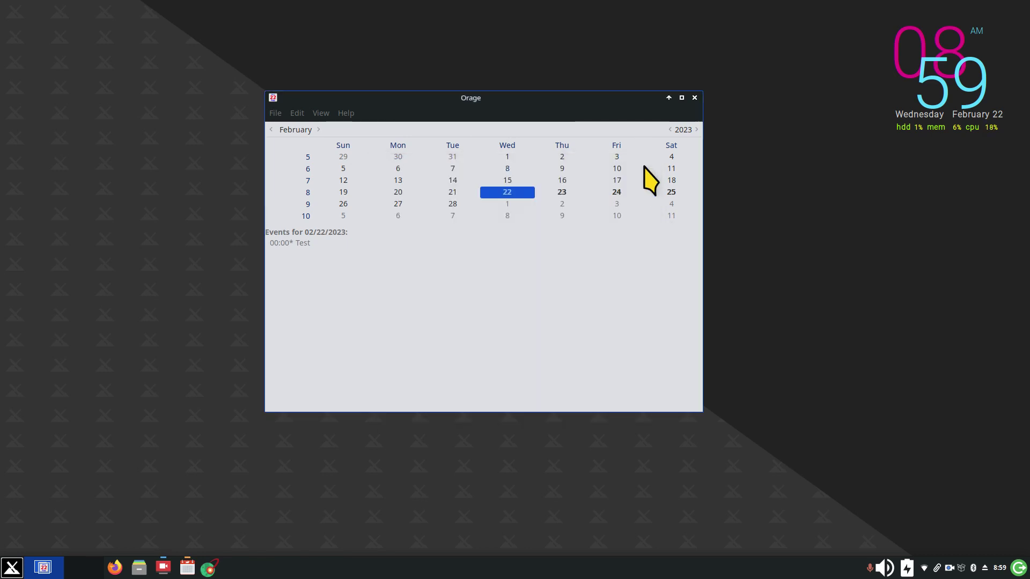
pyautogui.click(695, 97)
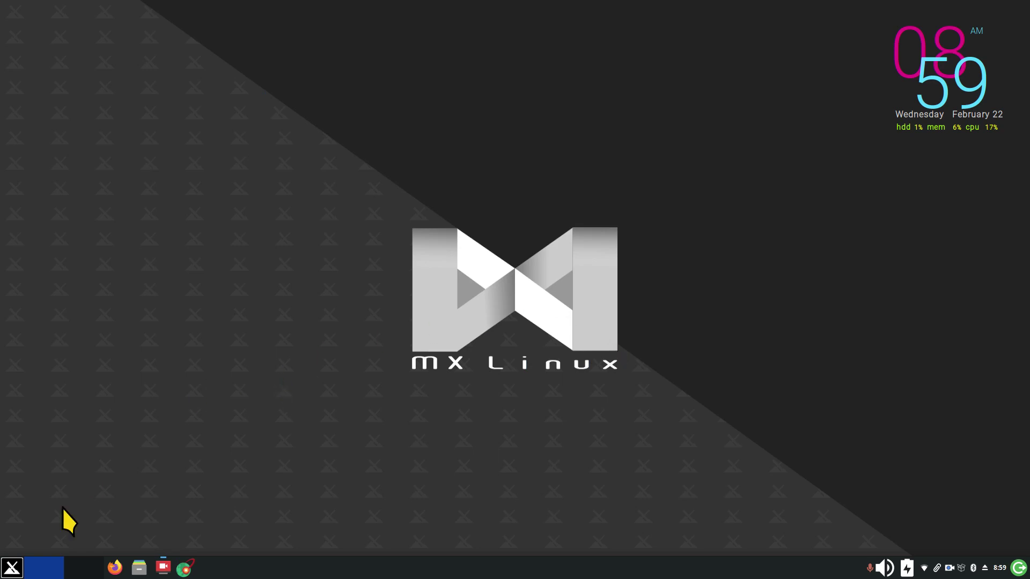
# Step: Launch KOrganizer from the applications menu, widen its window, and maximize it
pyautogui.click(9, 569)
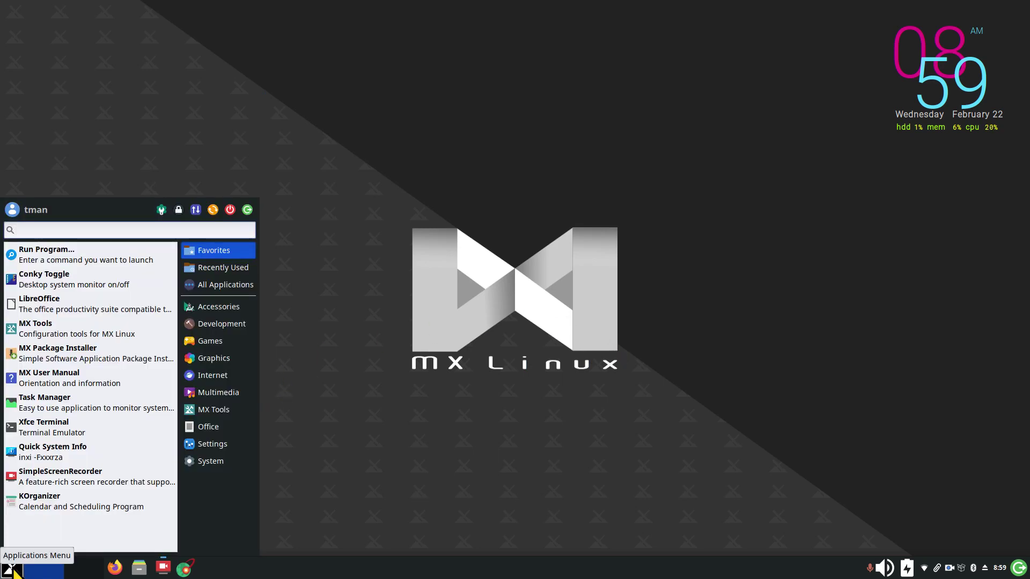
pyautogui.click(80, 510)
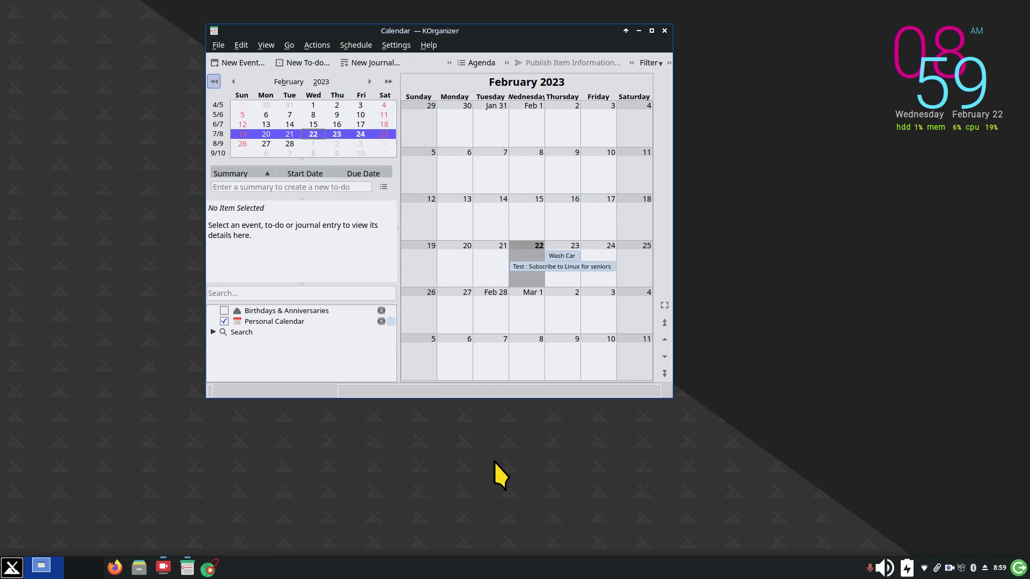
pyautogui.rightClick(594, 26)
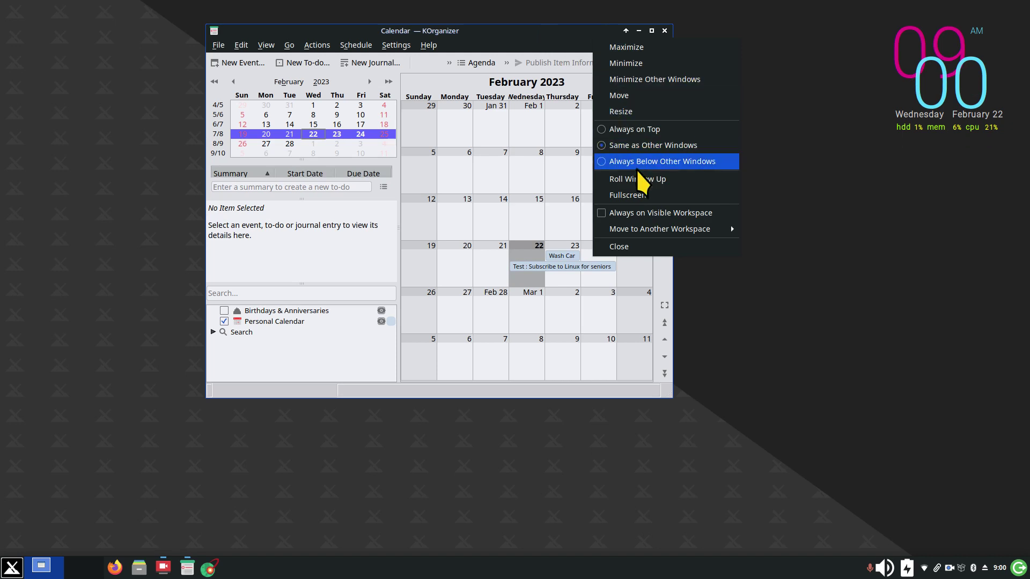
pyautogui.click(600, 112)
pyautogui.moveTo(665, 387); pyautogui.dragTo(664, 462)
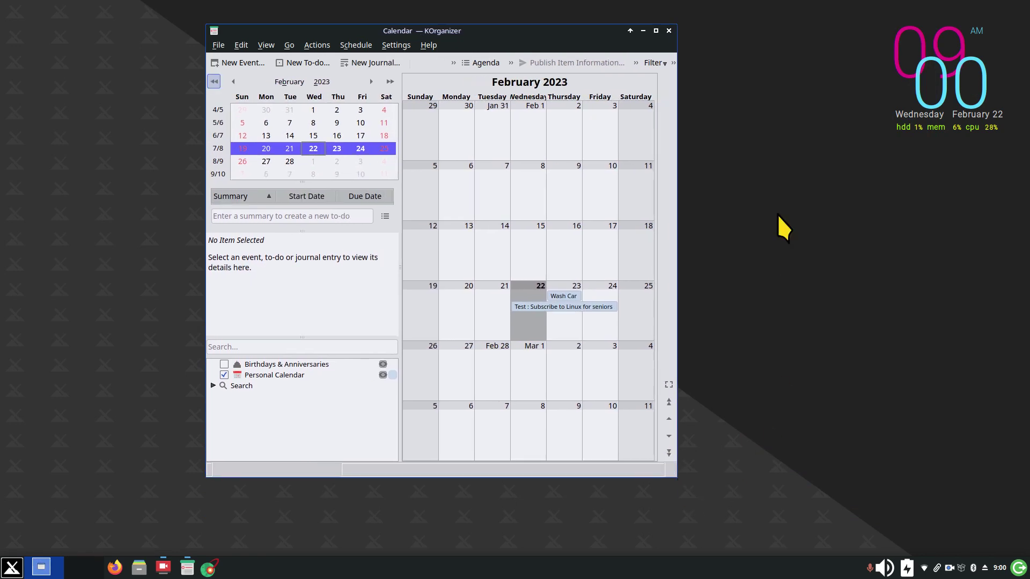
pyautogui.click(656, 30)
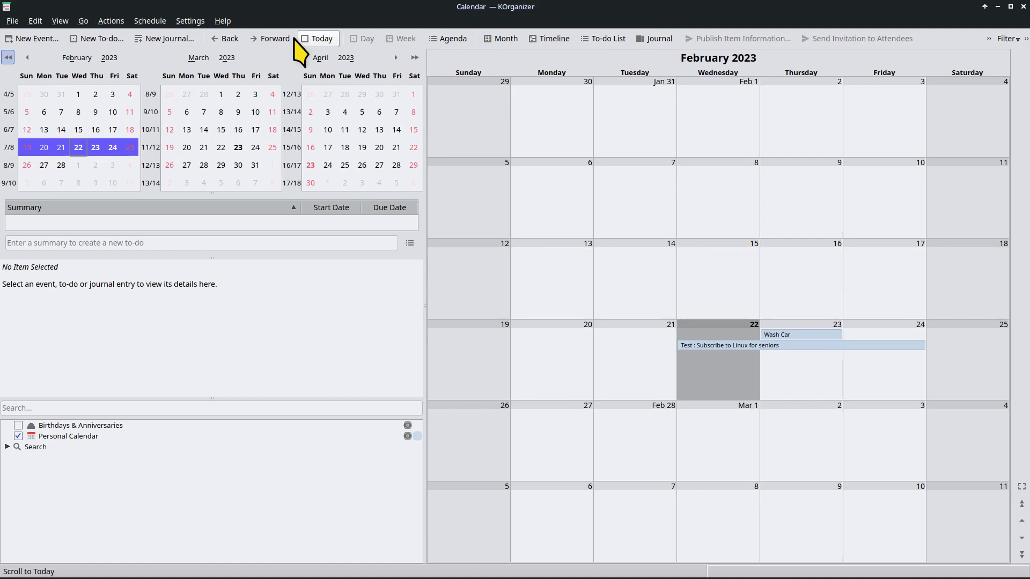
# Step: View the About KDE information, close it, and restore the window size
pyautogui.click(223, 22)
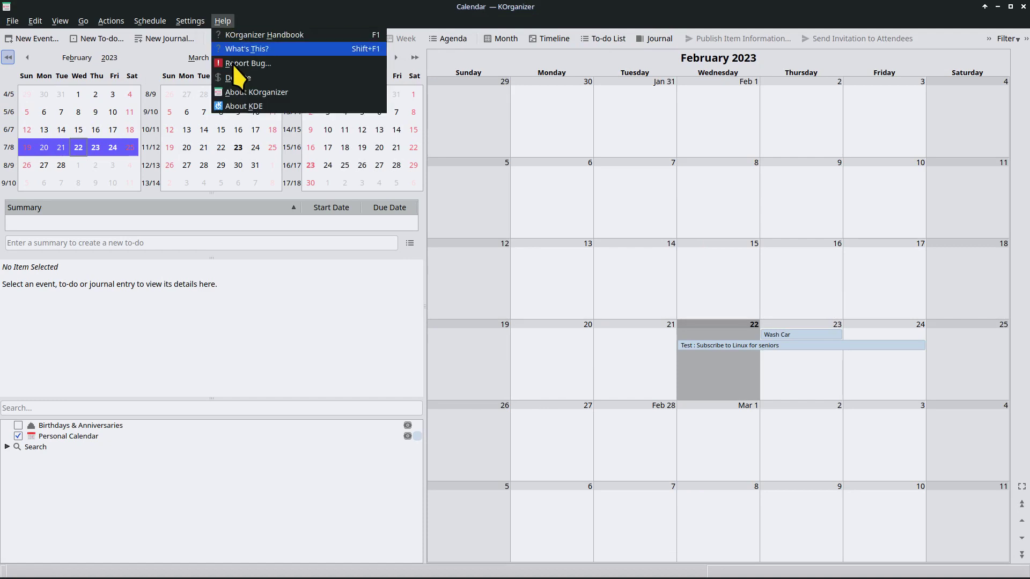
pyautogui.click(246, 107)
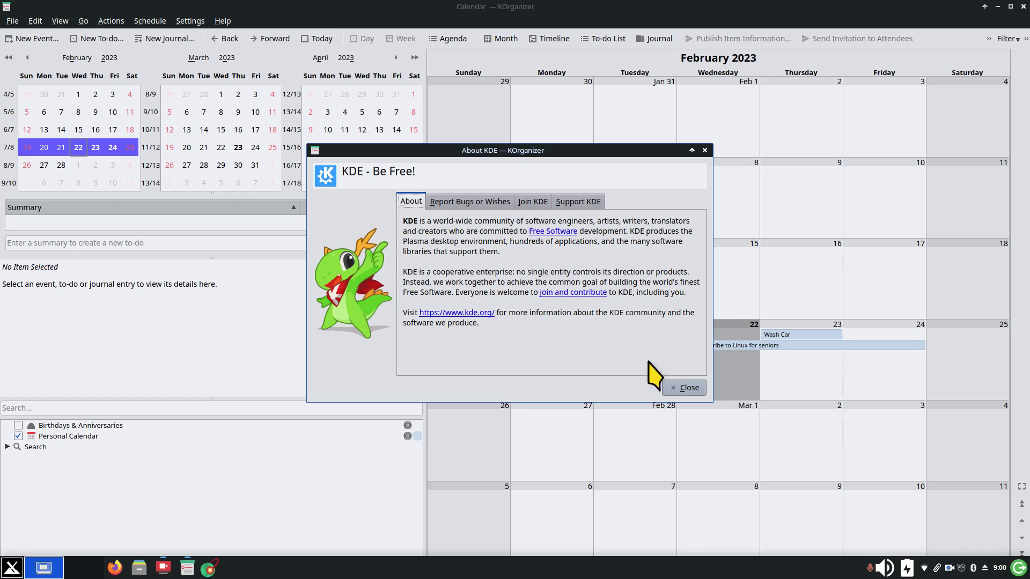
pyautogui.click(680, 388)
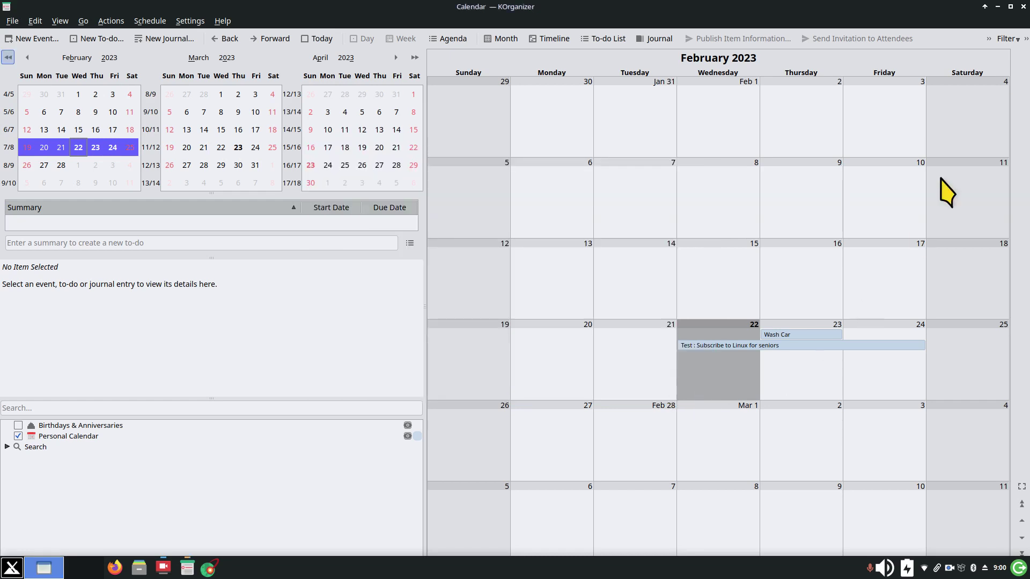
pyautogui.click(1013, 7)
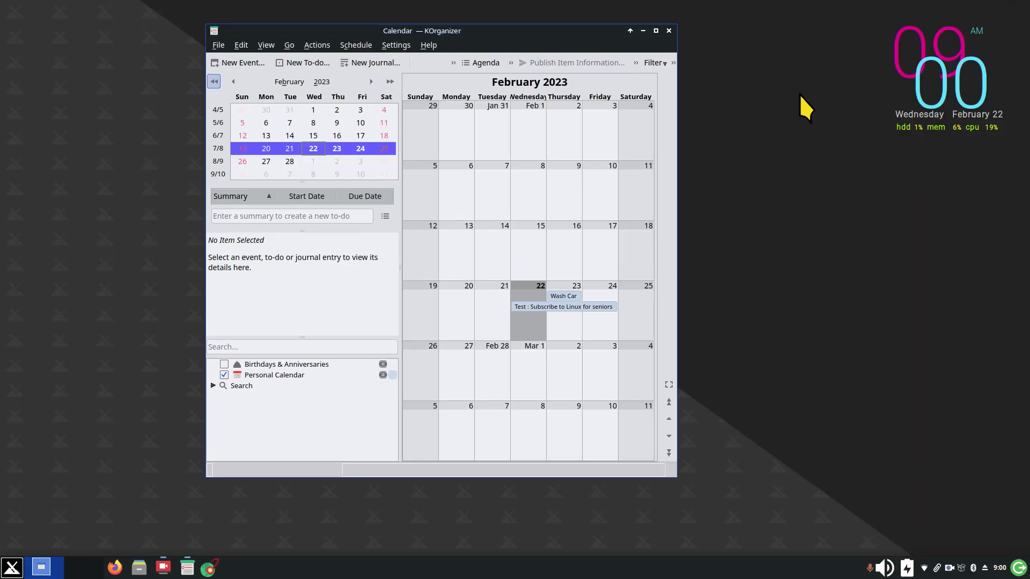
# Step: Nudge the window right, dismiss the feedback notice, and view the Test and Wash Car event details
pyautogui.moveTo(517, 38); pyautogui.dragTo(582, 41)
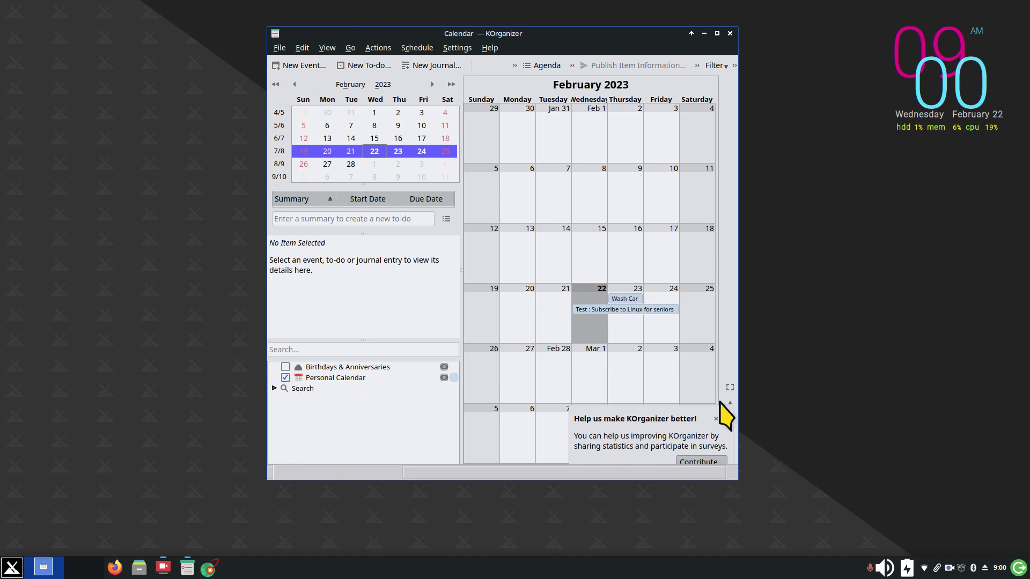
pyautogui.click(717, 418)
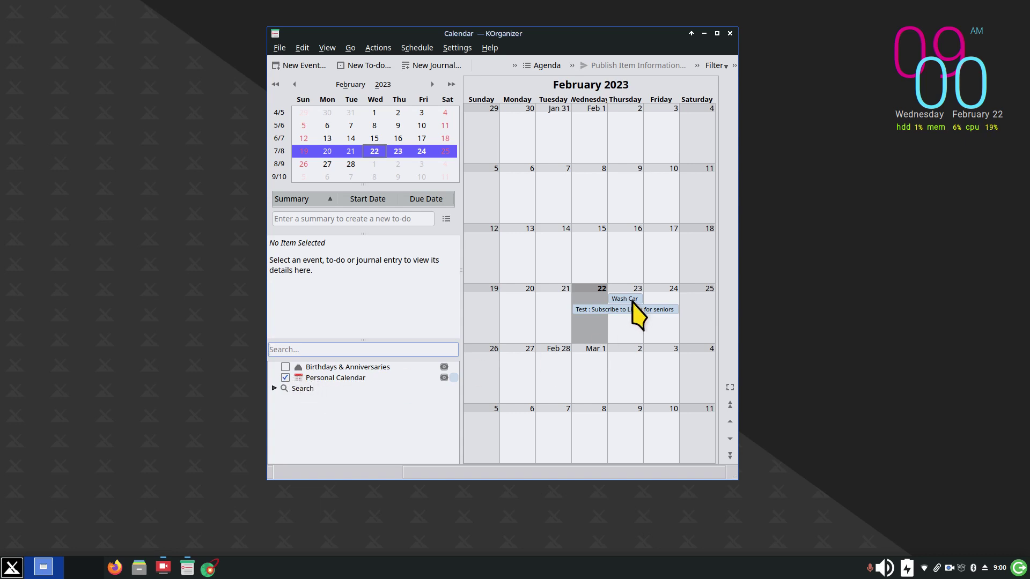
pyautogui.moveTo(584, 311)
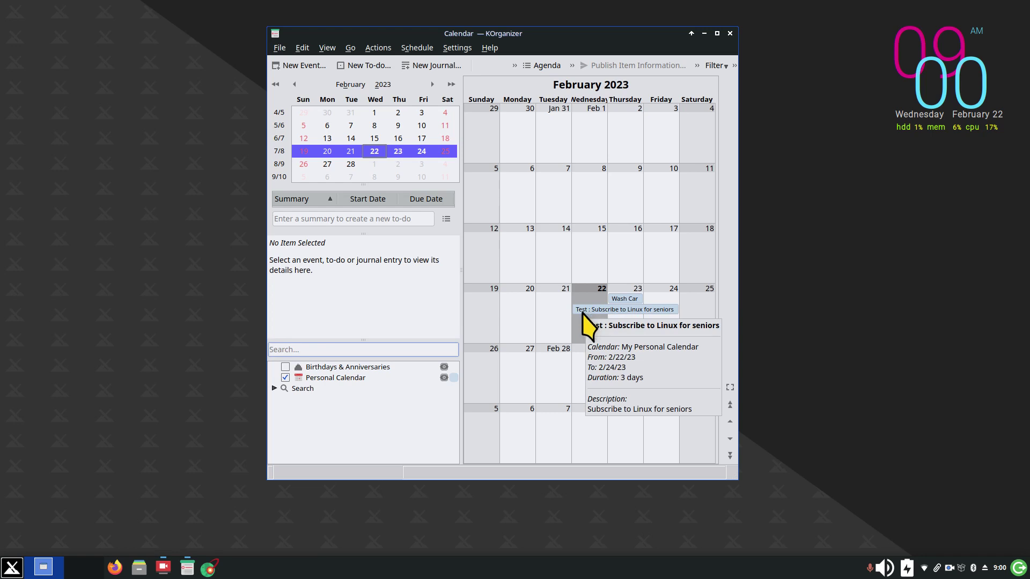
pyautogui.moveTo(623, 302)
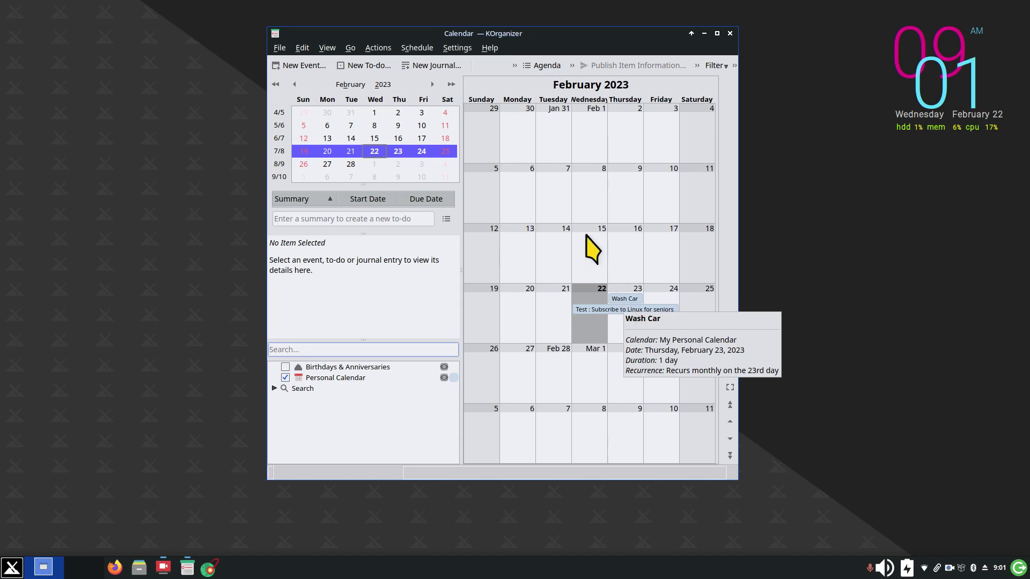
# Step: Browse the month view forward to April, then settle on March 2023
pyautogui.click(432, 85)
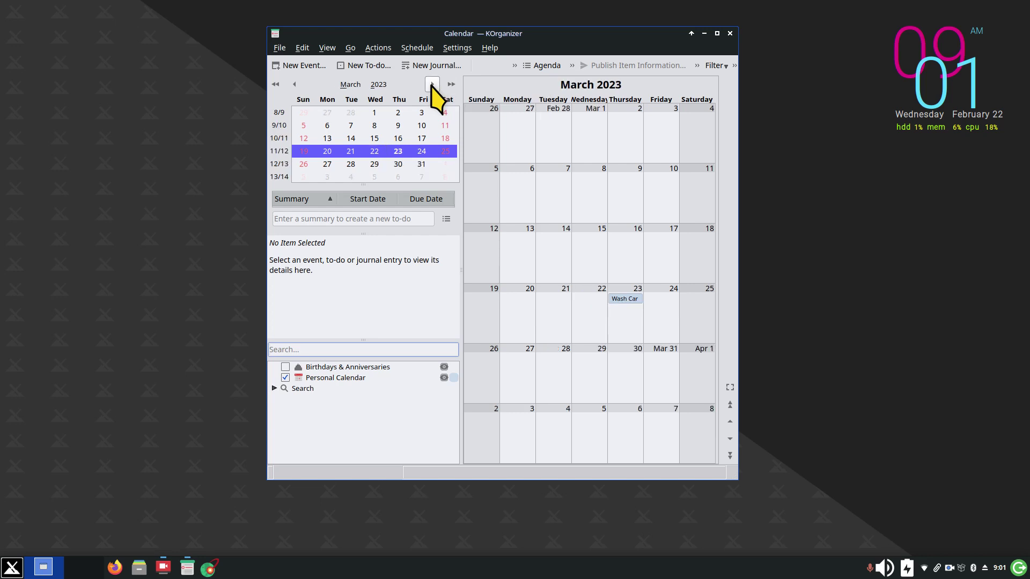
pyautogui.click(432, 85)
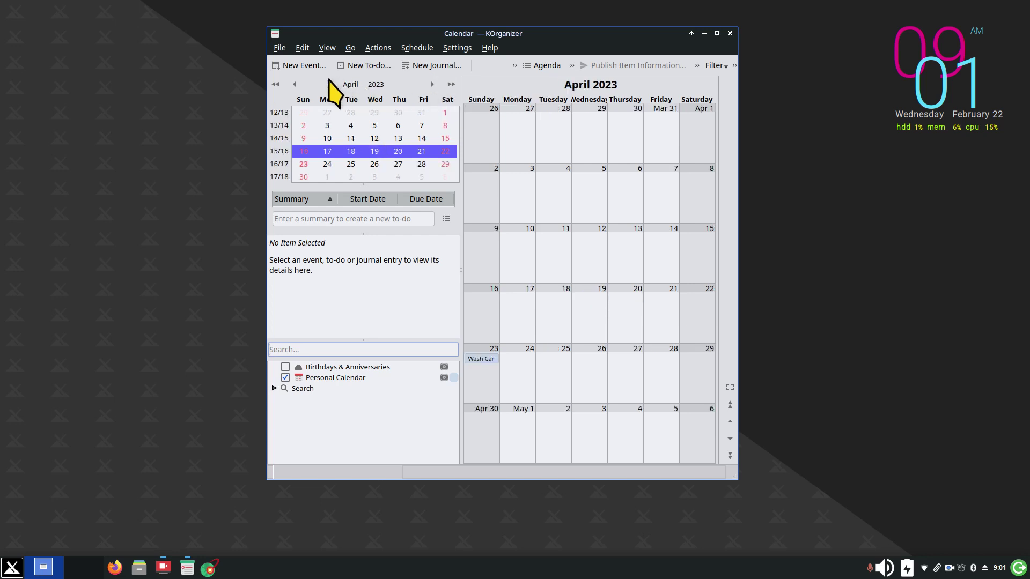
pyautogui.click(294, 84)
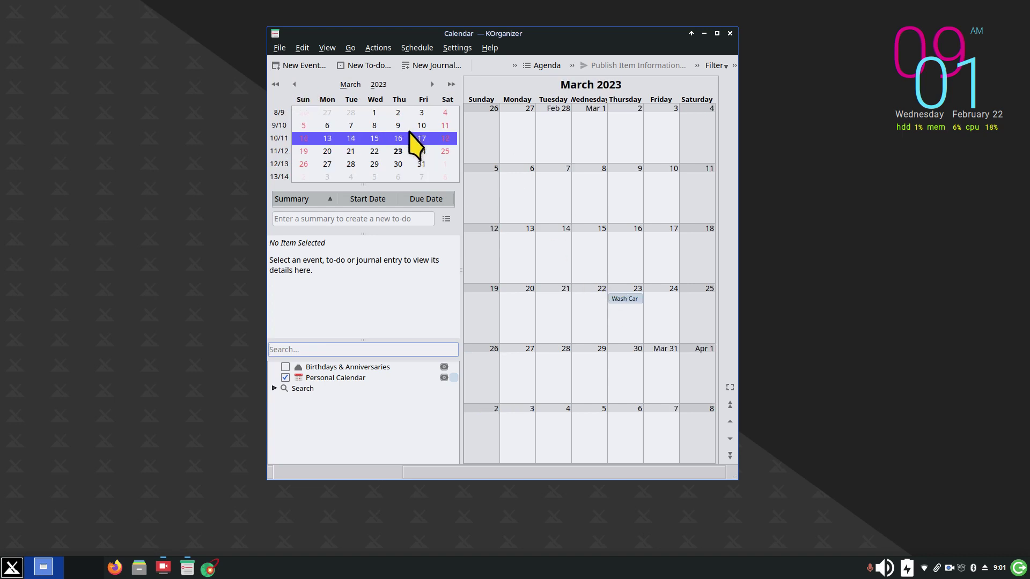
pyautogui.rightClick(643, 36)
# Step: Widen the KOrganizer window and shift it slightly left
pyautogui.click(681, 120)
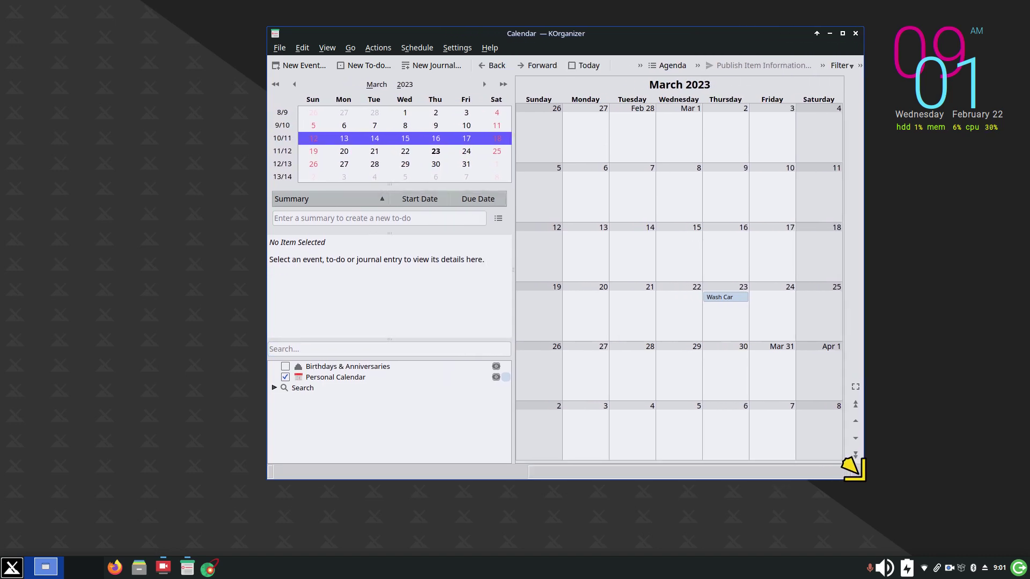
pyautogui.click(865, 471)
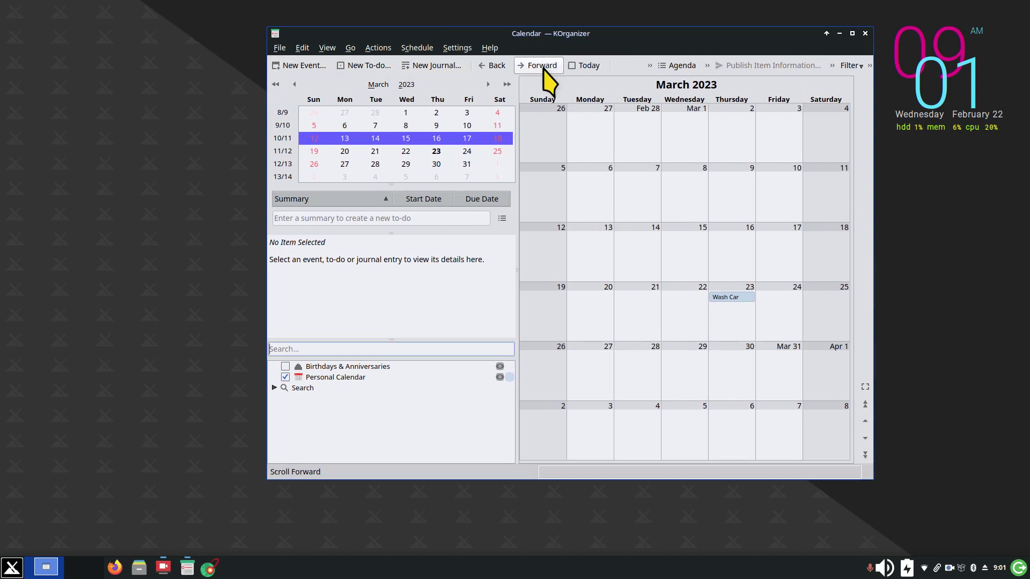
pyautogui.moveTo(657, 41); pyautogui.dragTo(585, 40)
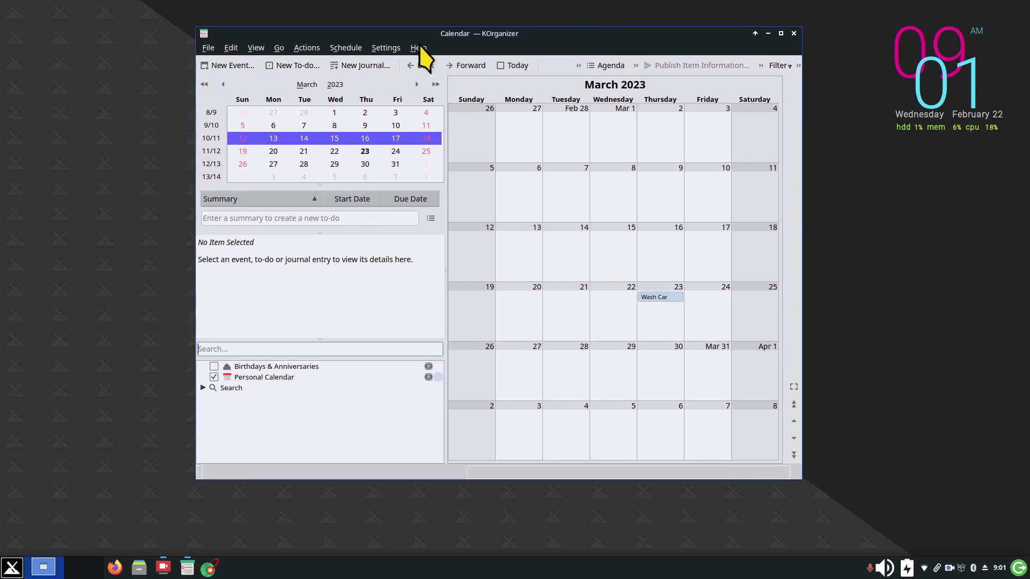
# Step: Look through the View, Actions, Help and Settings menus without changing anything
pyautogui.click(263, 48)
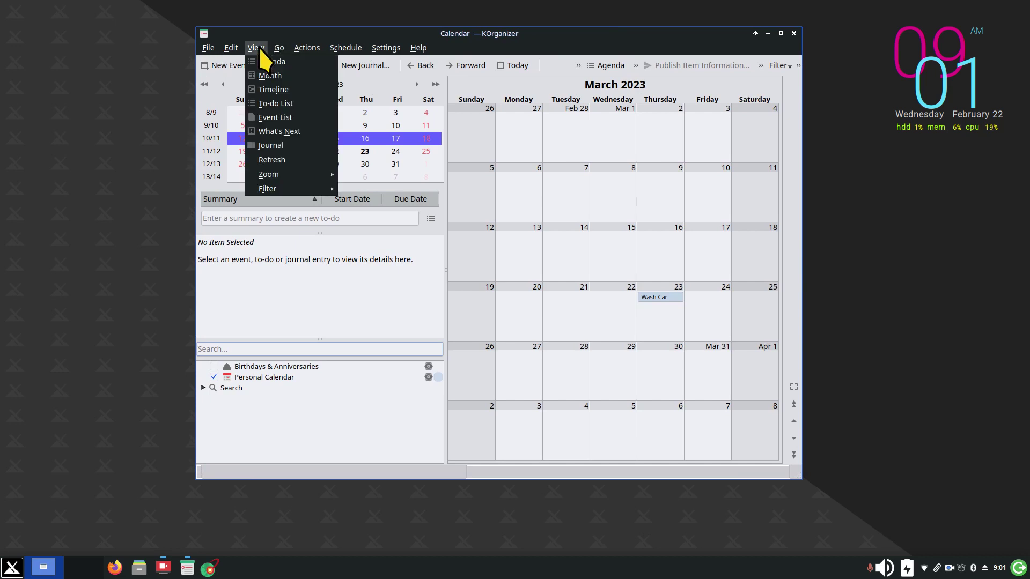
pyautogui.moveTo(321, 53)
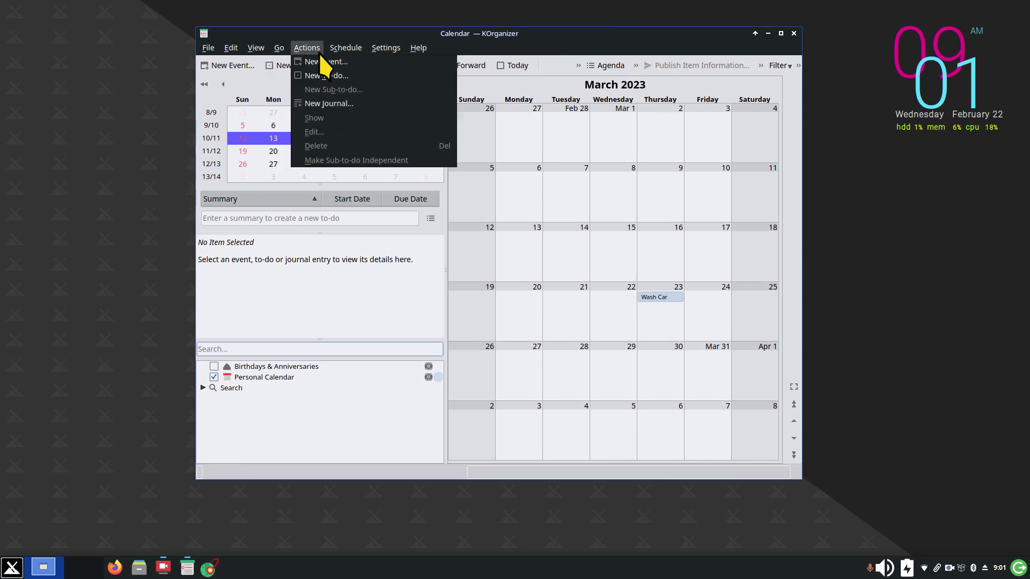
pyautogui.moveTo(415, 48)
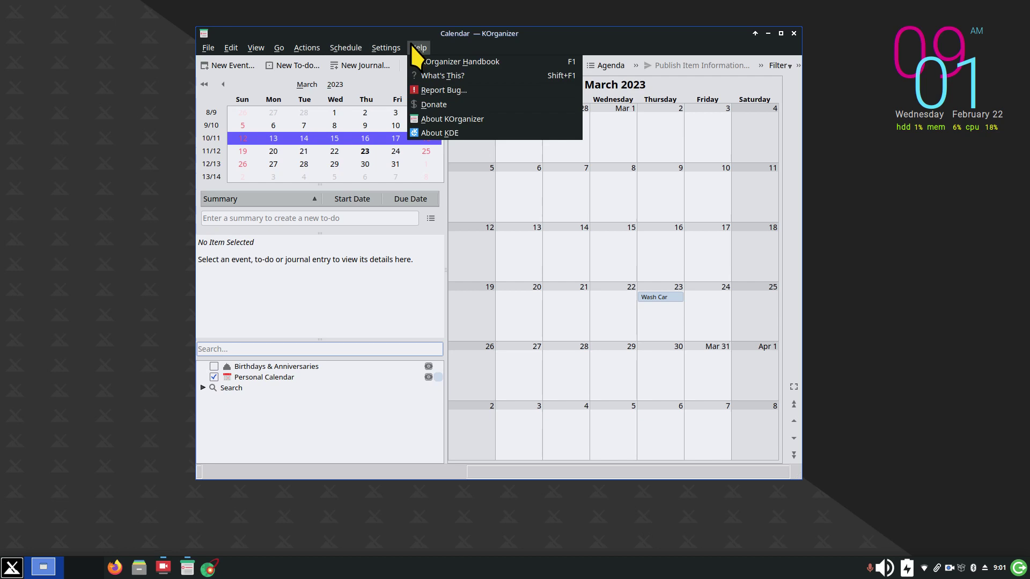
pyautogui.moveTo(382, 43)
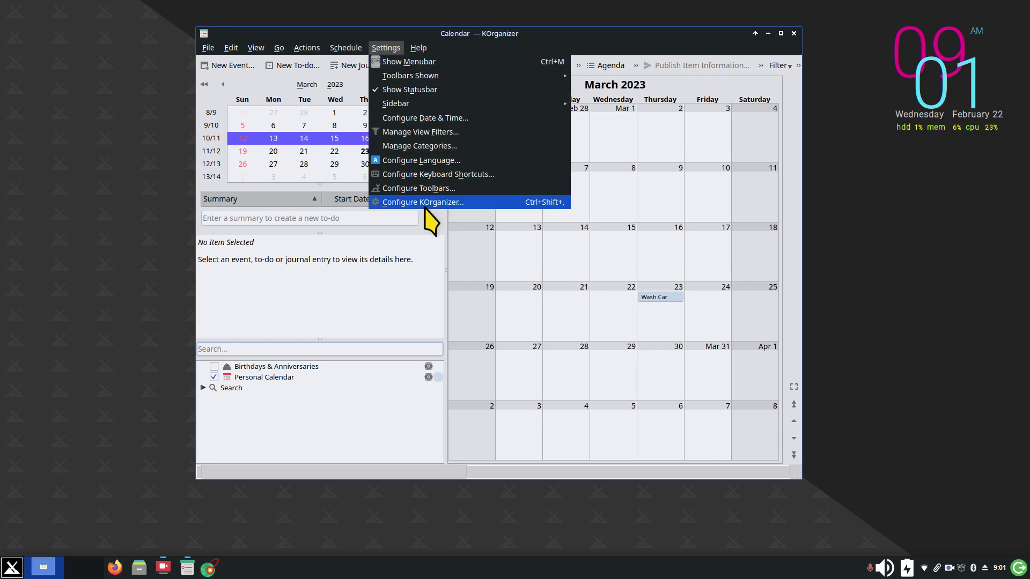
pyautogui.click(691, 55)
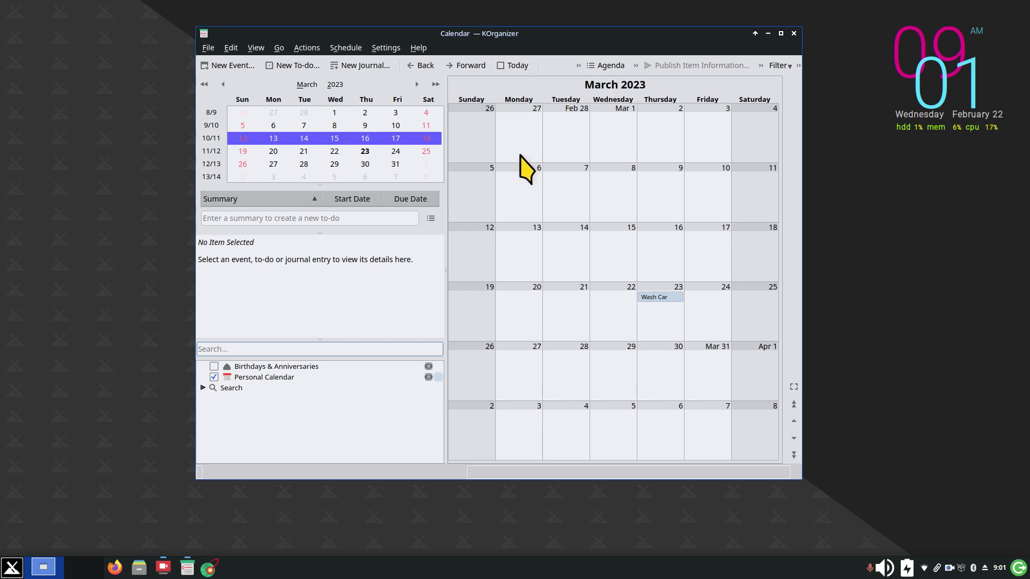
# Step: Advance to May 2023, jump back to today in February, and select March 1
pyautogui.click(417, 84)
pyautogui.click(417, 85)
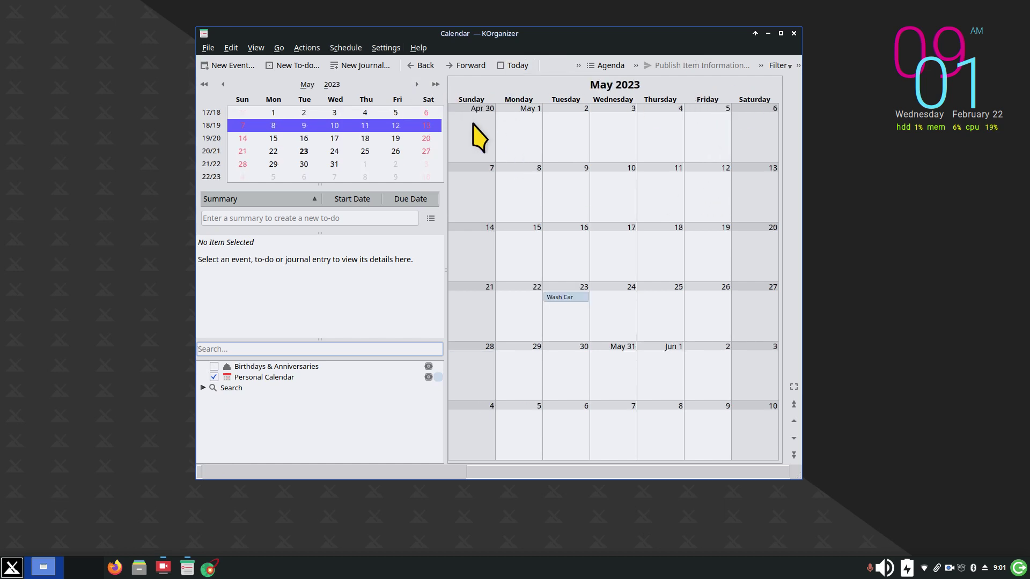
pyautogui.click(509, 65)
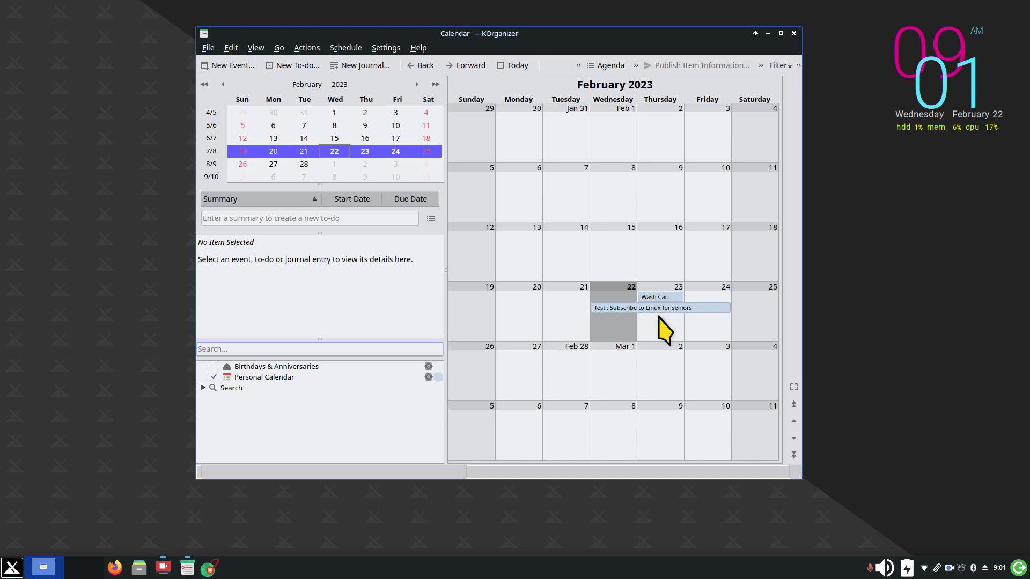
pyautogui.click(609, 362)
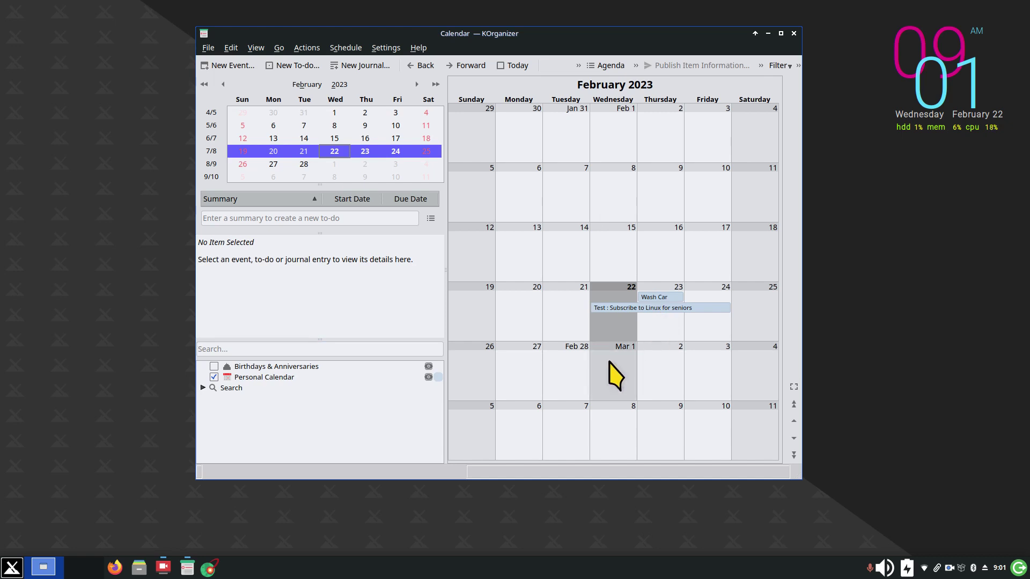
# Step: Start a new event on March 1 titled 'Pay Rent or House Payment'
pyautogui.doubleClick(609, 362)
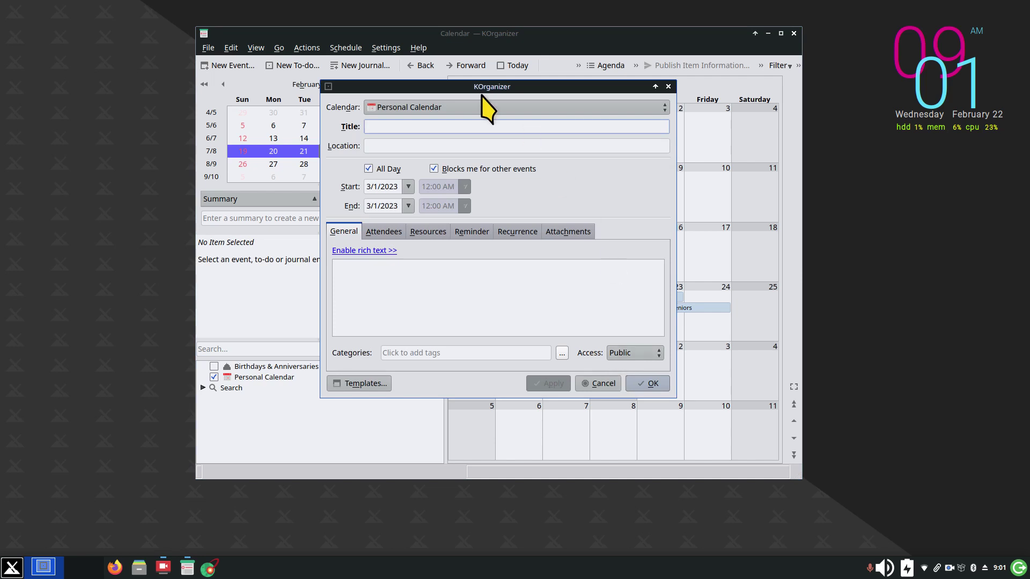
pyautogui.moveTo(483, 86); pyautogui.dragTo(604, 85)
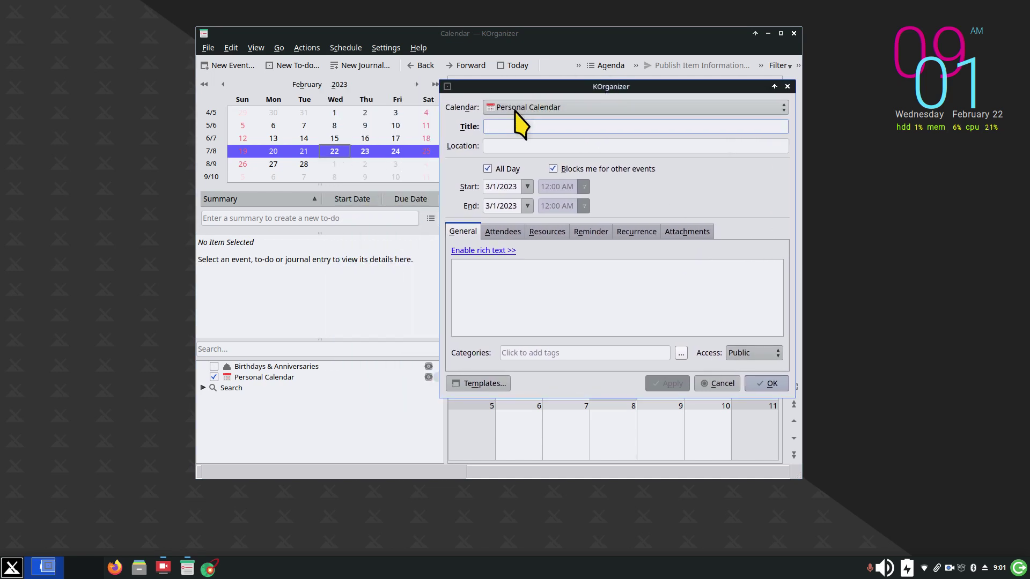
pyautogui.click(524, 126)
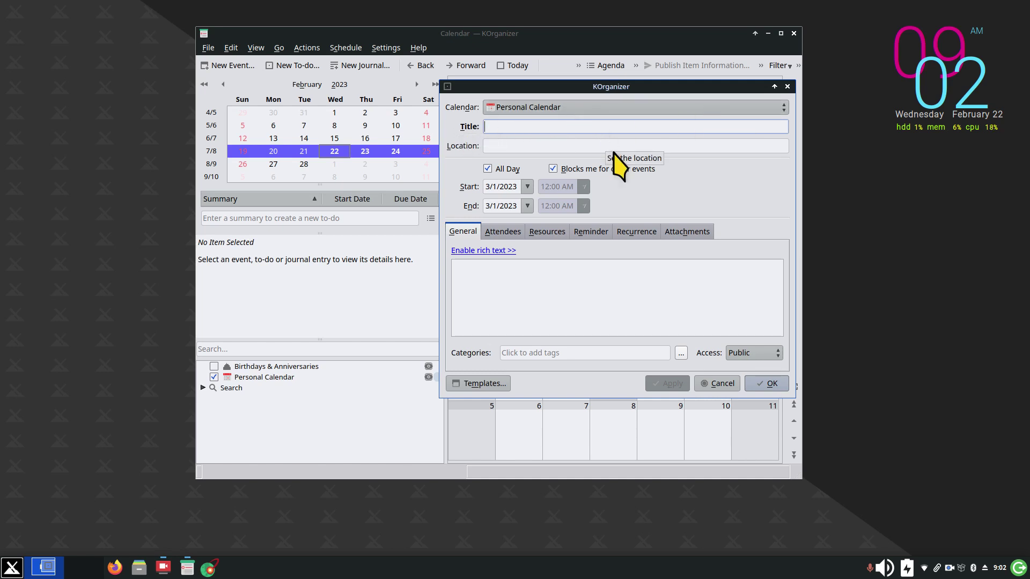
pyautogui.write('Pay Rent or House Payment')
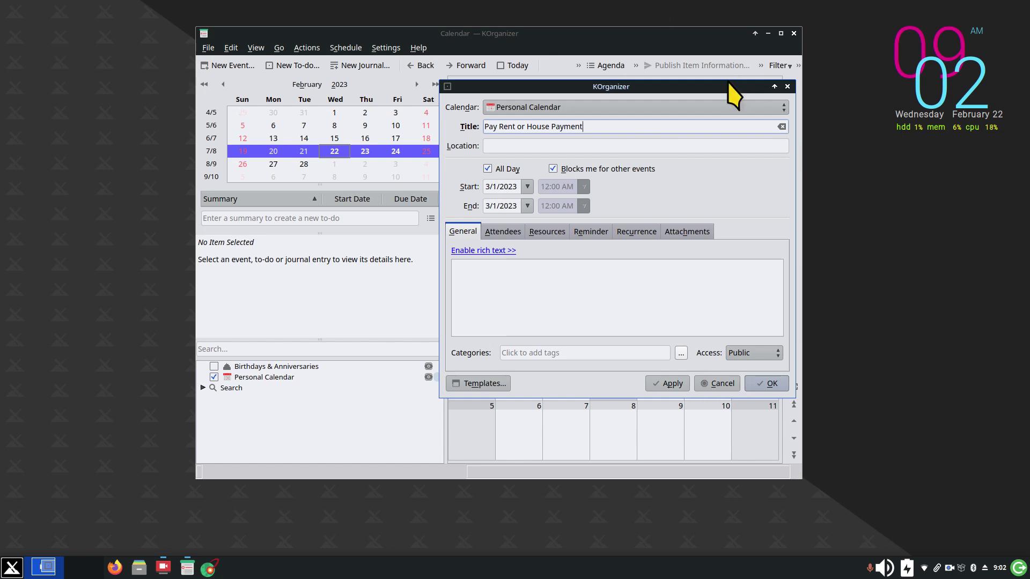
# Step: Set the event to repeat monthly and save it to the calendar
pyautogui.moveTo(697, 90); pyautogui.dragTo(417, 85)
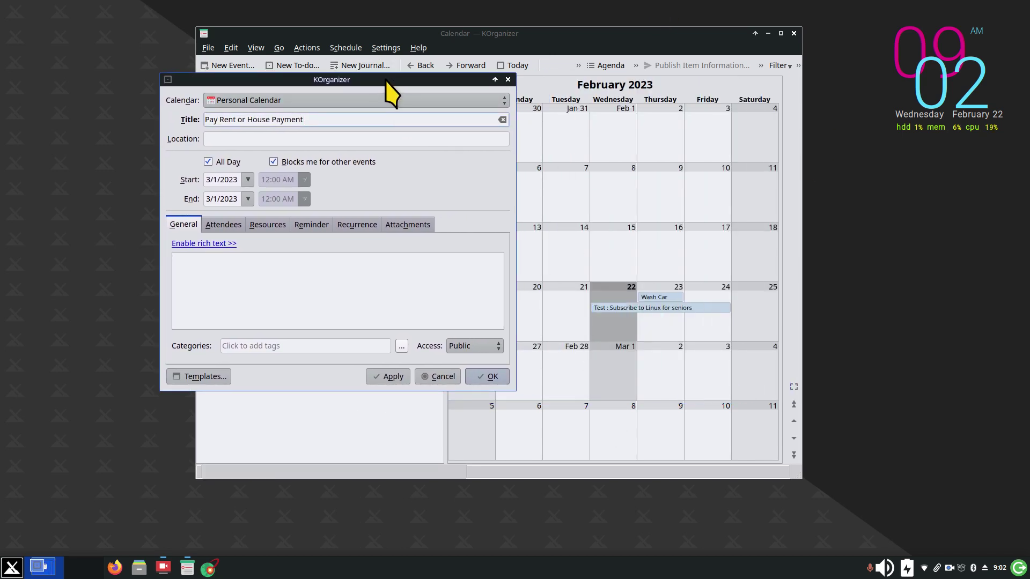
pyautogui.moveTo(385, 79); pyautogui.dragTo(423, 53)
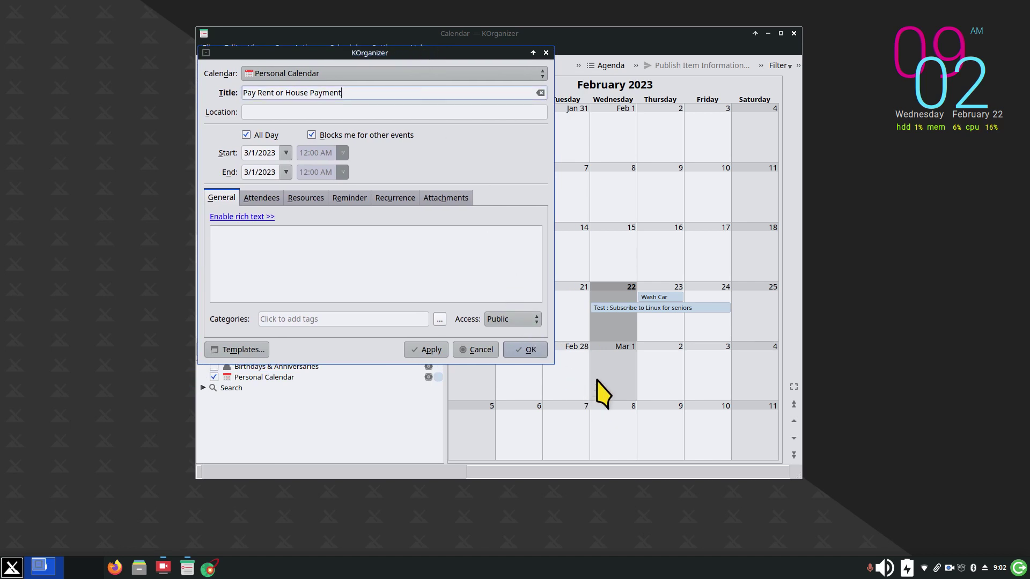
pyautogui.click(395, 201)
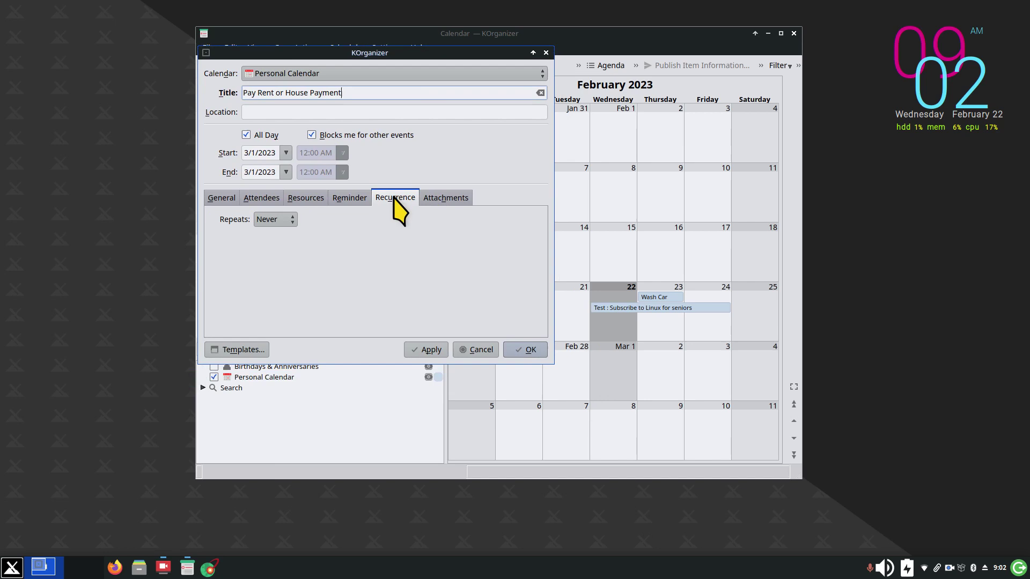
pyautogui.click(294, 220)
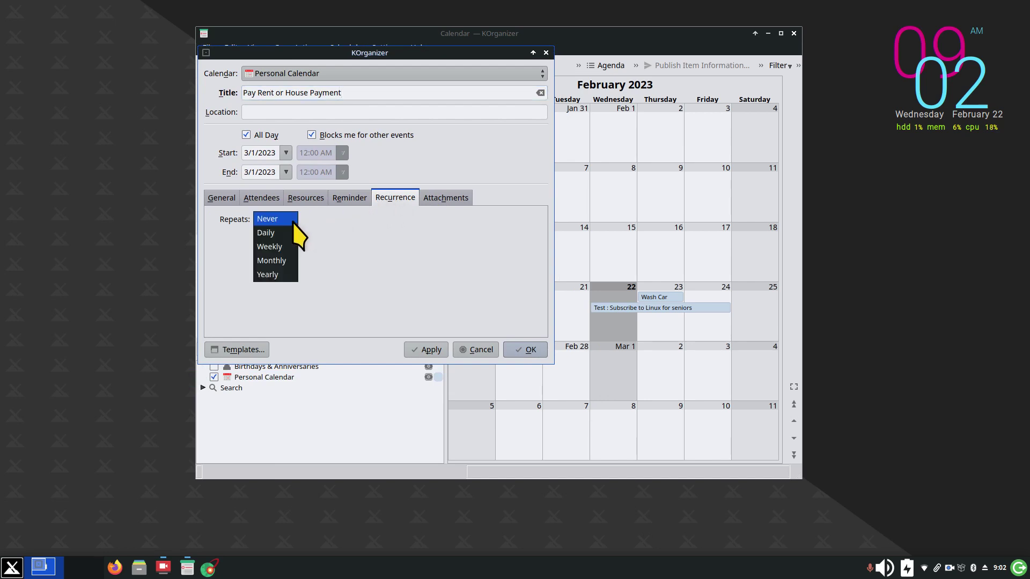
pyautogui.click(285, 264)
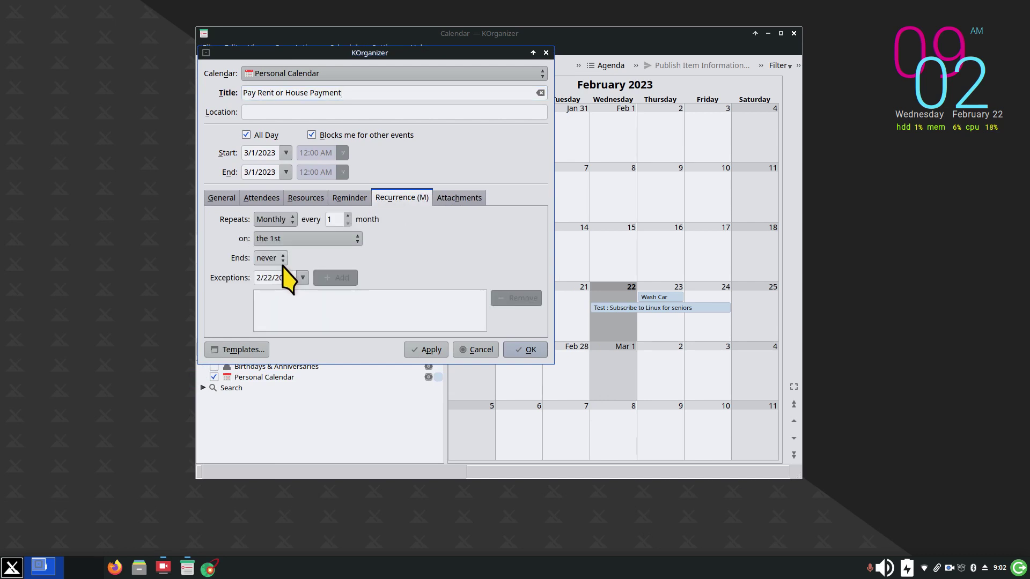
pyautogui.click(521, 351)
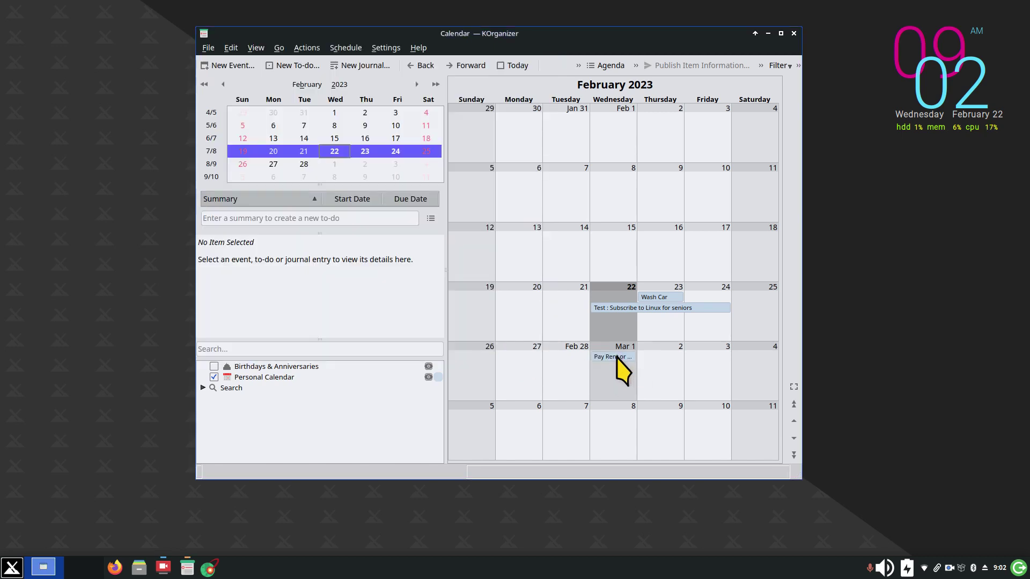
pyautogui.moveTo(617, 358)
pyautogui.click(417, 85)
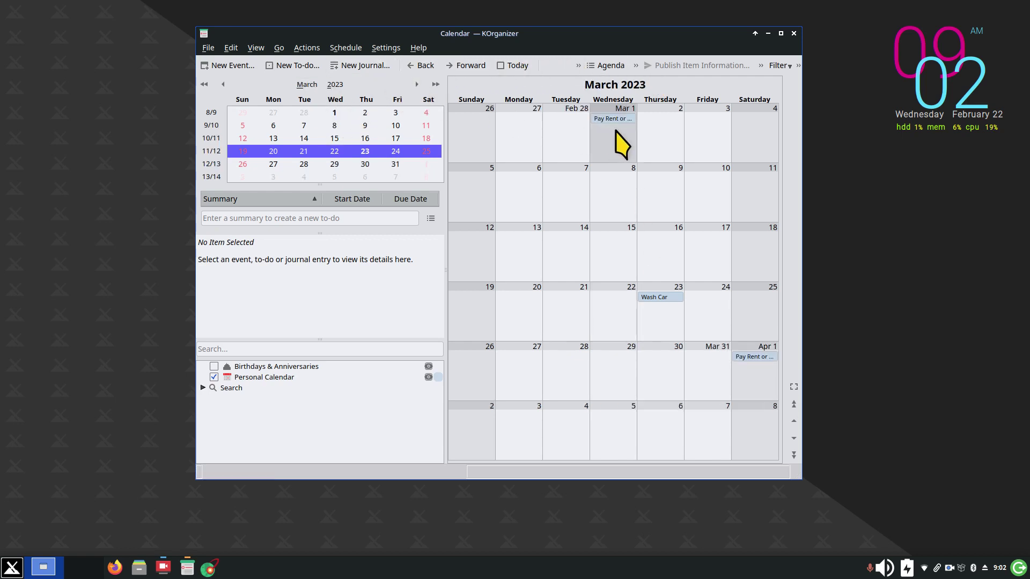
pyautogui.click(416, 84)
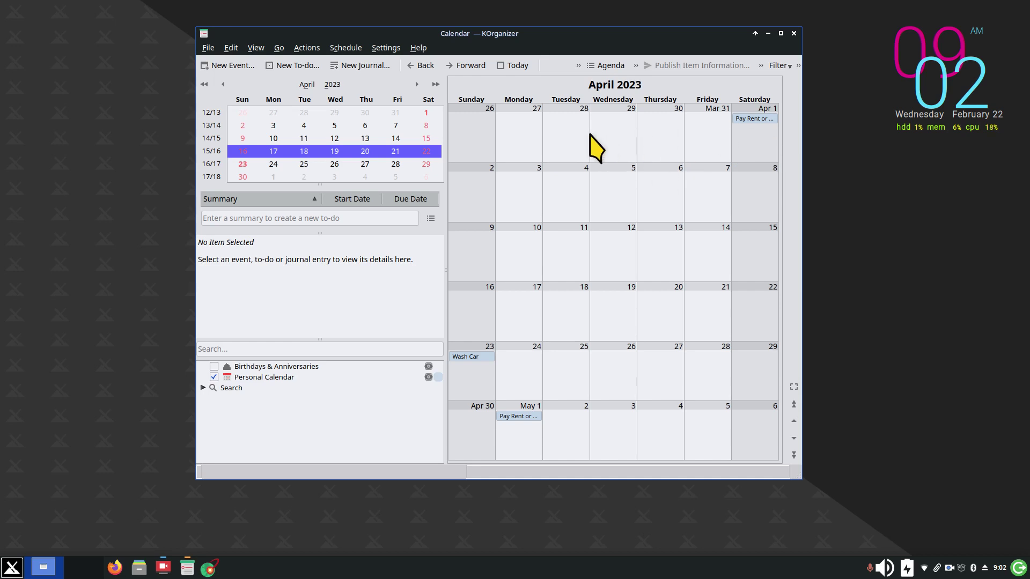
pyautogui.click(516, 65)
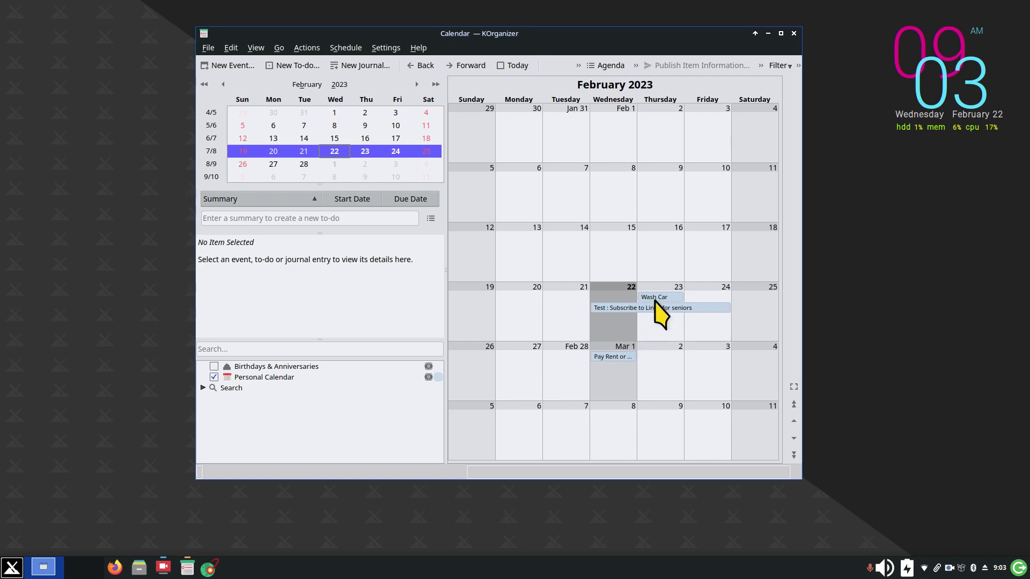
pyautogui.moveTo(655, 301)
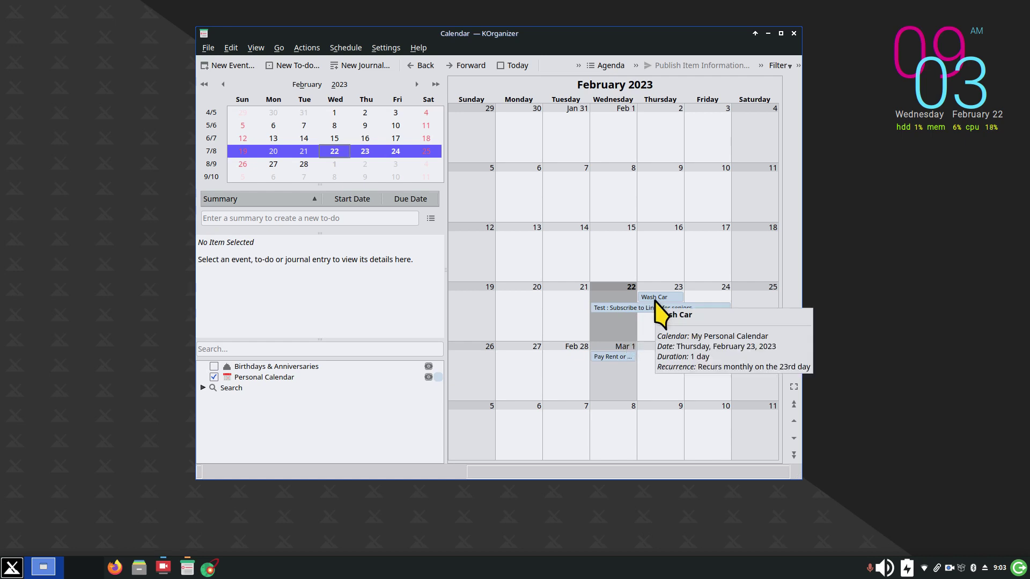
pyautogui.doubleClick(610, 323)
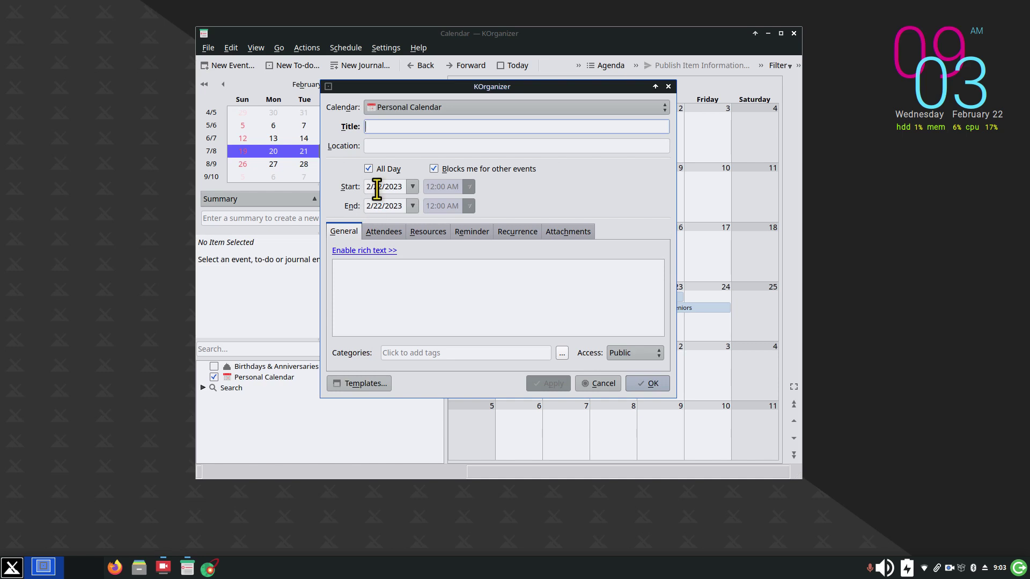
pyautogui.click(368, 169)
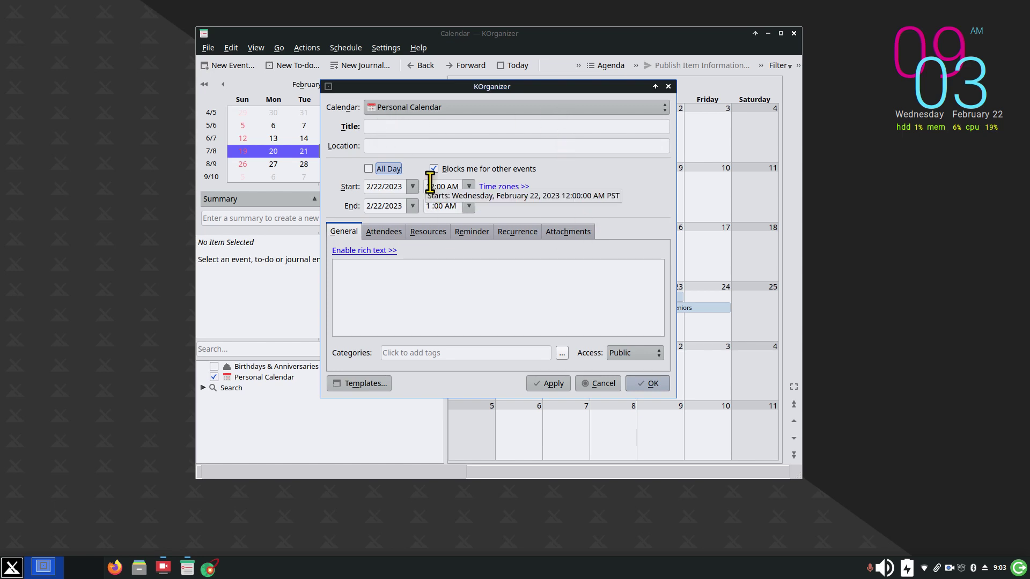
pyautogui.click(380, 232)
pyautogui.click(429, 232)
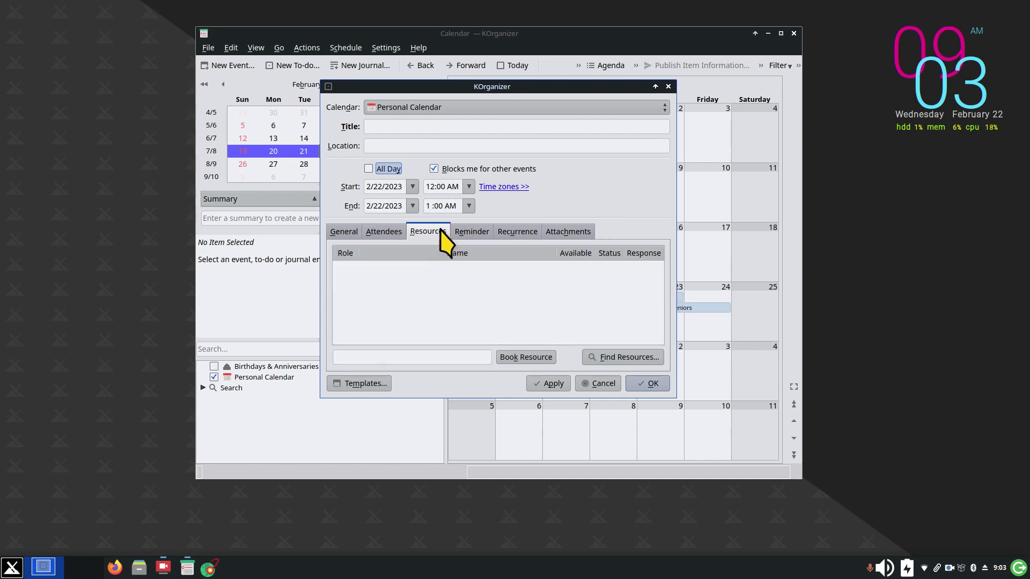
pyautogui.click(462, 233)
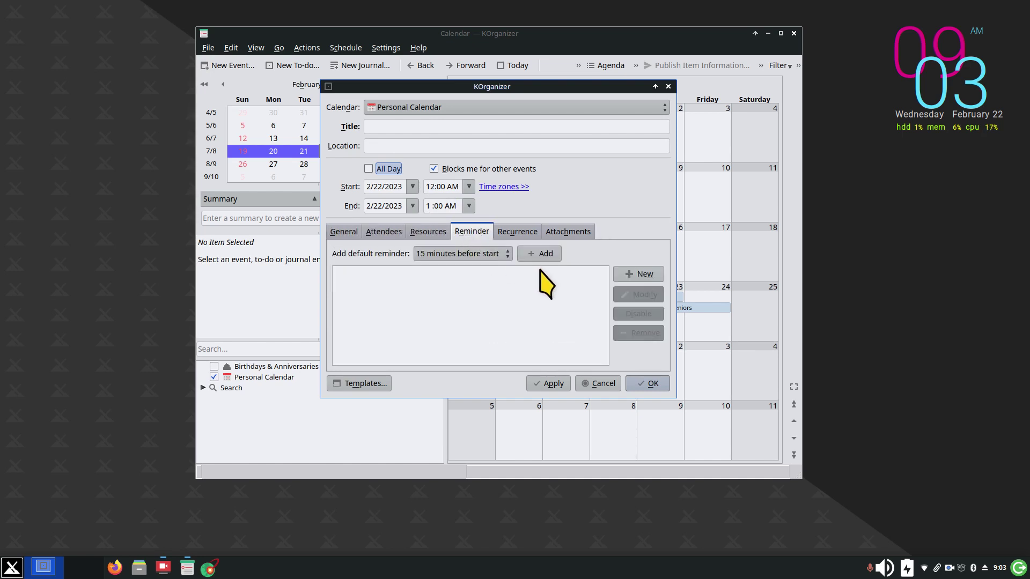
pyautogui.click(523, 234)
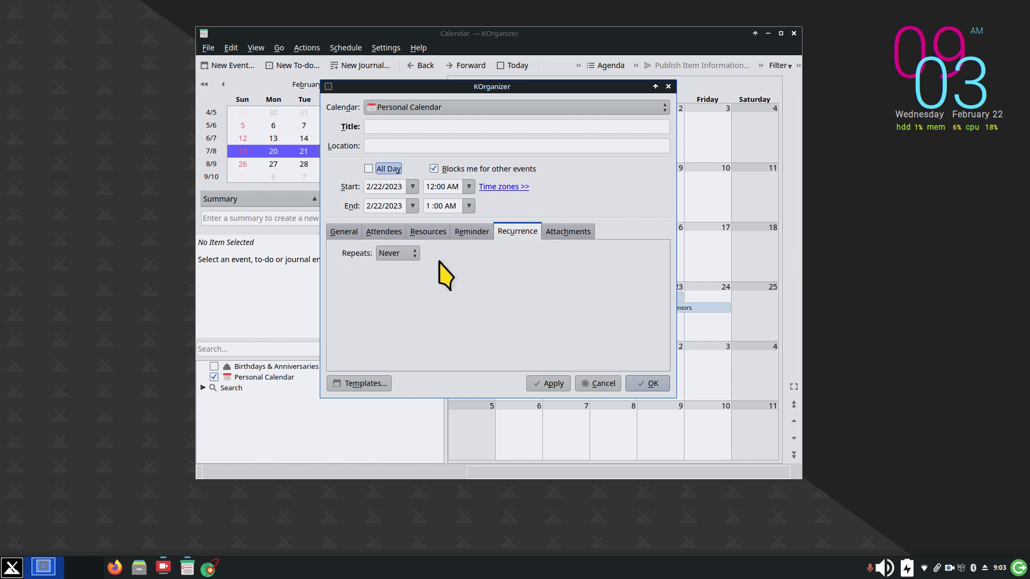
pyautogui.click(415, 254)
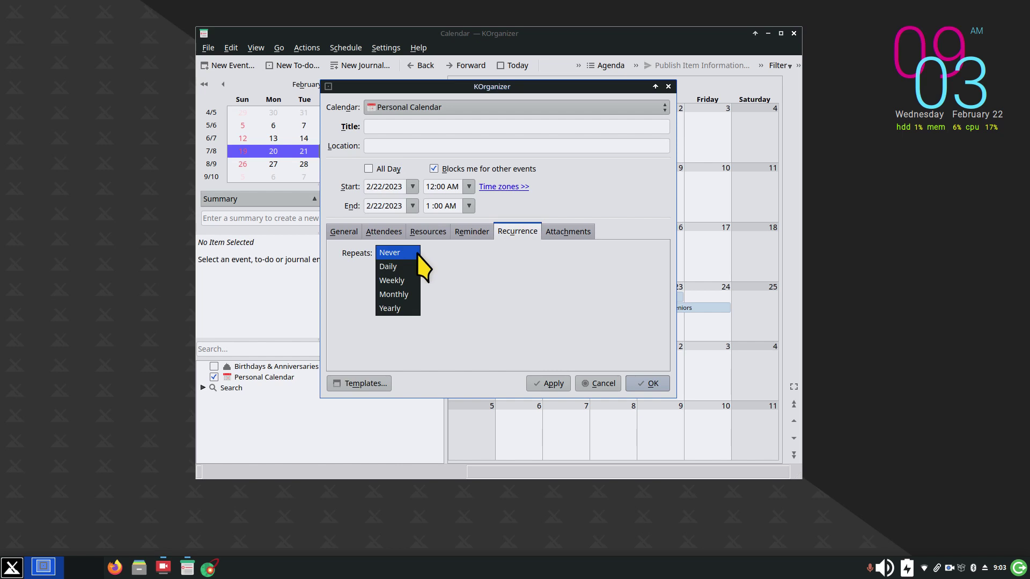
pyautogui.click(596, 282)
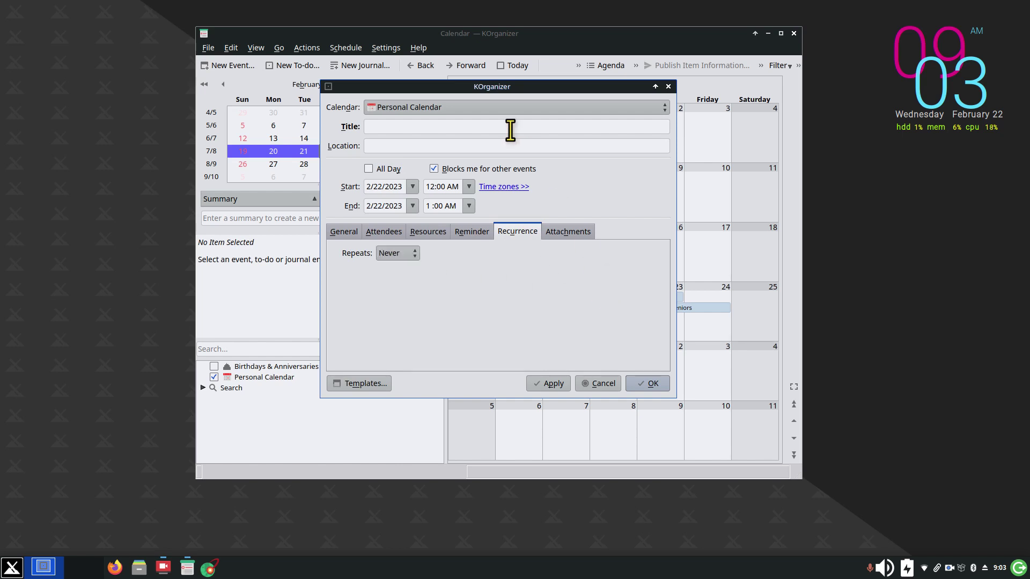
pyautogui.click(668, 86)
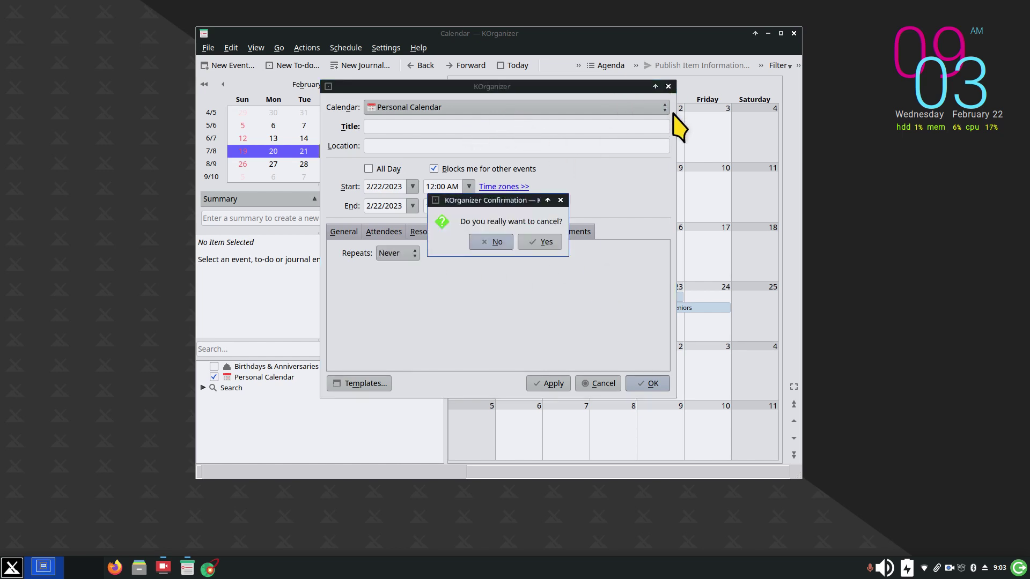
pyautogui.click(492, 241)
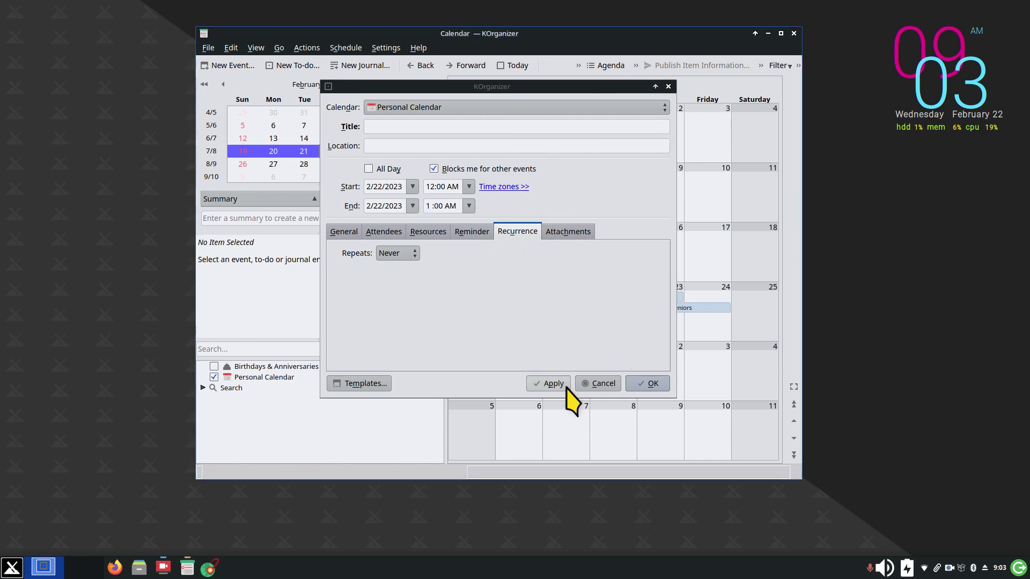
pyautogui.click(601, 383)
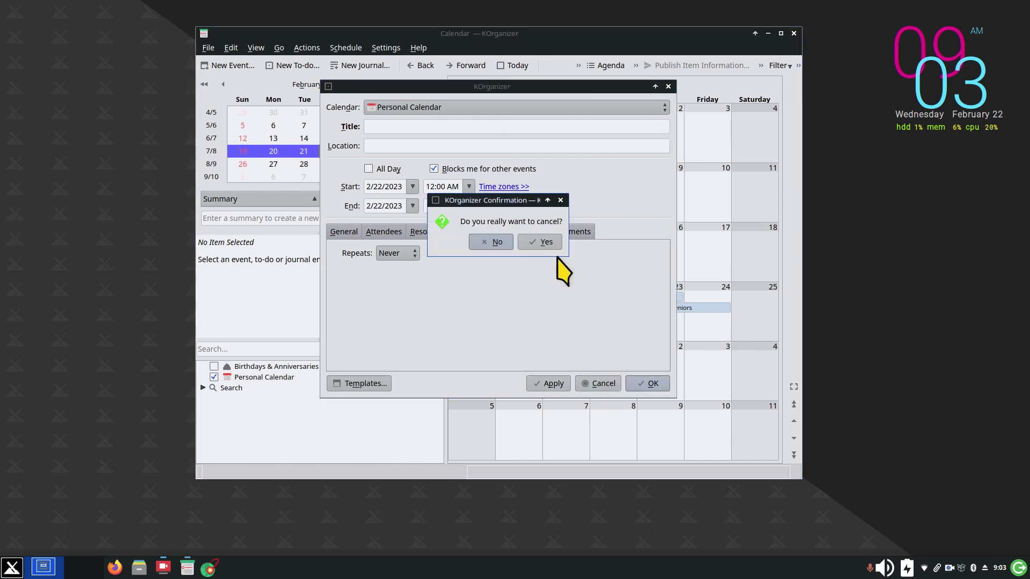
pyautogui.click(546, 242)
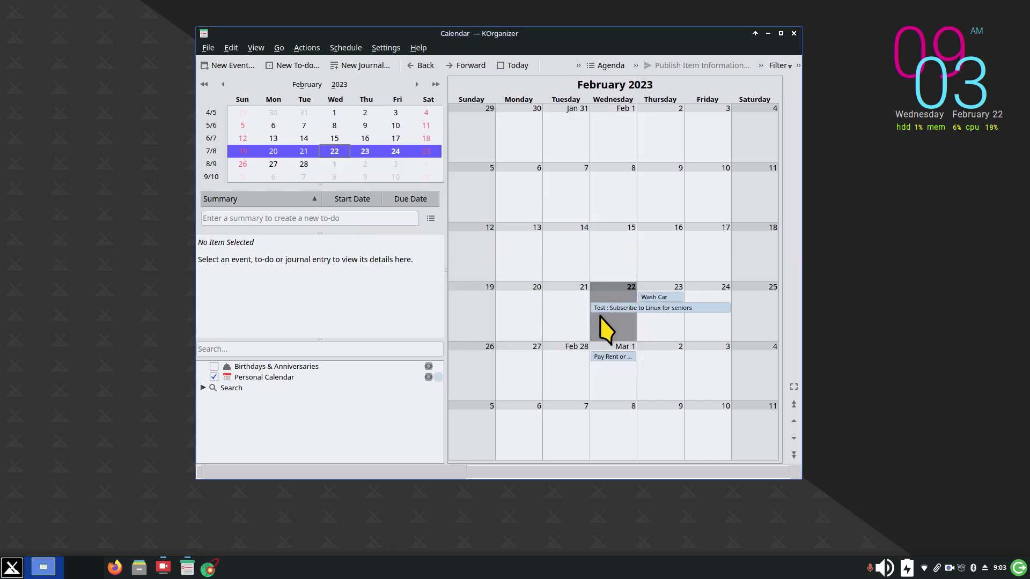
# Step: Draft an all-day birthday event on February 14 that repeats yearly
pyautogui.click(561, 239)
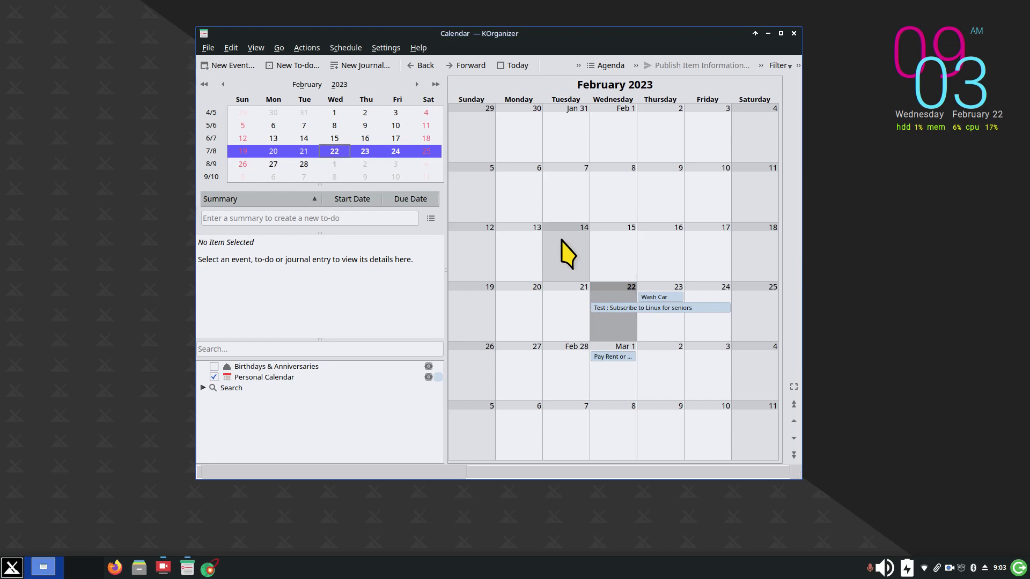
pyautogui.doubleClick(562, 241)
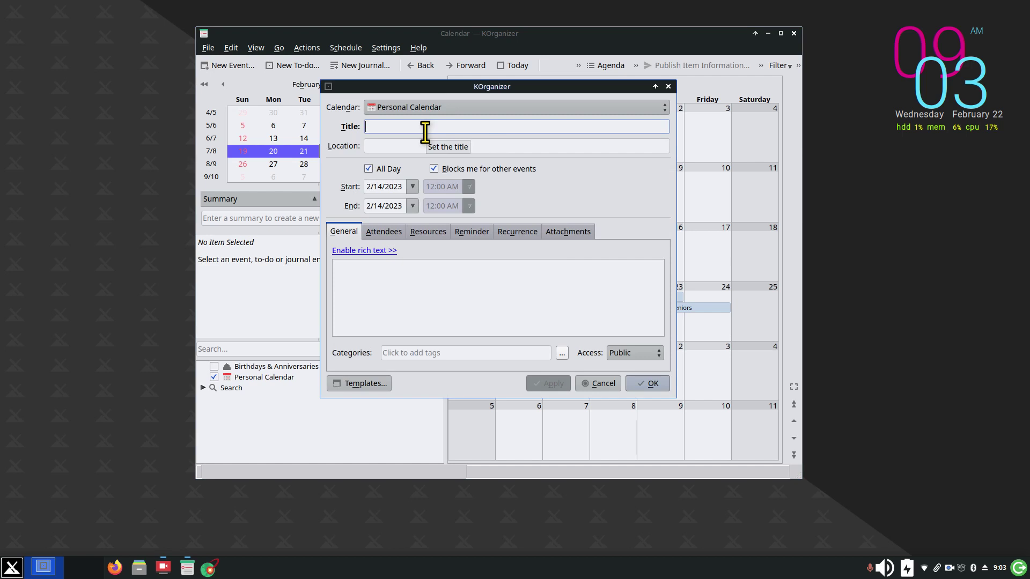
pyautogui.write('B')
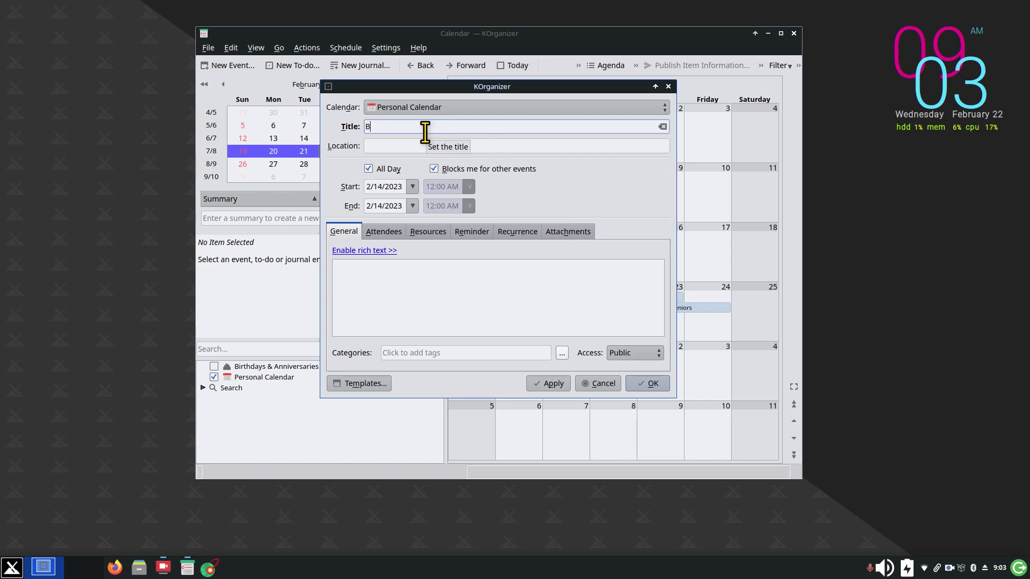
pyautogui.write('ob Birthday')
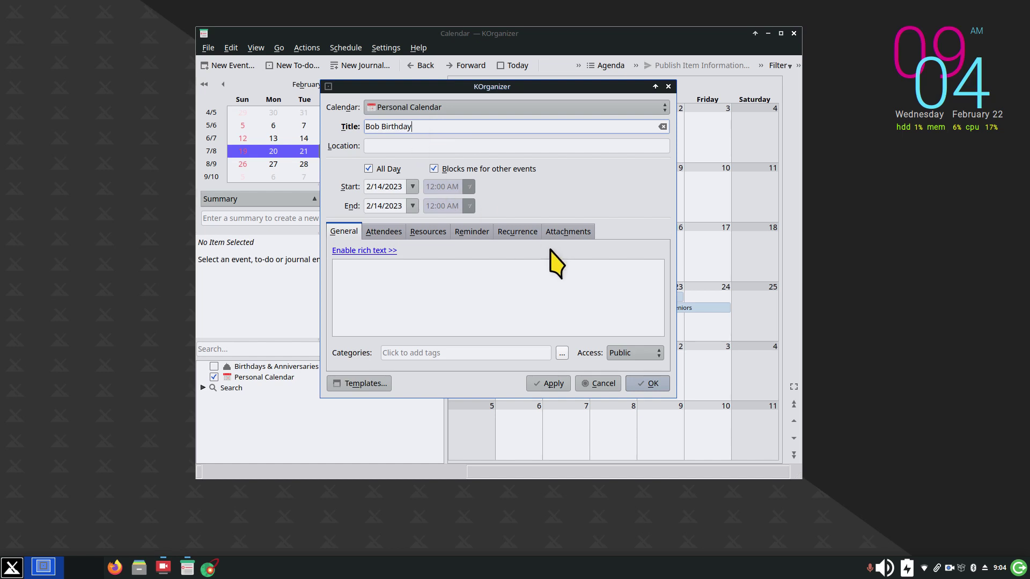
pyautogui.click(517, 232)
pyautogui.click(410, 253)
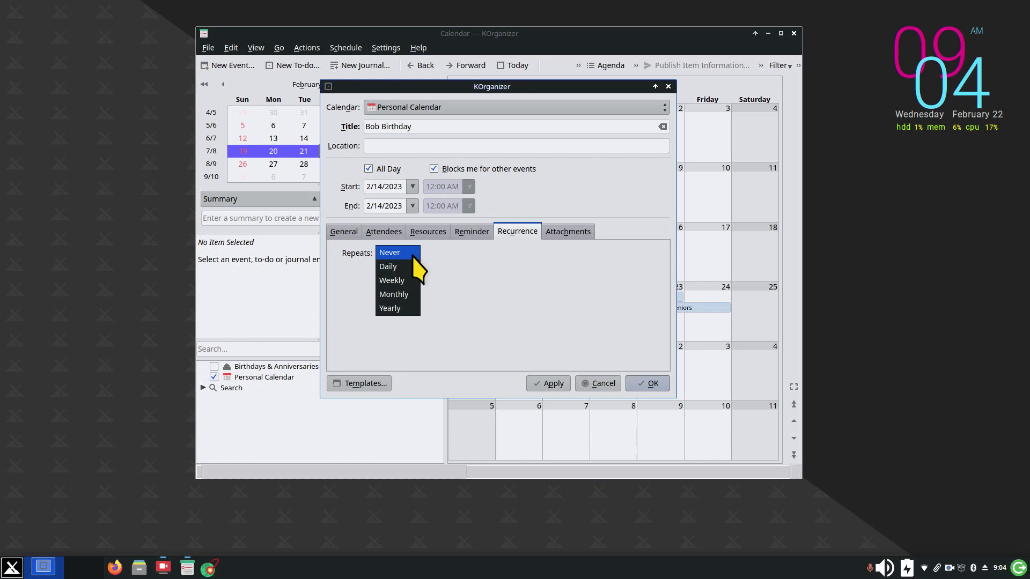
pyautogui.click(400, 309)
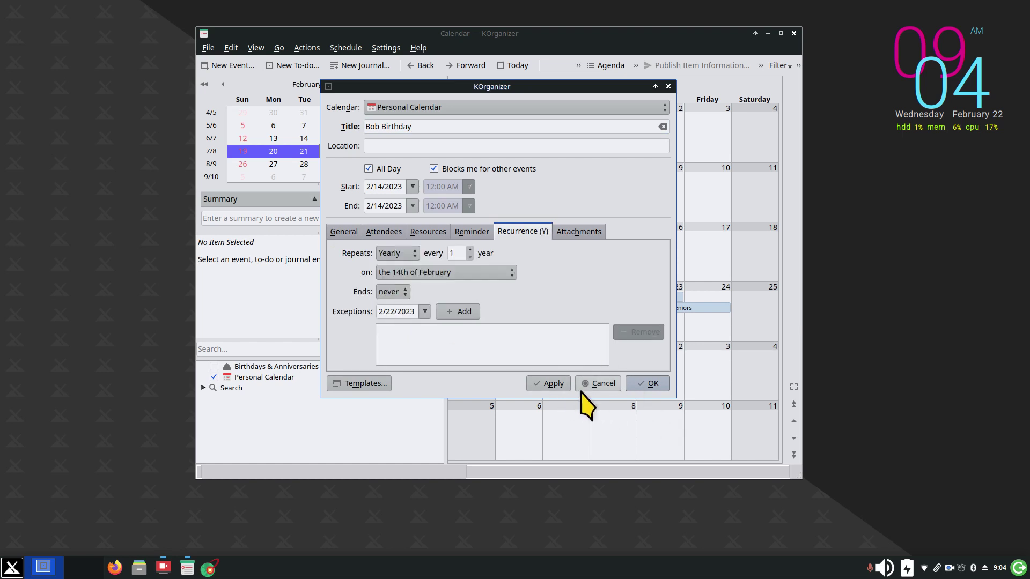
# Step: Save the birthday event, then reopen it, append 's to the title, and apply
pyautogui.click(647, 383)
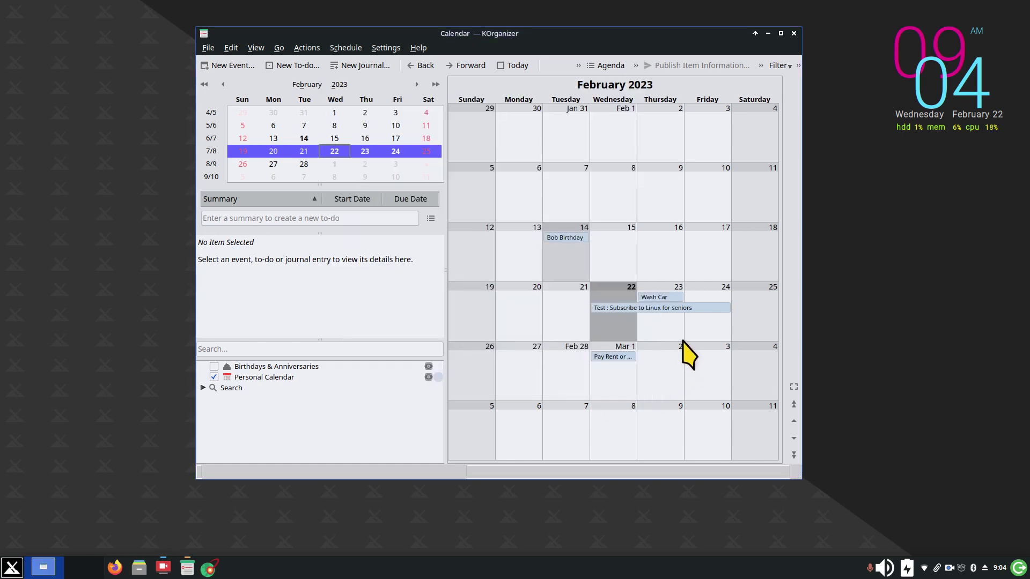
pyautogui.doubleClick(564, 239)
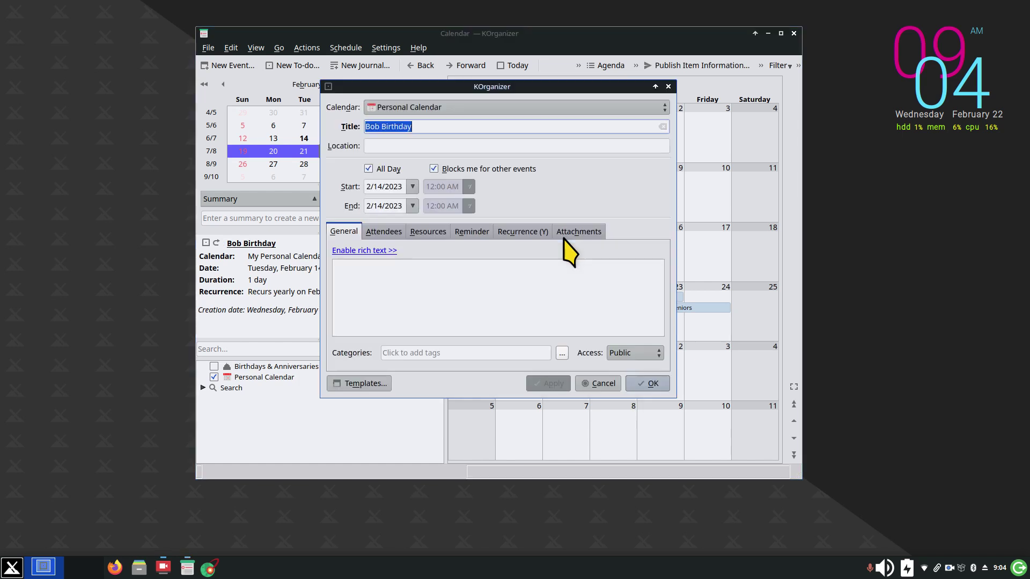
pyautogui.click(377, 129)
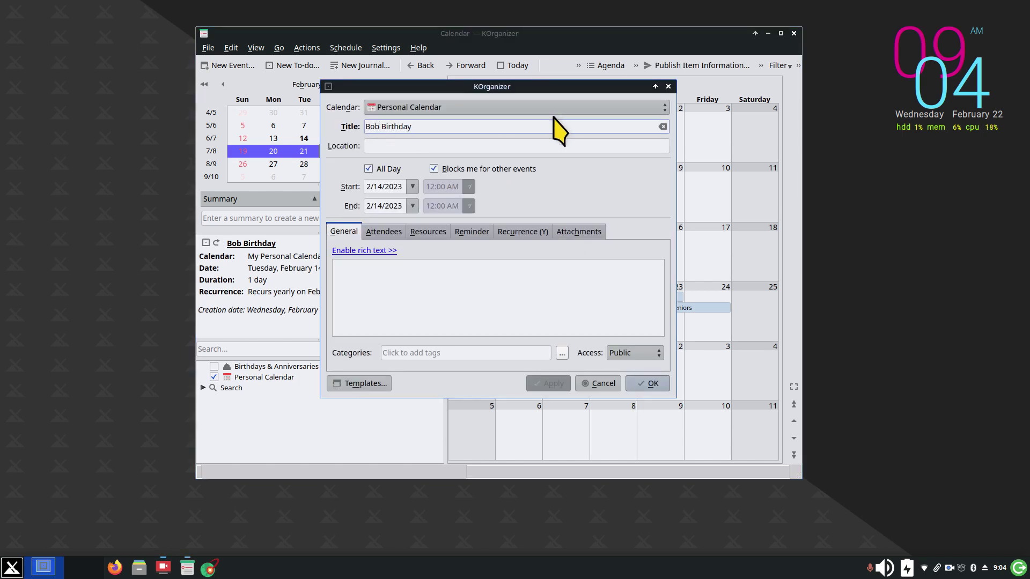
pyautogui.write("'s")
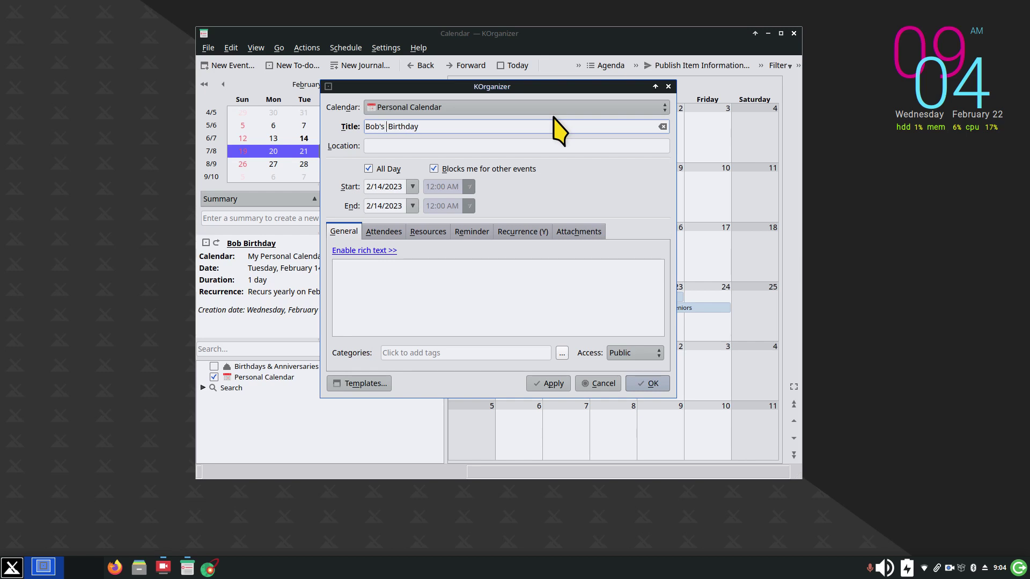
pyautogui.click(544, 383)
# Step: Close the editor and advance to February 2024 to check the Wash Car and Pay Rent recurrences
pyautogui.click(653, 387)
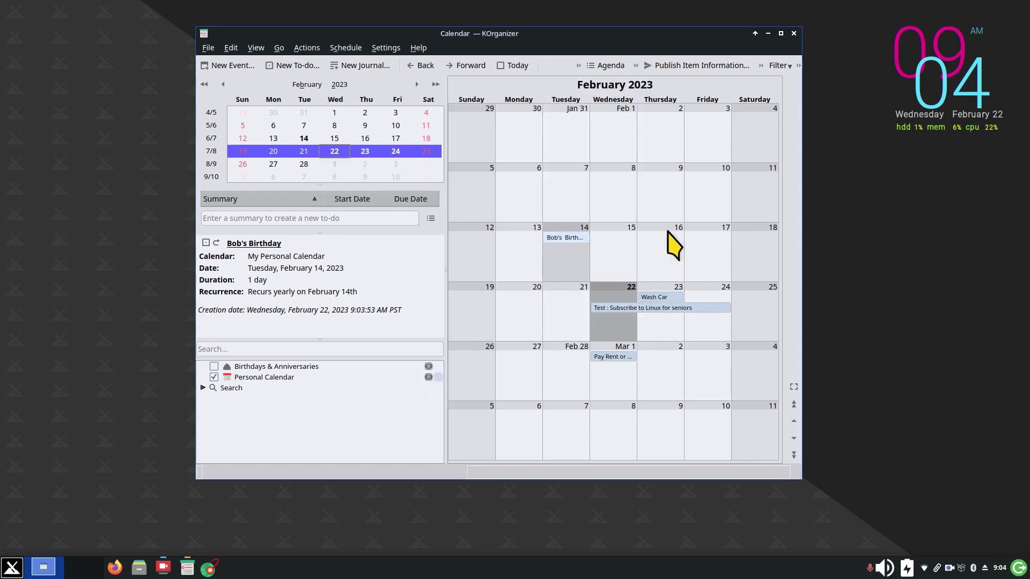
pyautogui.click(435, 85)
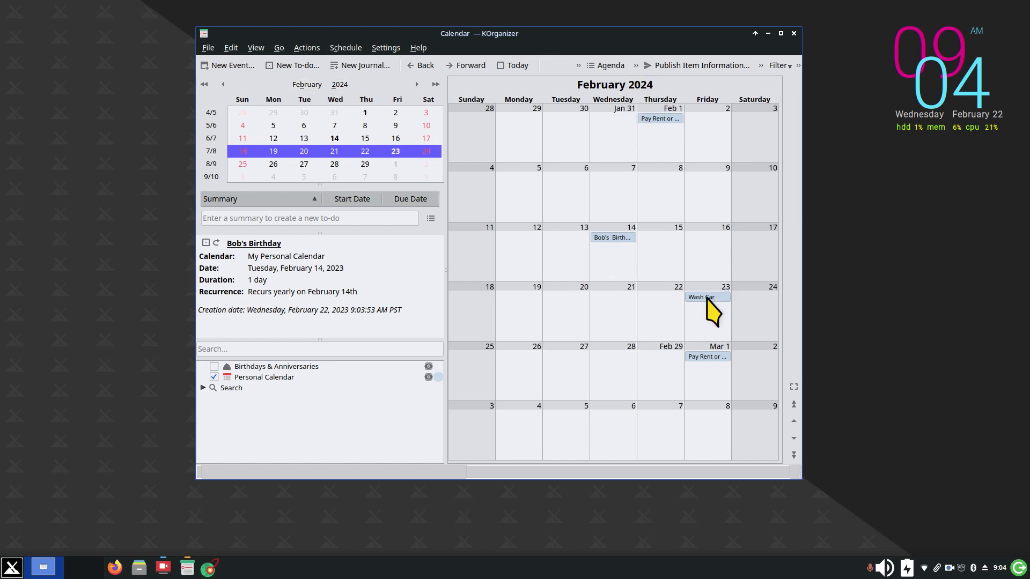
pyautogui.moveTo(709, 298)
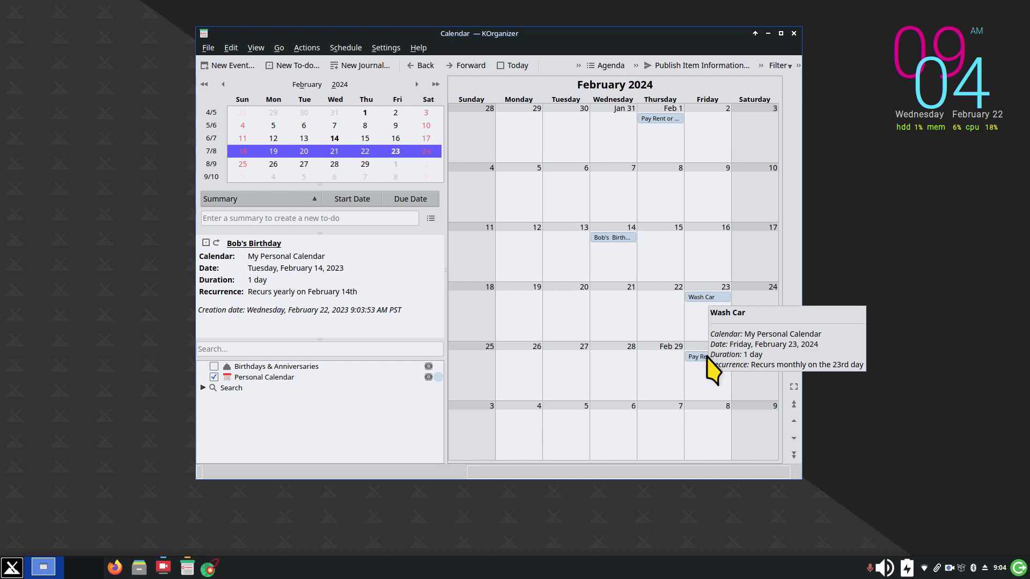
pyautogui.click(644, 370)
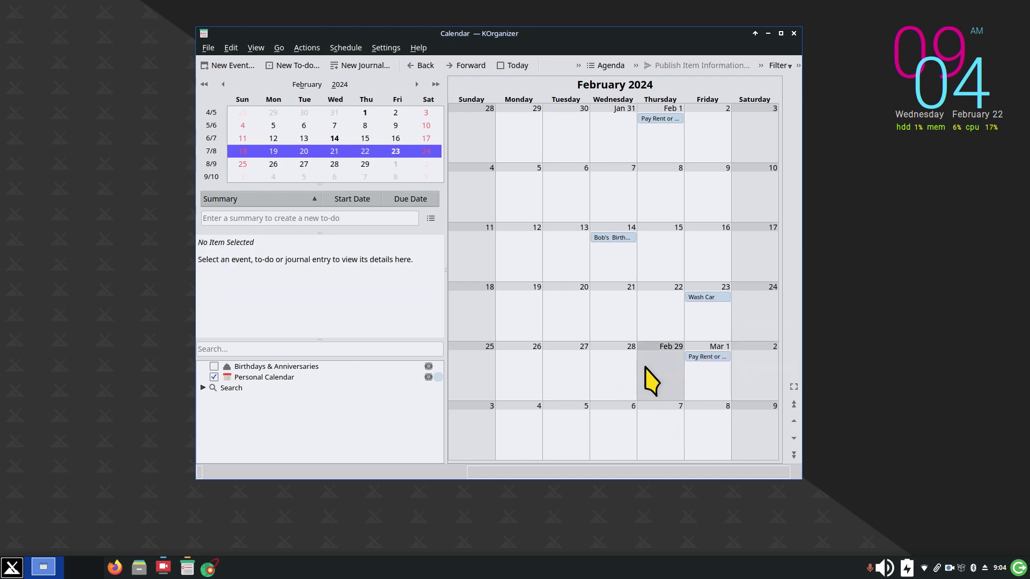
pyautogui.click(707, 358)
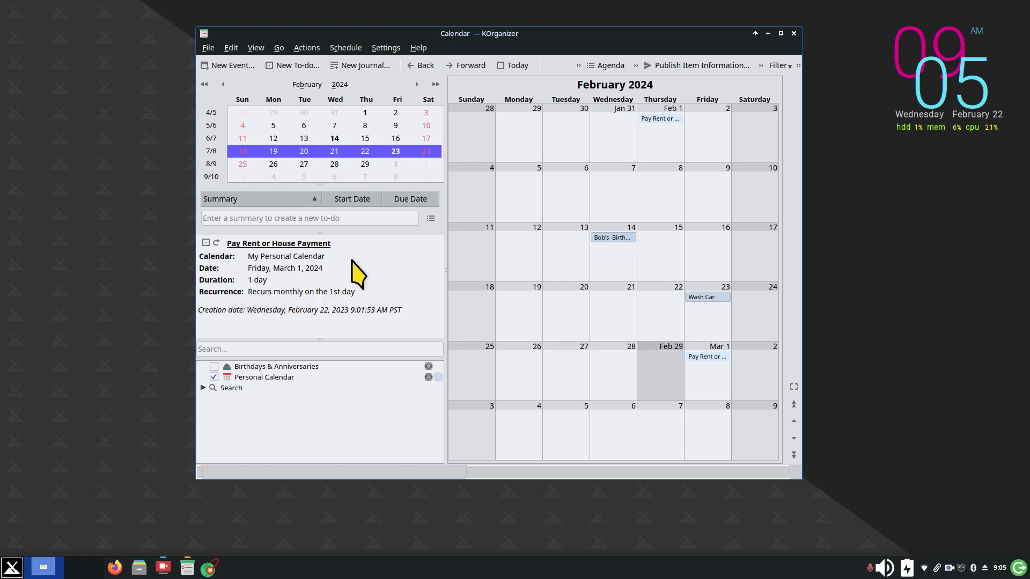
pyautogui.doubleClick(677, 33)
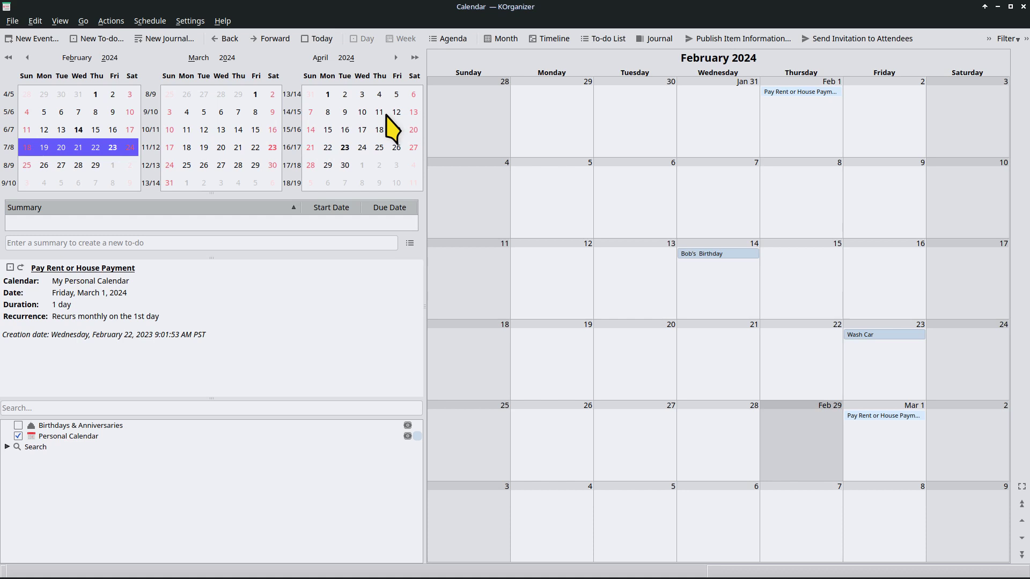
pyautogui.click(321, 39)
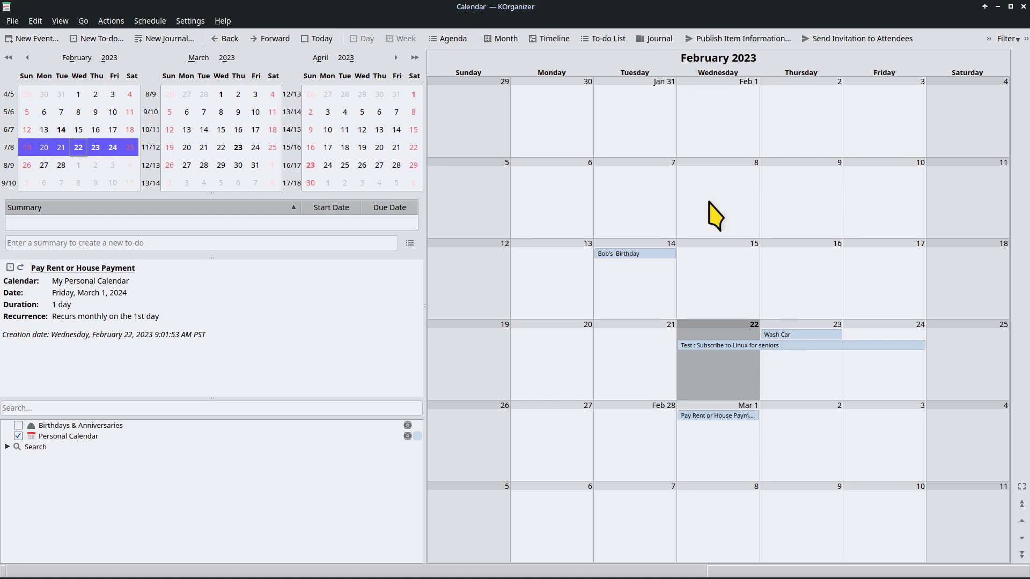
pyautogui.moveTo(656, 257)
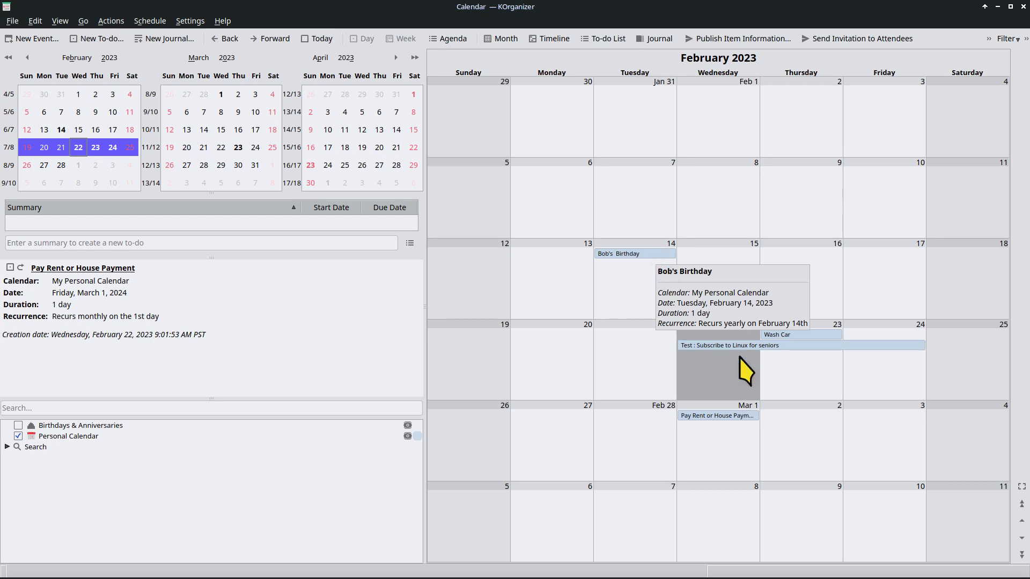
pyautogui.moveTo(703, 356)
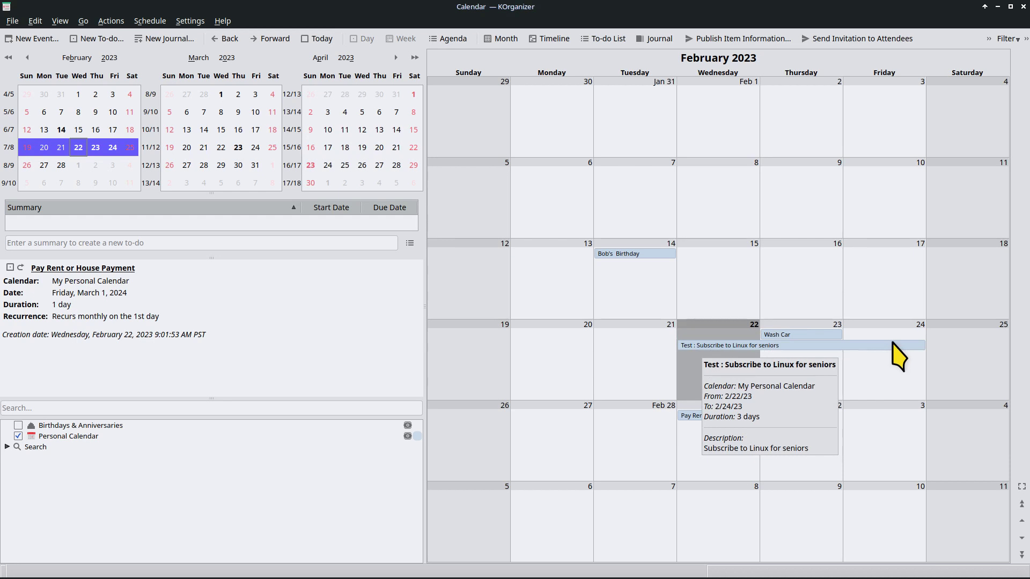
# Step: Toggle the KOrganizer window from maximized to restored, back to full screen, then restored again
pyautogui.click(1011, 7)
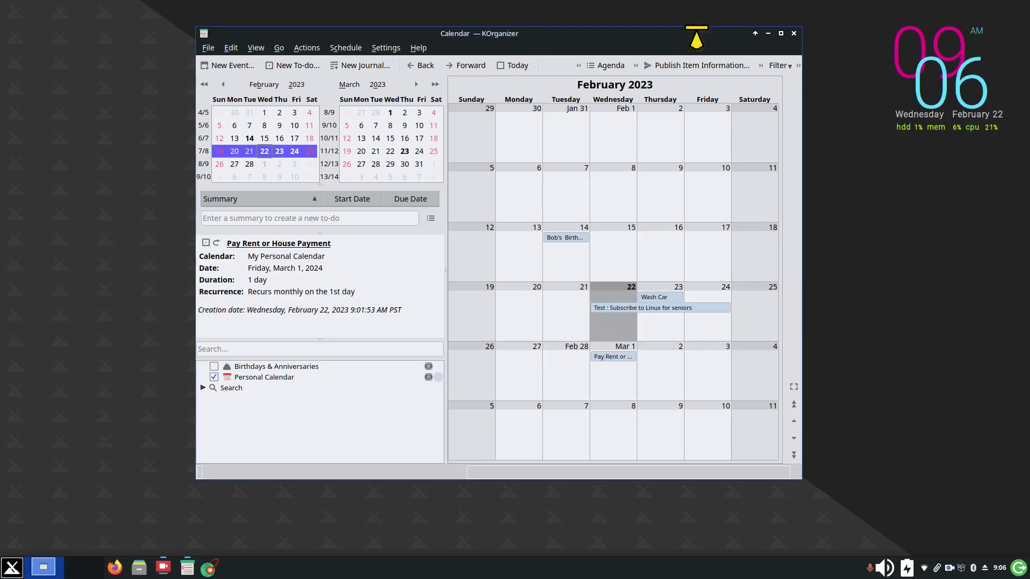
pyautogui.doubleClick(563, 33)
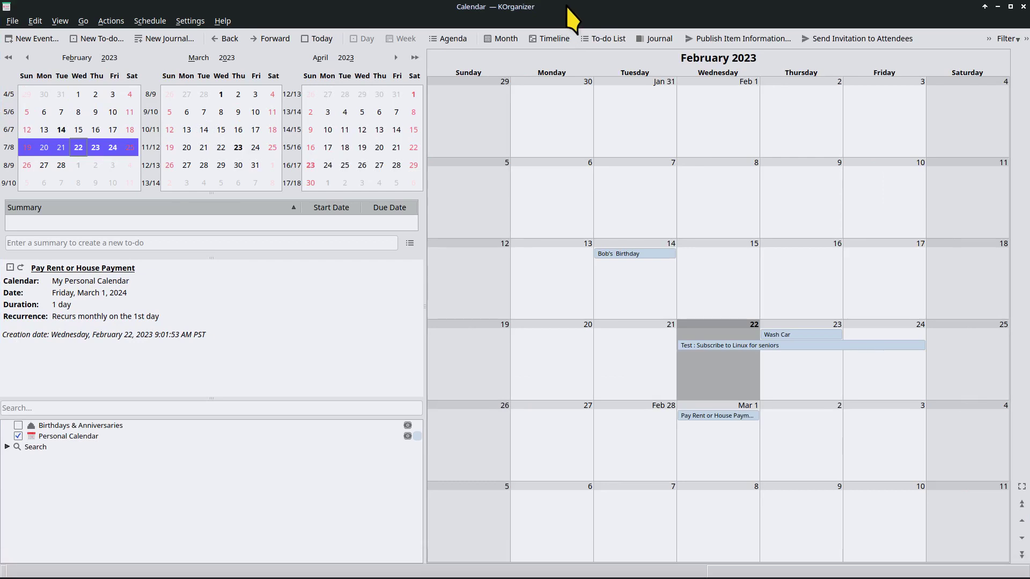
pyautogui.doubleClick(570, 5)
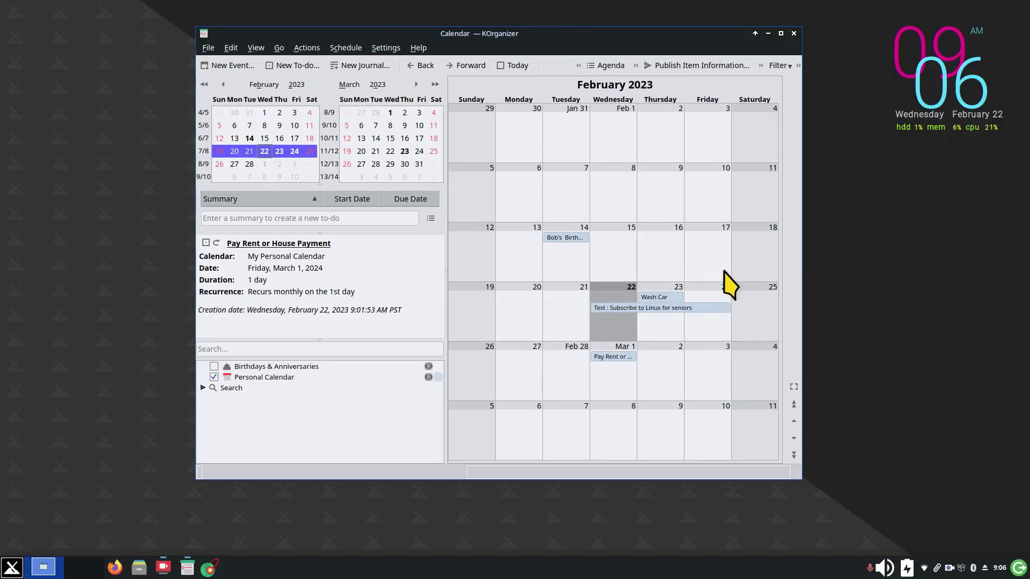
# Step: Shrink the calendar window with the window-menu Resize, re-maximize it, then minimize it to the desktop
pyautogui.rightClick(593, 34)
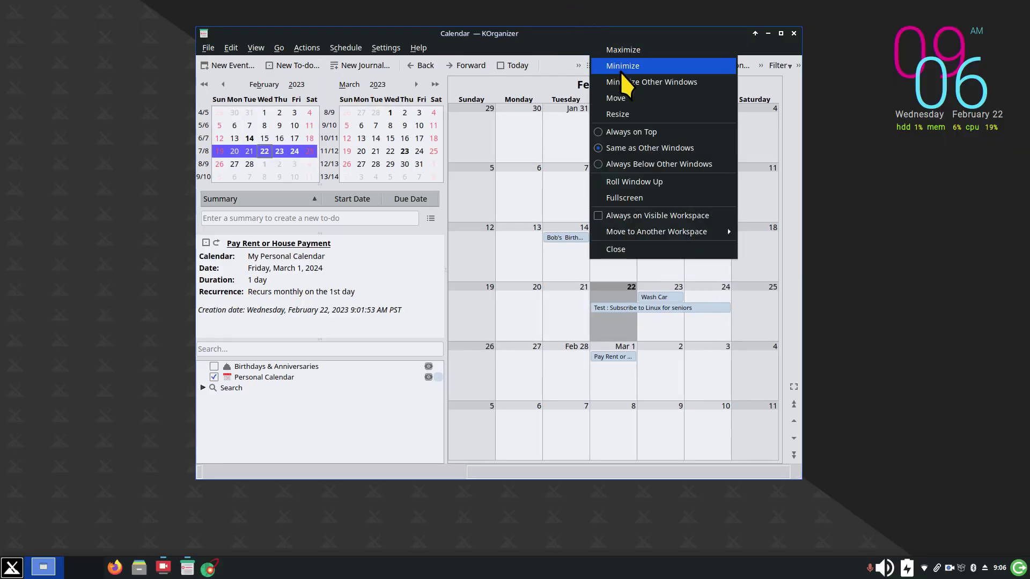
pyautogui.click(638, 114)
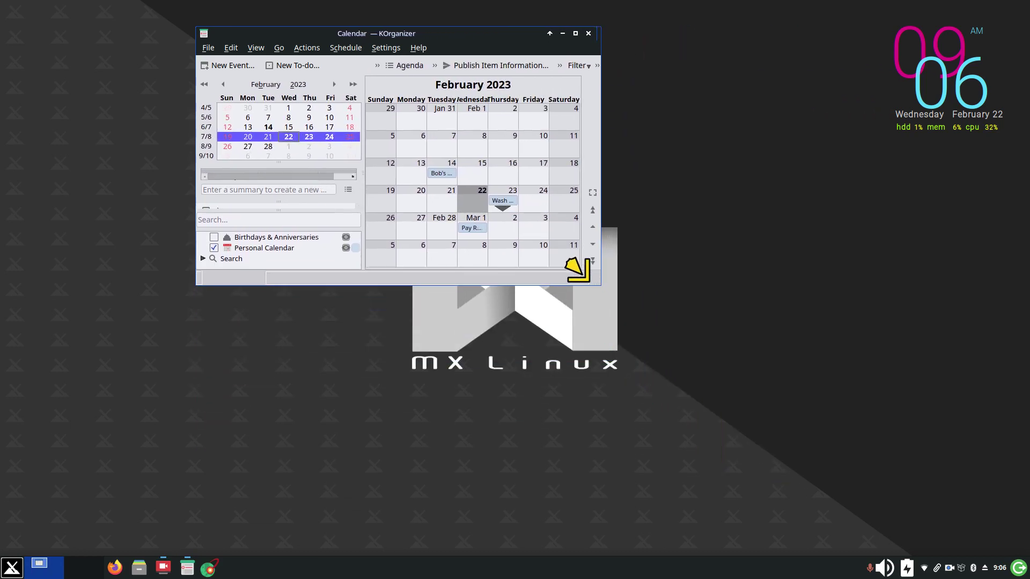
pyautogui.click(487, 264)
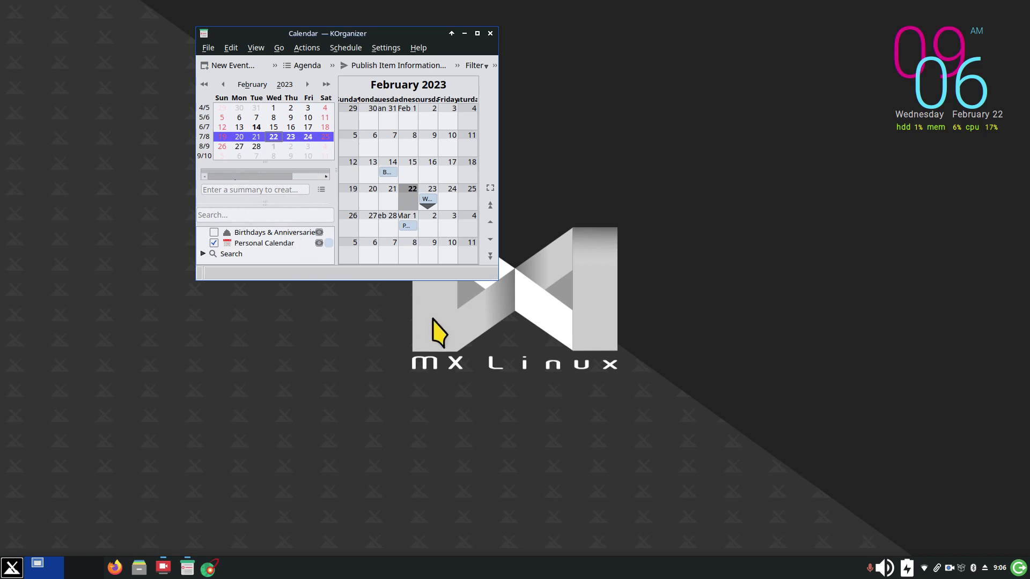
pyautogui.doubleClick(415, 33)
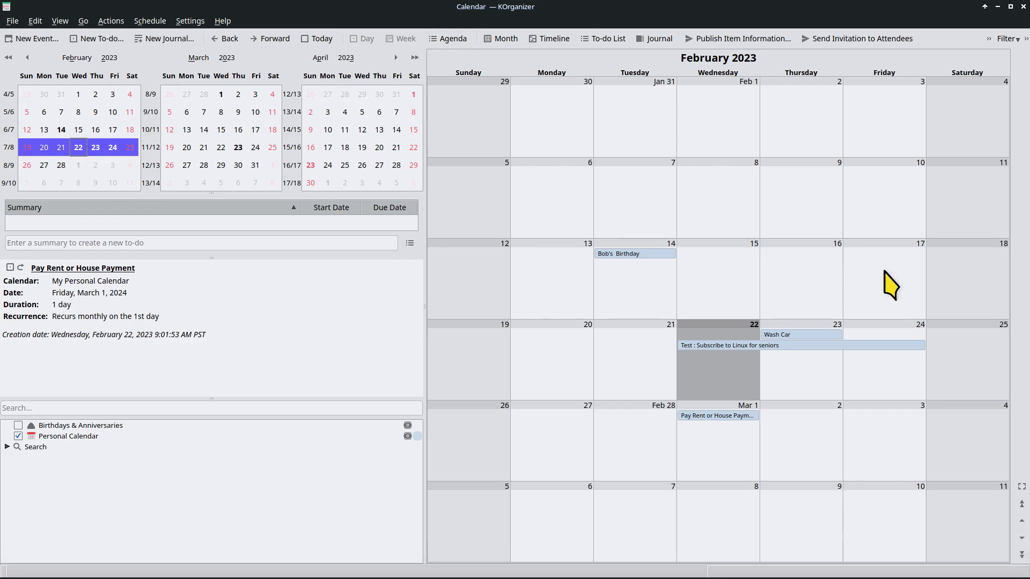
pyautogui.click(1023, 6)
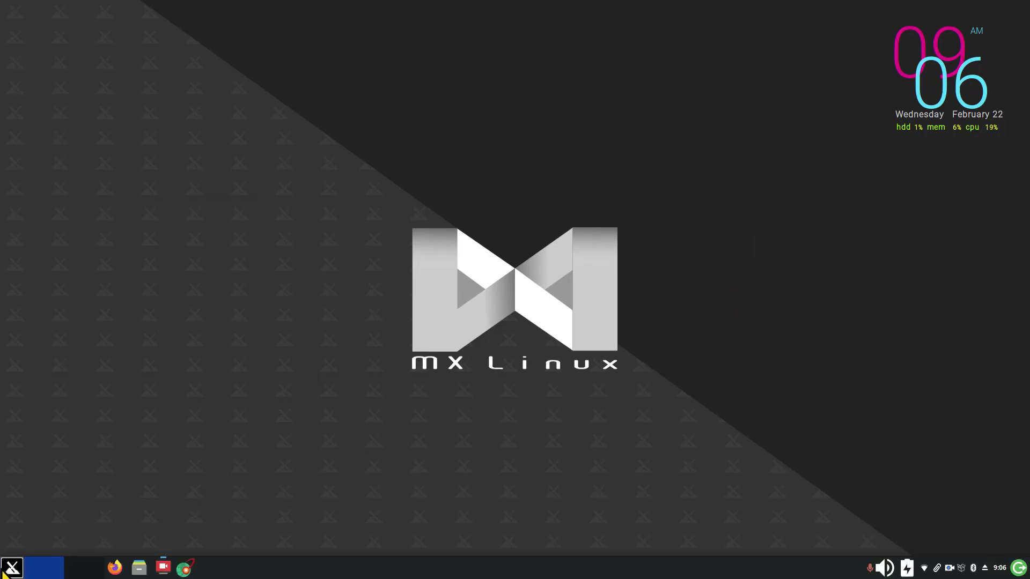
pyautogui.click(12, 568)
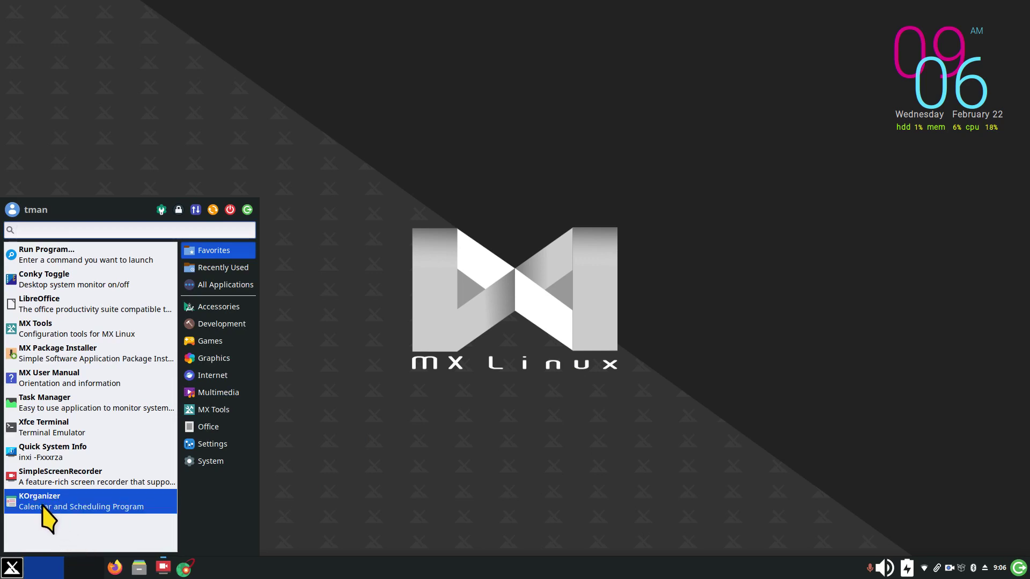
pyautogui.click(91, 353)
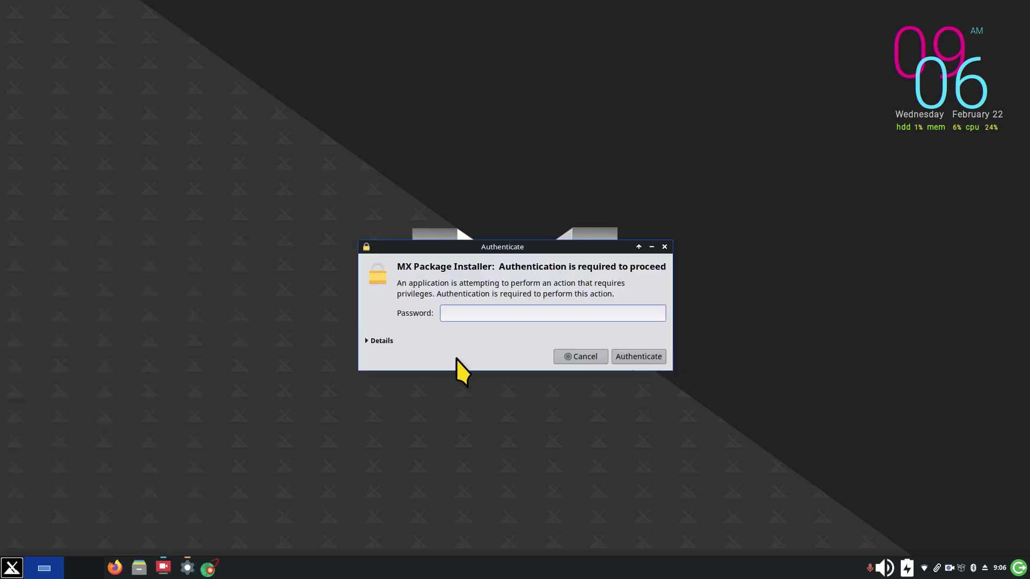
pyautogui.write('•••••')
pyautogui.press('Return')
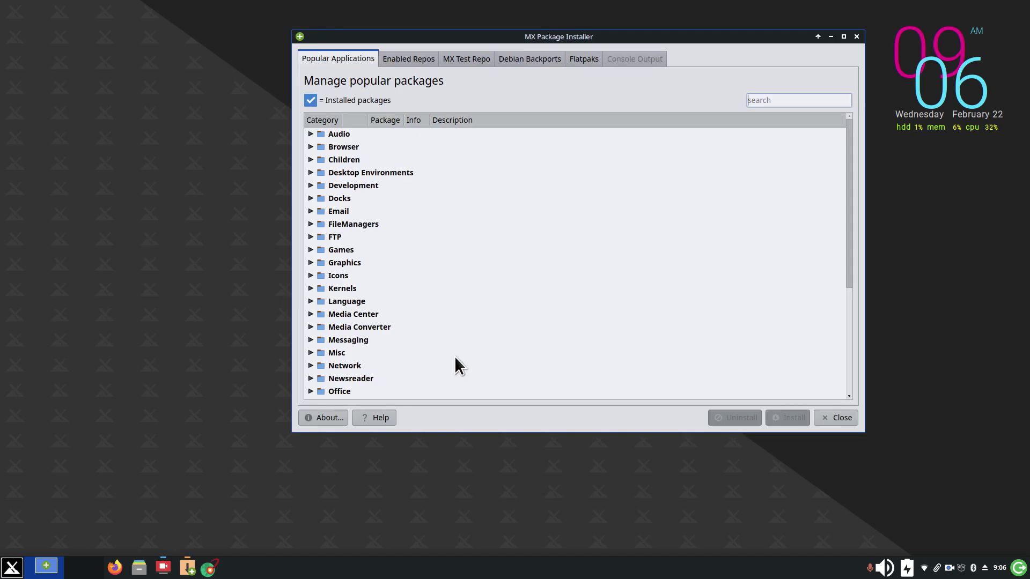
pyautogui.click(764, 102)
pyautogui.write('korg')
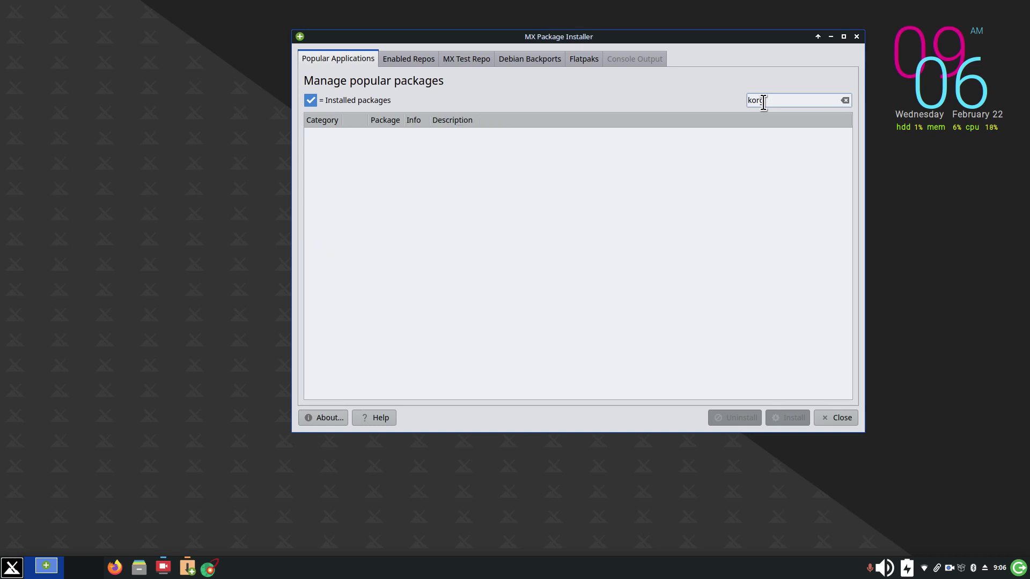
pyautogui.click(413, 57)
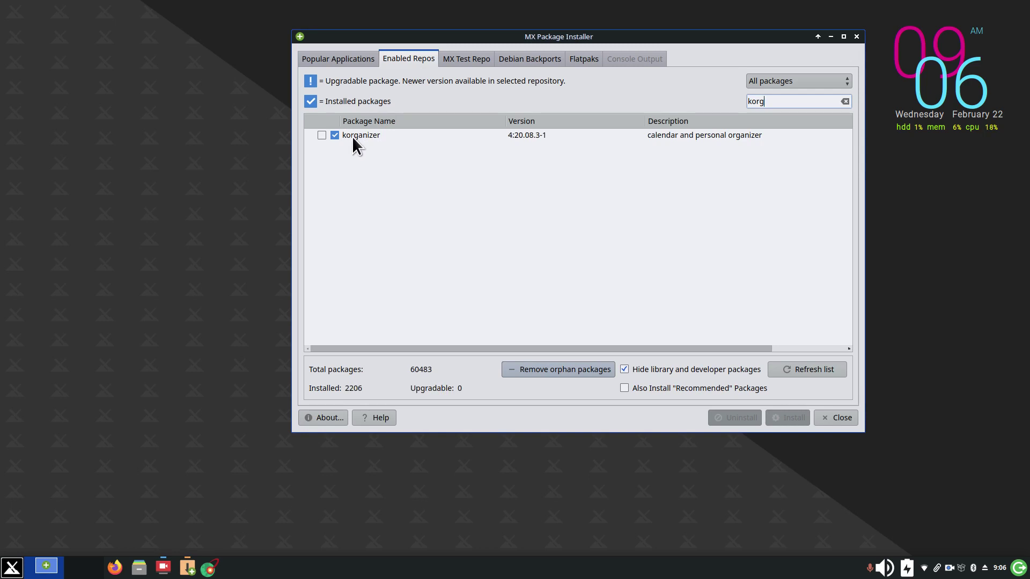
pyautogui.moveTo(337, 140)
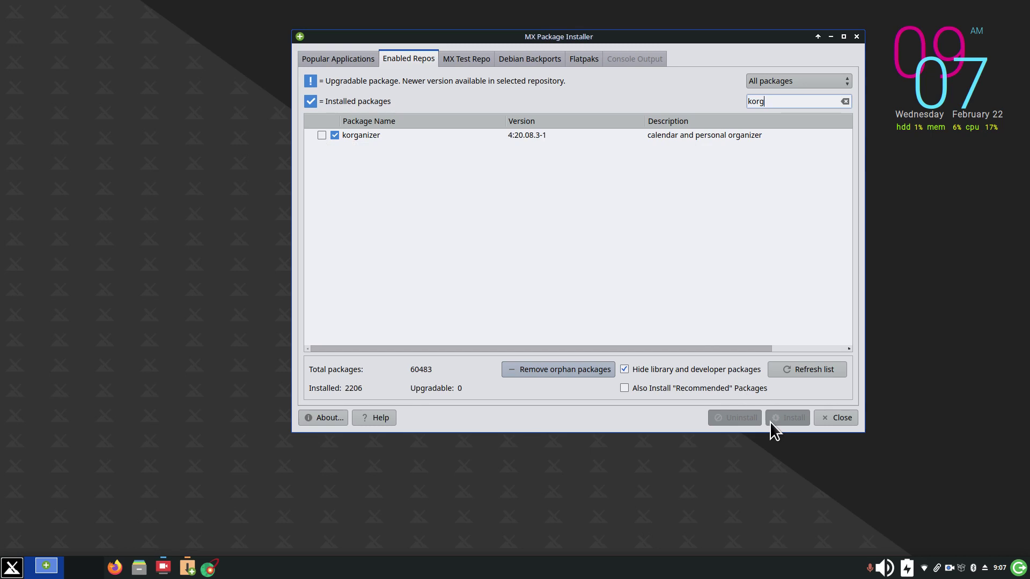
pyautogui.click(857, 37)
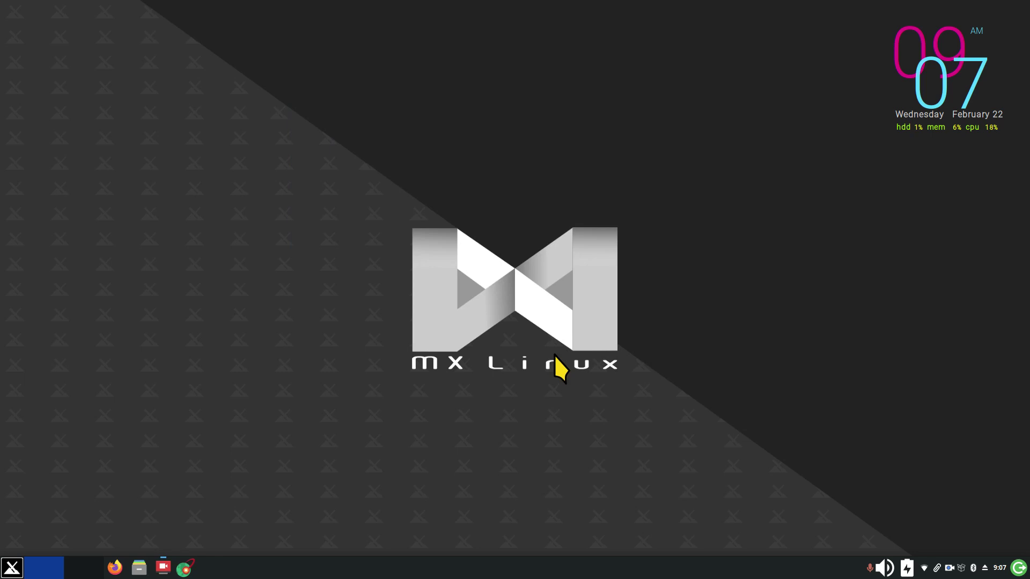
pyautogui.click(186, 569)
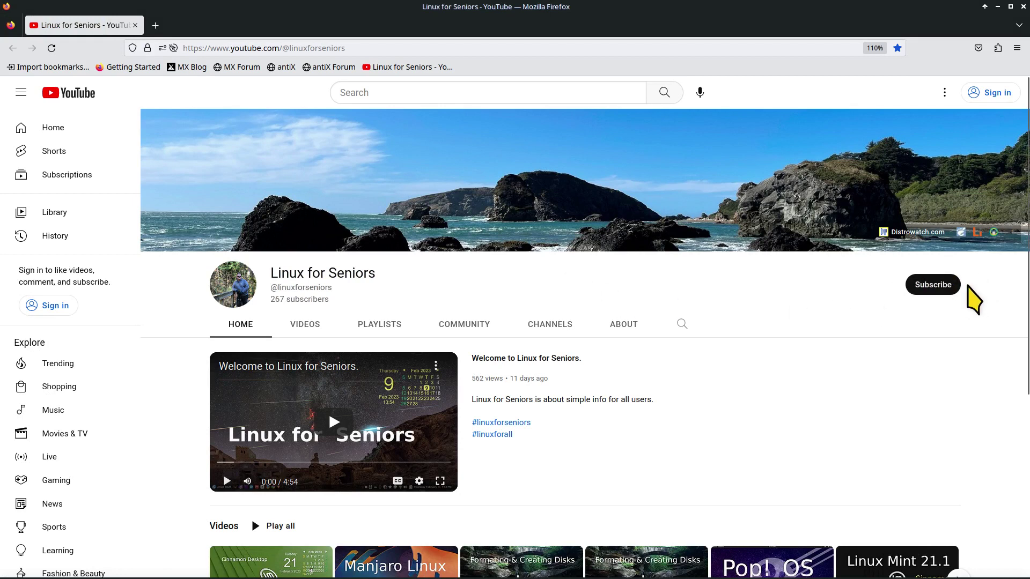
pyautogui.click(682, 324)
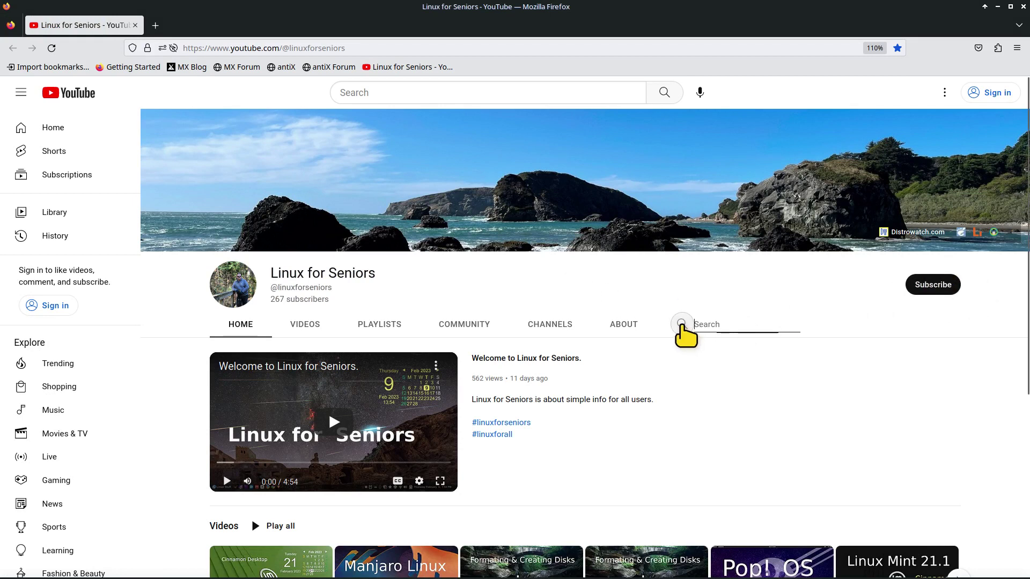
pyautogui.write('m')
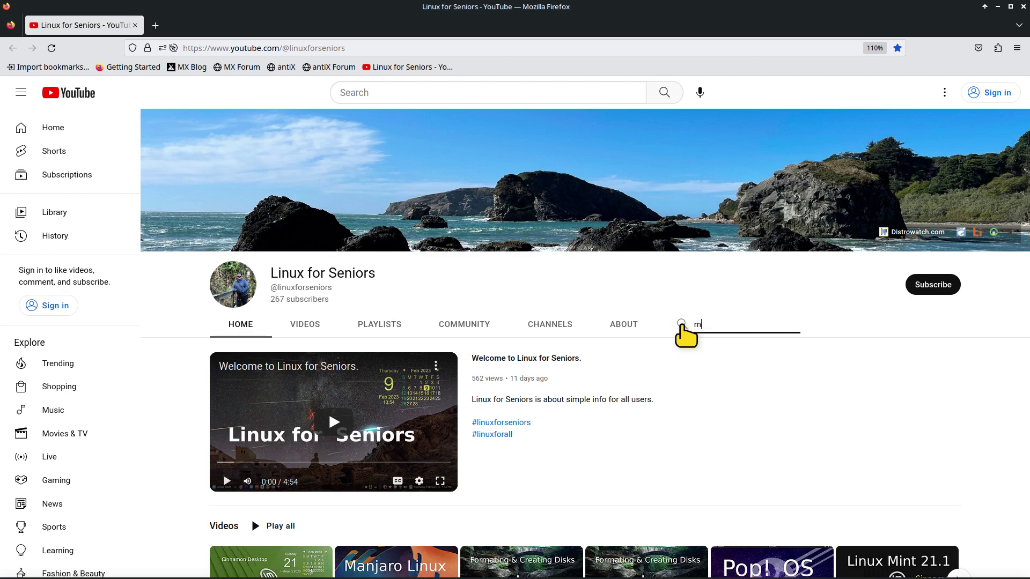
pyautogui.write('x')
pyautogui.press('Return')
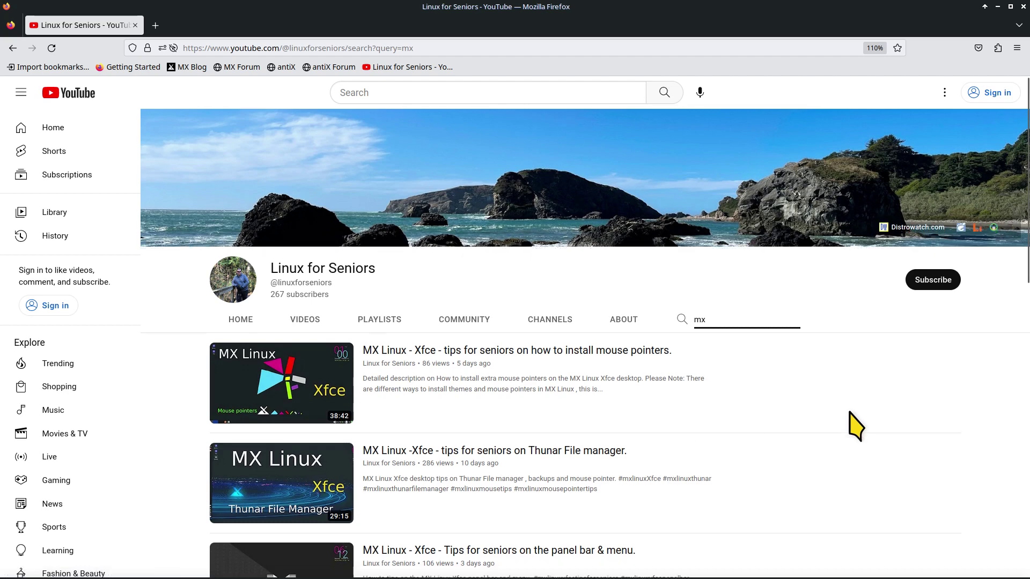
pyautogui.scroll(-3, 848, 430)
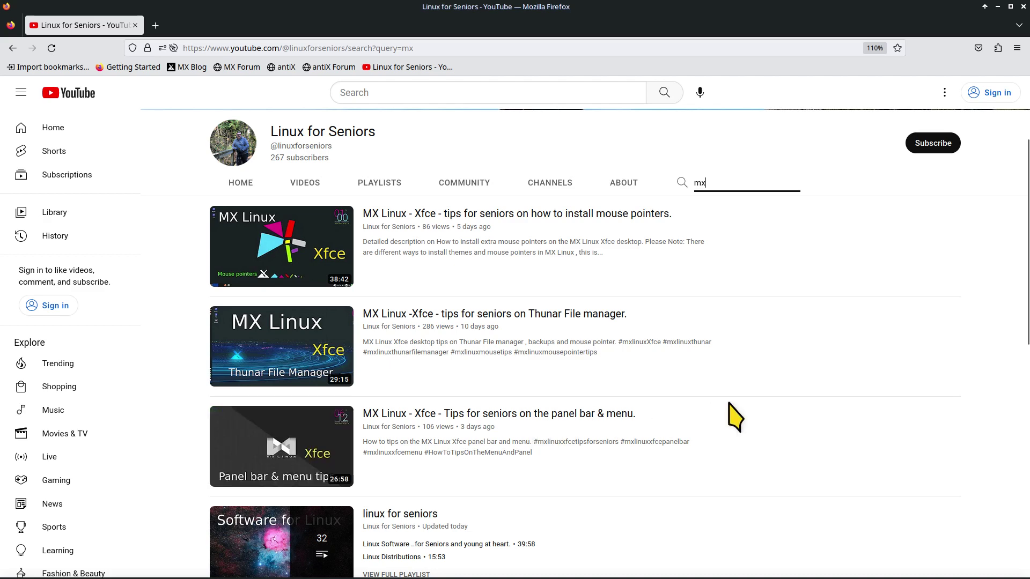
pyautogui.scroll(3, 730, 408)
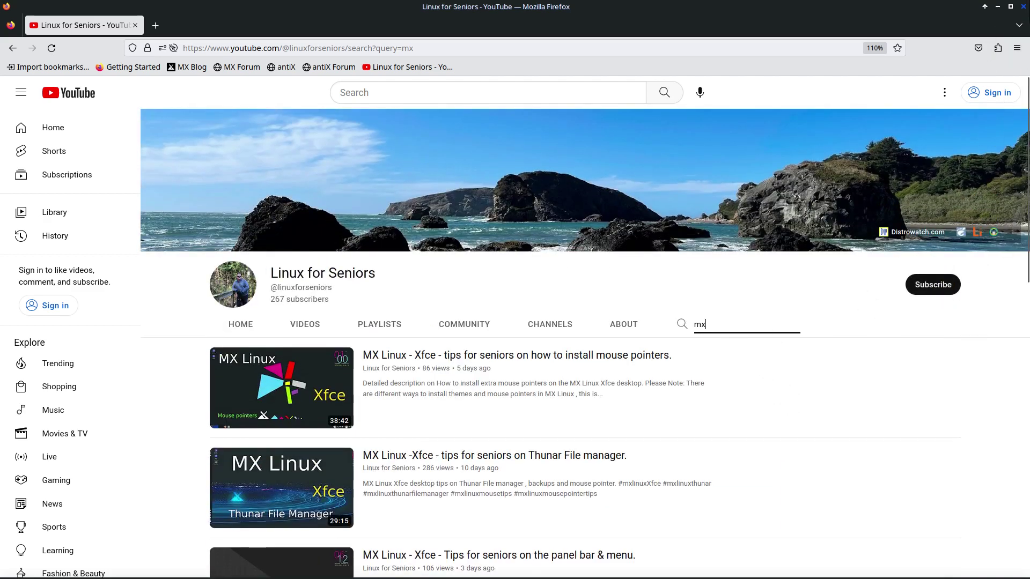
pyautogui.click(1022, 6)
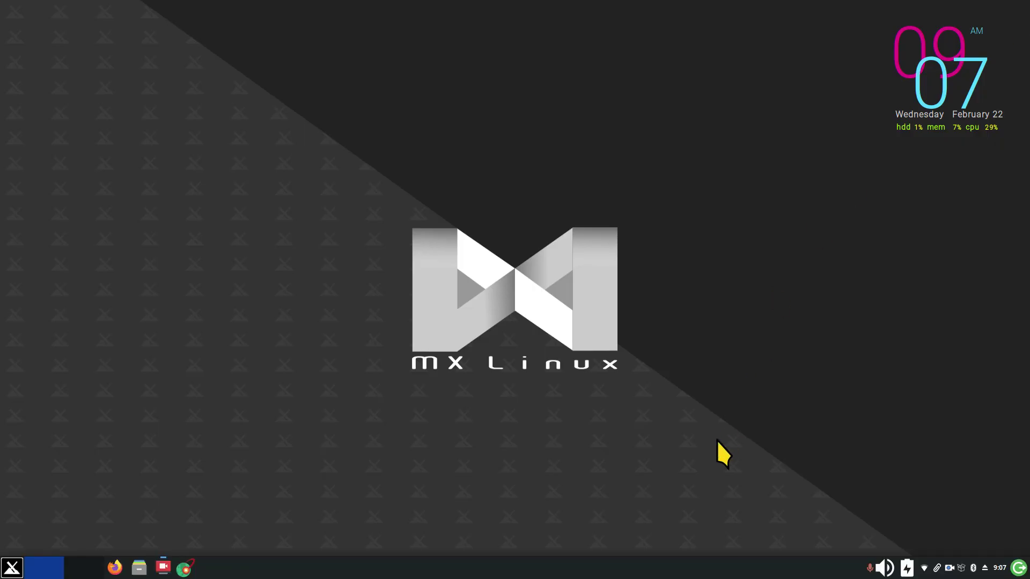